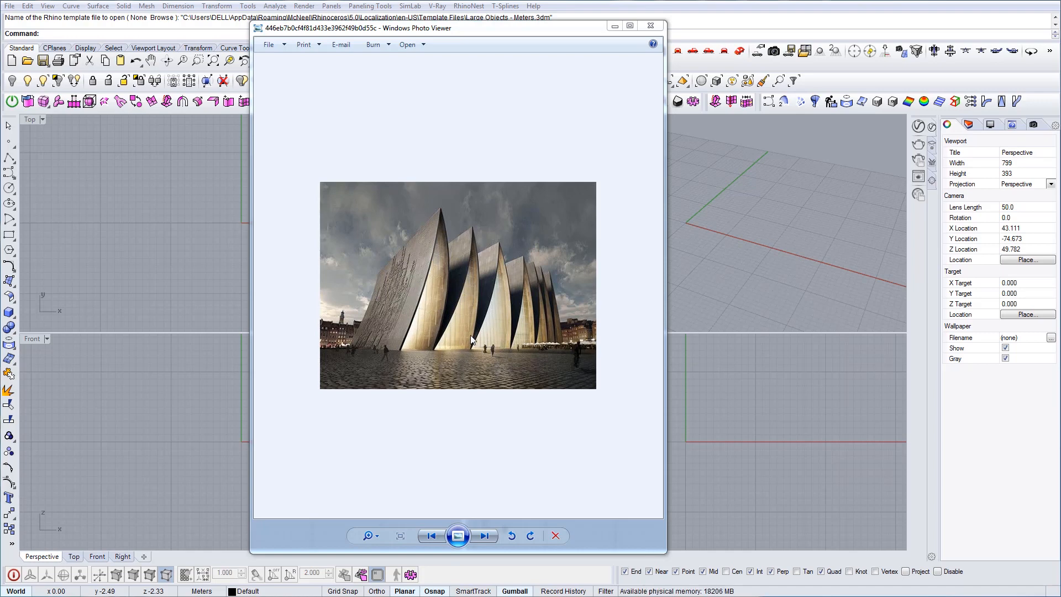
Step: Browse the folded-building reference images, from renderings to model plan and section, and clear the image viewer off the modelling workspace
{"action": "left_click", "coordinate": [485, 536]}
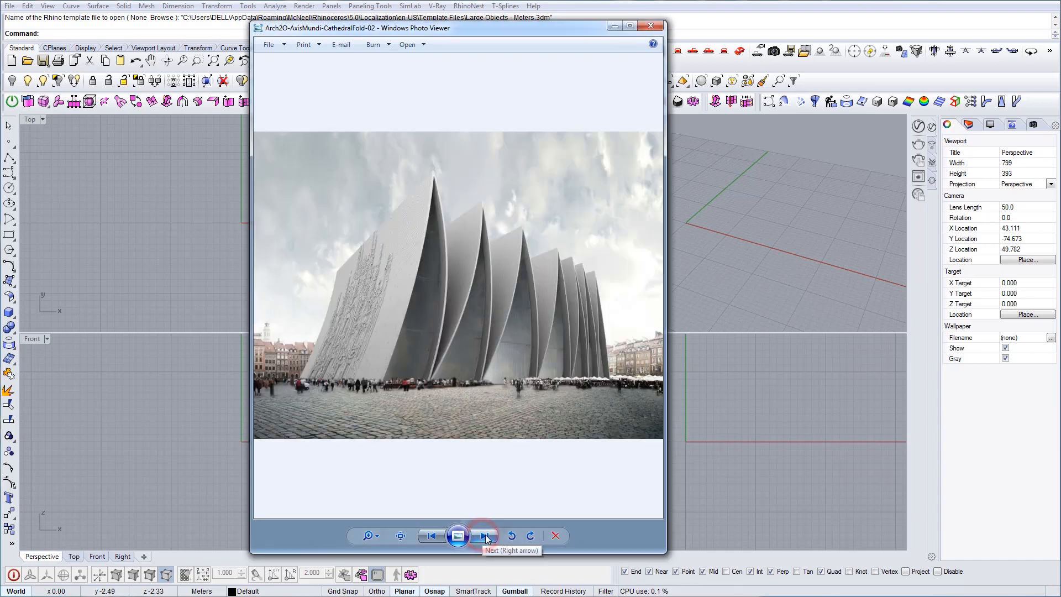
{"action": "left_click", "coordinate": [485, 536]}
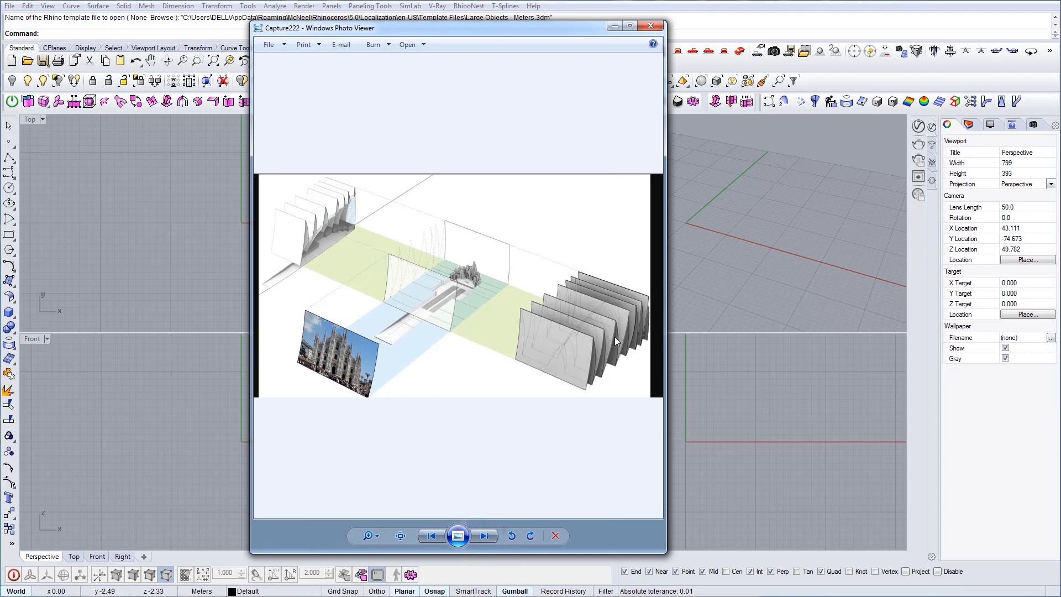
{"action": "left_click", "coordinate": [486, 536]}
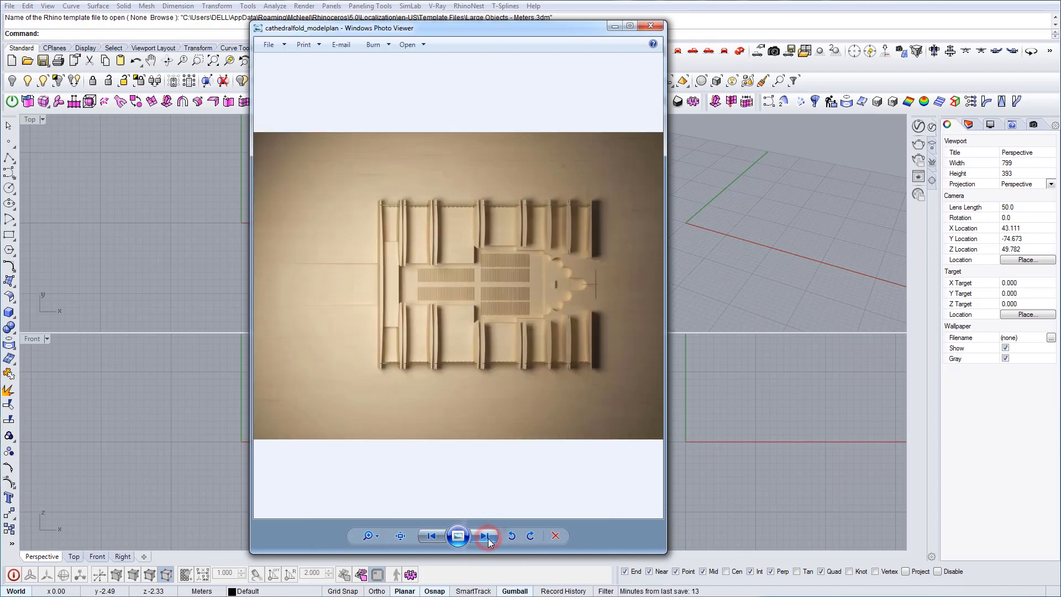
{"action": "left_click", "coordinate": [485, 536]}
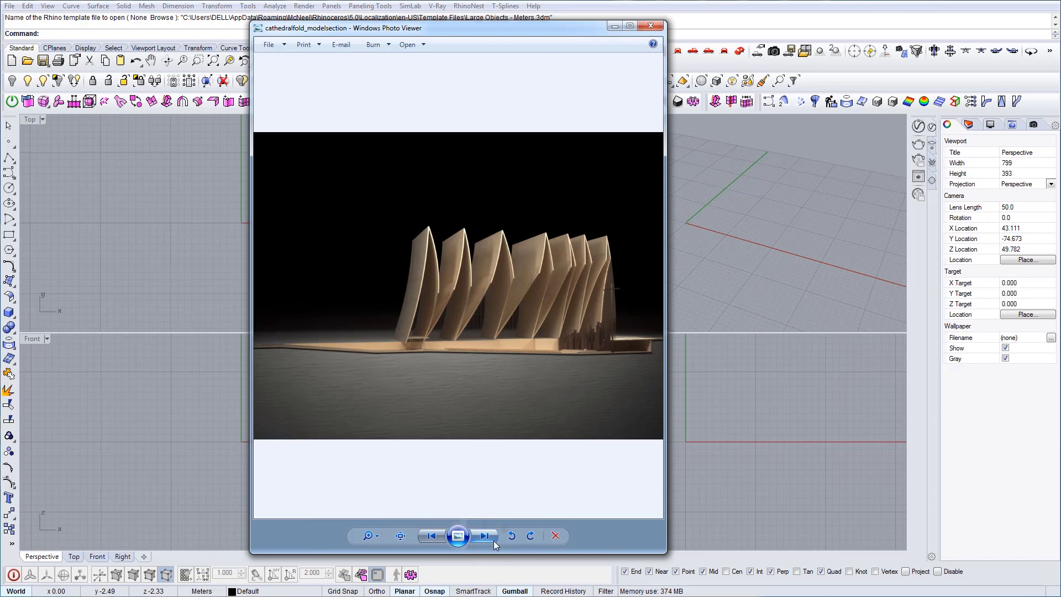
{"action": "left_click_drag", "start_coordinate": [475, 26], "coordinate": [1060, 118]}
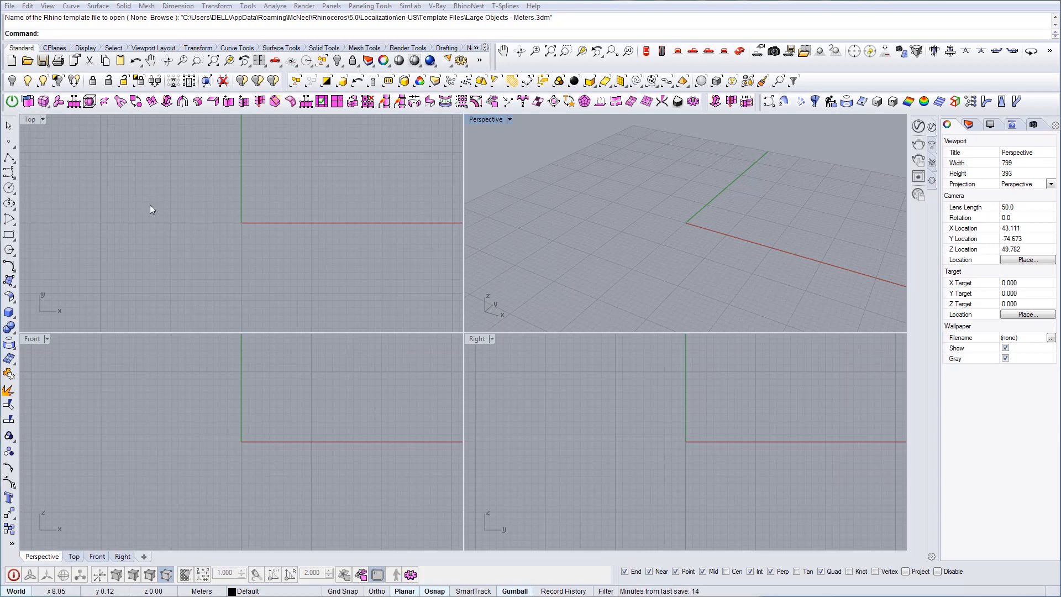
Step: In a maximized Front view, draw a three-point interpolated curve rising from the ground axis to about 14.8 m high for the first fold
{"action": "double_click", "coordinate": [32, 340]}
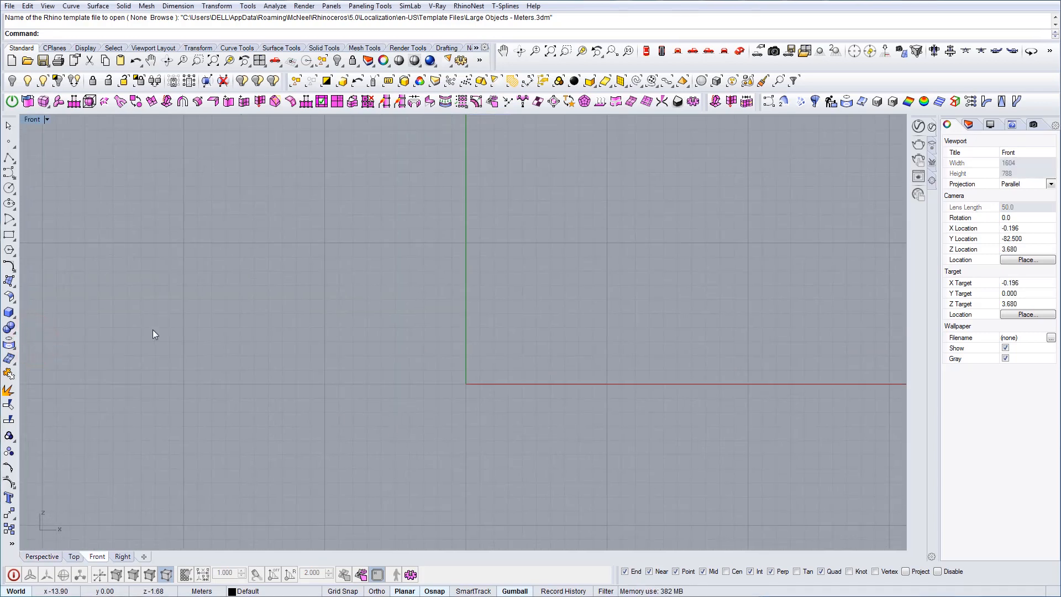
{"action": "left_click", "coordinate": [12, 176]}
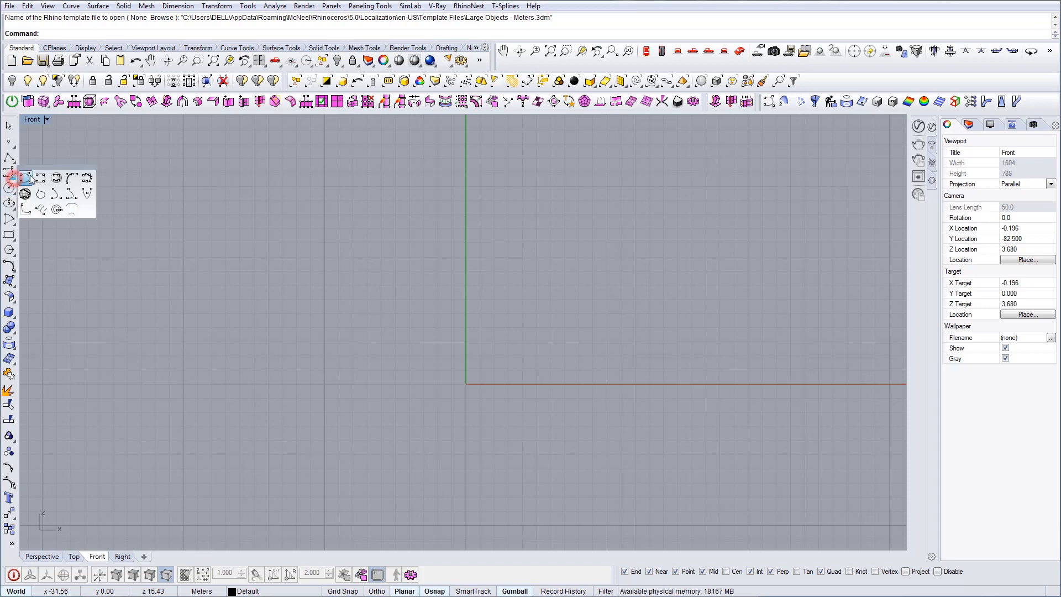
{"action": "left_click", "coordinate": [40, 179]}
{"action": "left_click", "coordinate": [398, 382]}
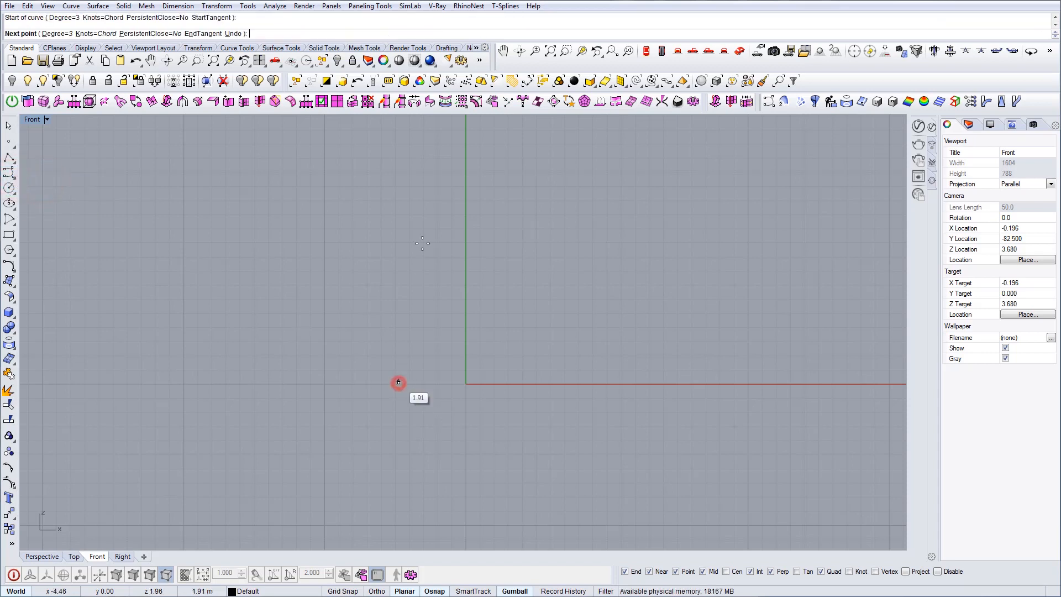
{"action": "left_click", "coordinate": [443, 206]}
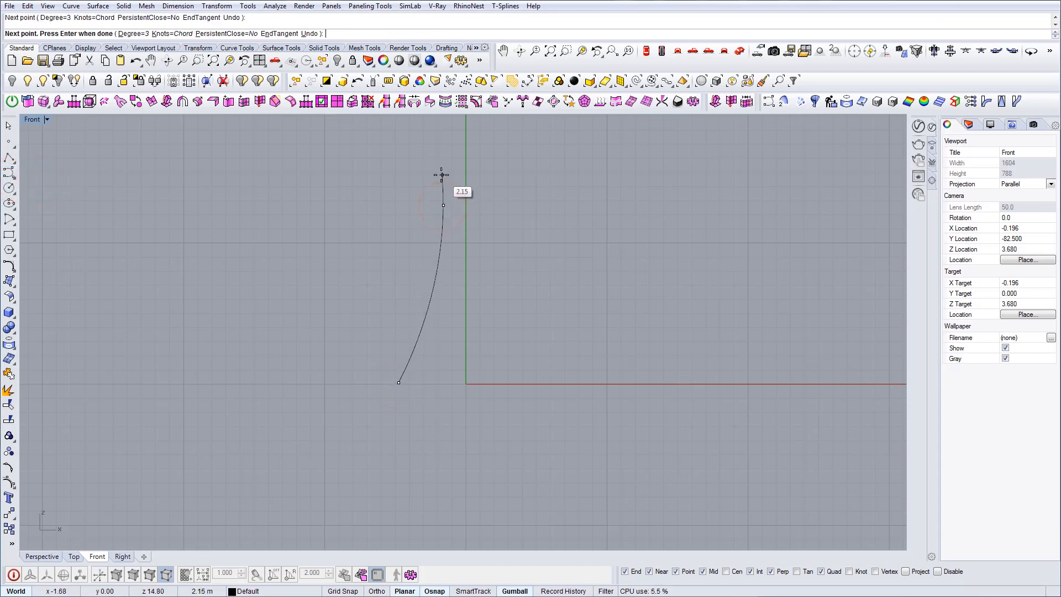
{"action": "left_click", "coordinate": [442, 175]}
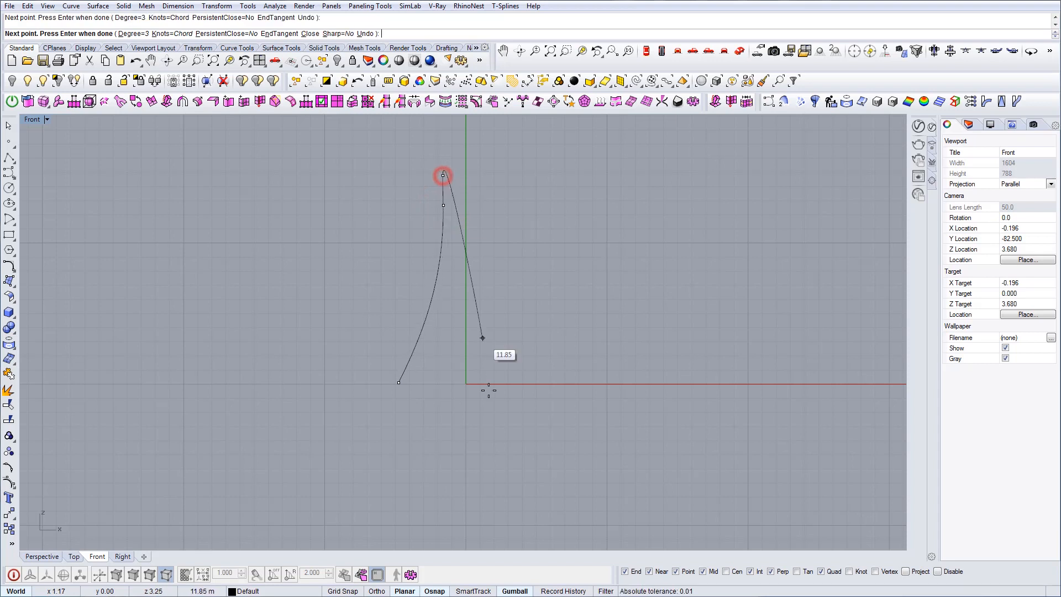
{"action": "key", "text": "Return"}
Step: Draw a second interpolated curve from near the first curve's upper end, bowing outward and down past the ground axis
{"action": "key", "text": "Return"}
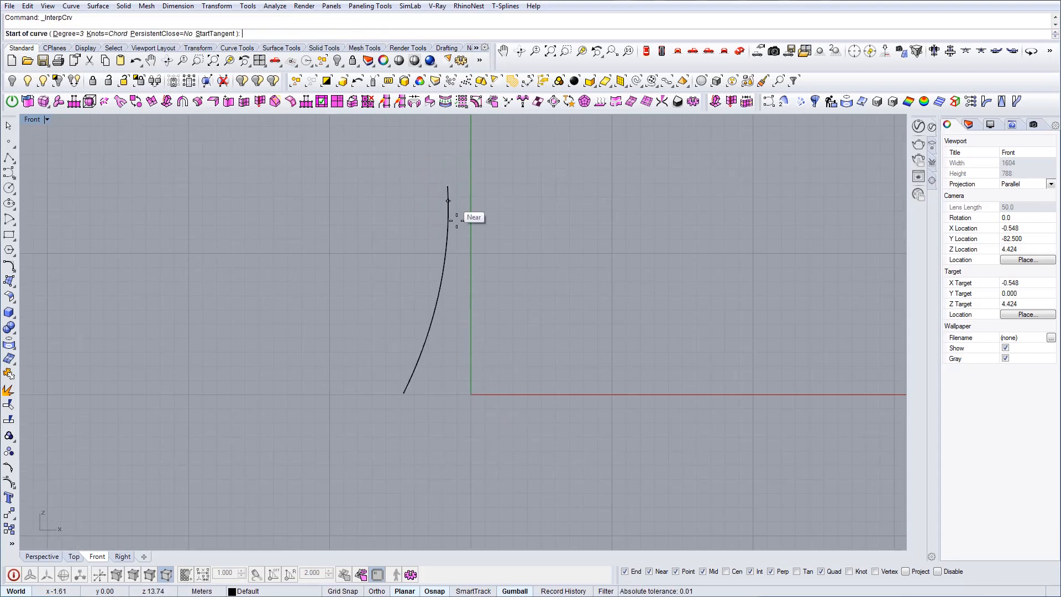
{"action": "left_click", "coordinate": [448, 229]}
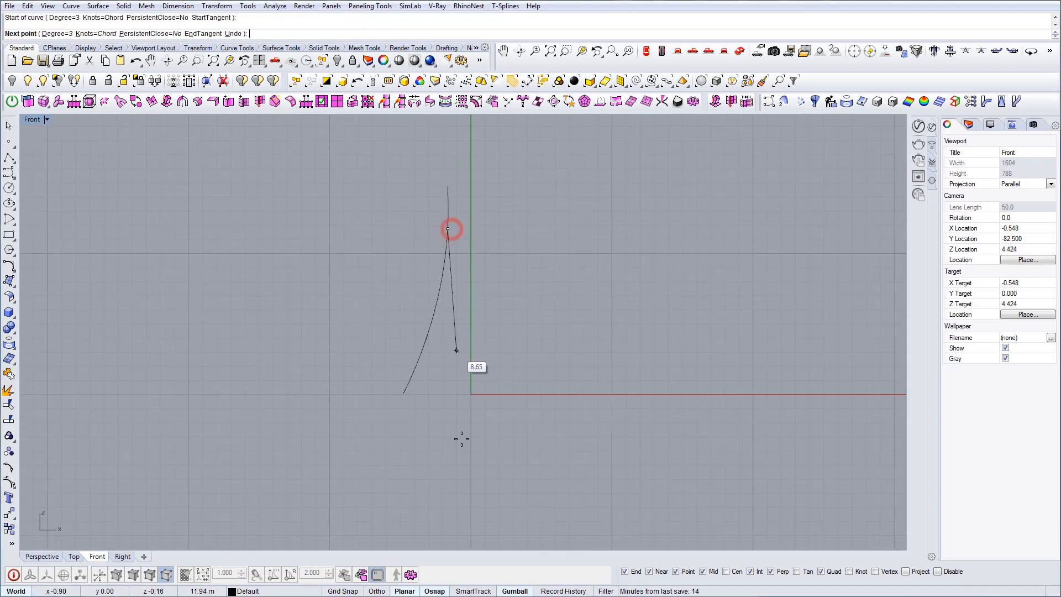
{"action": "left_click", "coordinate": [459, 287]}
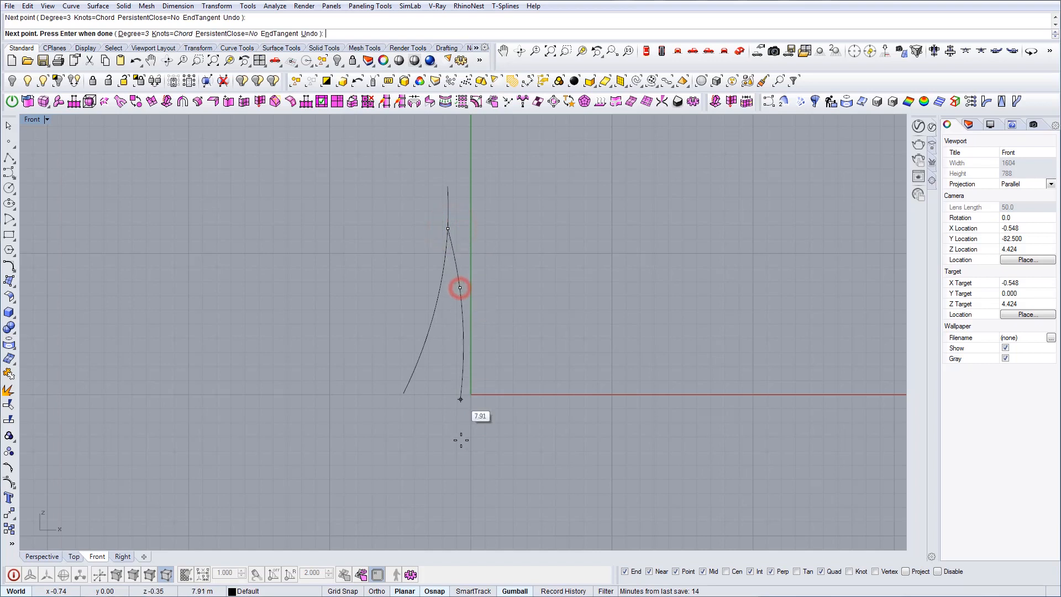
{"action": "left_click", "coordinate": [453, 453]}
{"action": "key", "text": "Return"}
Step: Trim the first curve's overhang above its intersection with the second curve
{"action": "type", "text": "T"}
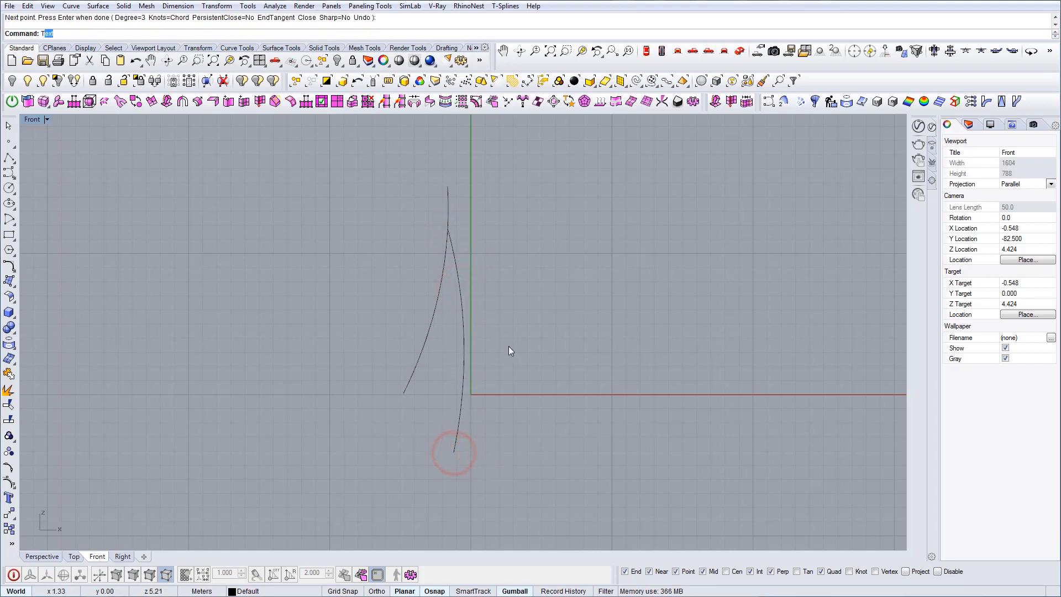
{"action": "type", "text": "rim"}
{"action": "key", "text": "Return"}
{"action": "left_click_drag", "start_coordinate": [522, 366], "coordinate": [435, 196]}
{"action": "key", "text": "Return"}
{"action": "key", "text": "Return"}
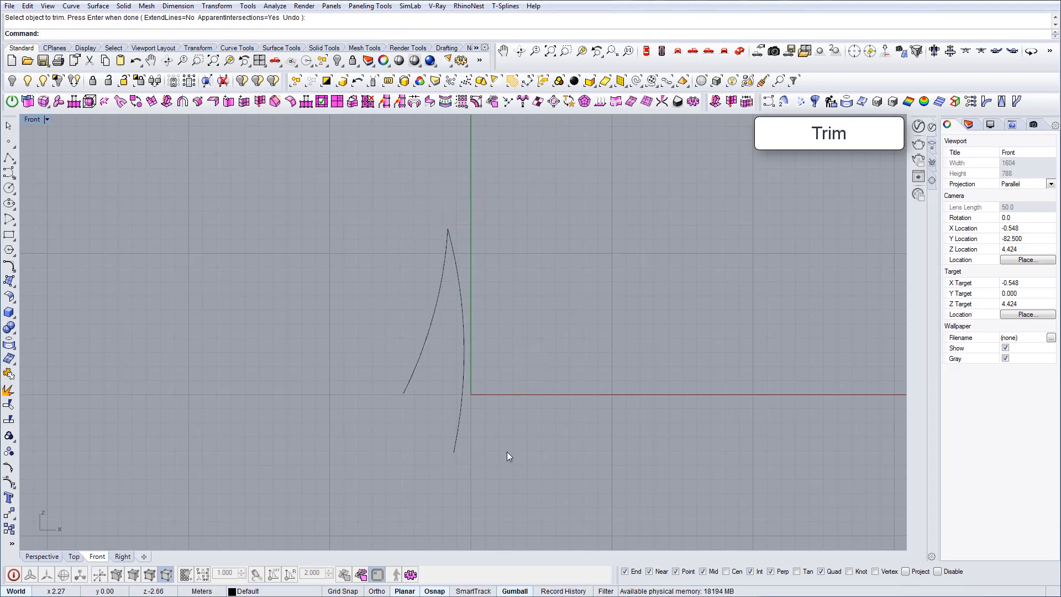
Step: Draw a long horizontal baseline from the first curve's lower end past the origin
{"action": "type", "text": "Line"}
{"action": "key", "text": "Return"}
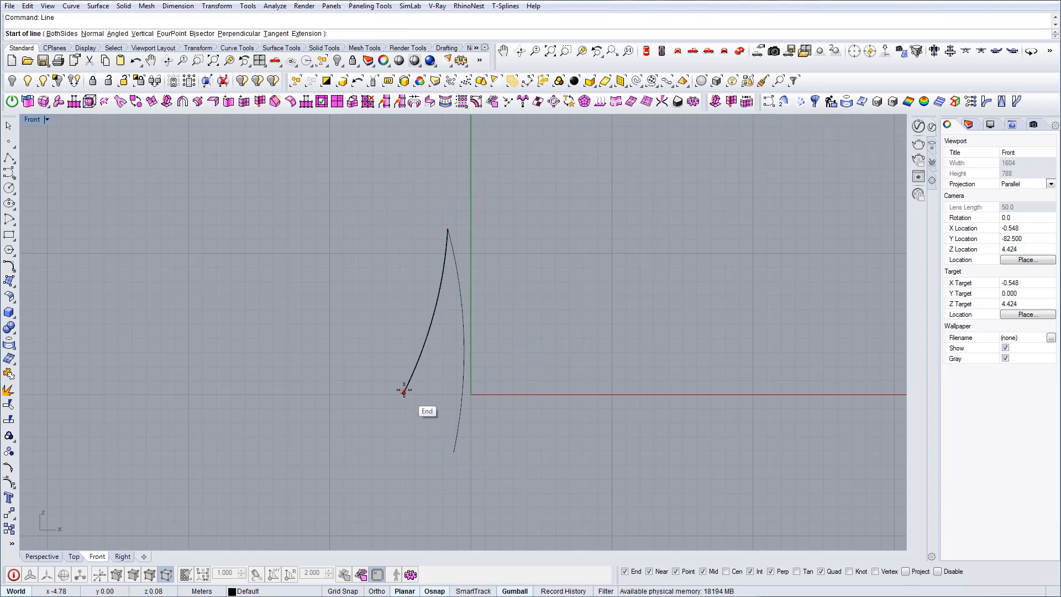
{"action": "left_click", "coordinate": [404, 390]}
{"action": "scroll", "coordinate": [406, 394], "scroll_direction": "down", "scroll_amount": 4}
{"action": "left_click", "coordinate": [767, 406], "text": "shift"}
Step: Trim off the part of the right-hand curve that hangs below the baseline
{"action": "type", "text": "Trim"}
{"action": "key", "text": "Return"}
{"action": "key", "text": "ctrl+a"}
{"action": "right_click", "coordinate": [513, 448]}
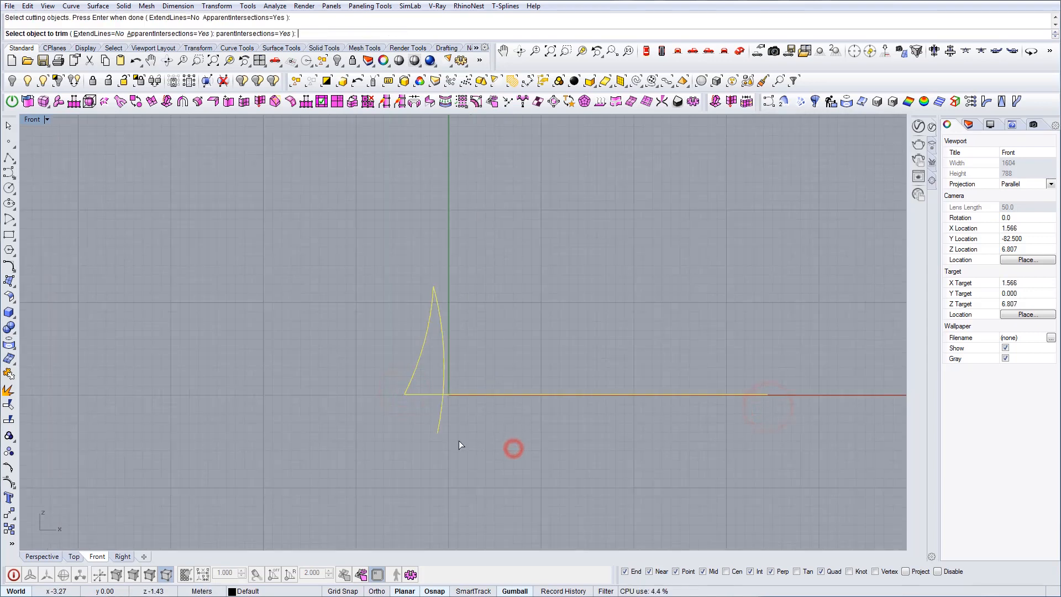
{"action": "left_click_drag", "start_coordinate": [459, 441], "coordinate": [426, 420]}
{"action": "key", "text": "Return"}
Step: Move both fold curves and the baseline up and to the left of the origin
{"action": "left_click_drag", "start_coordinate": [552, 450], "coordinate": [273, 223]}
{"action": "right_click_drag", "start_coordinate": [530, 315], "coordinate": [600, 332]}
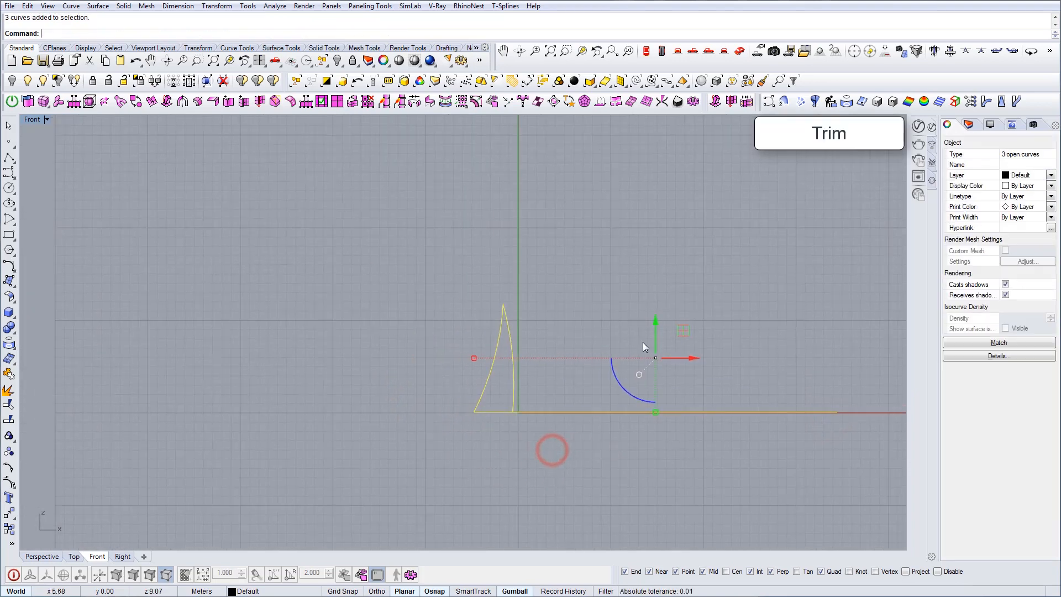
{"action": "left_click_drag", "start_coordinate": [681, 333], "coordinate": [349, 231]}
{"action": "right_click_drag", "start_coordinate": [181, 231], "coordinate": [449, 296]}
{"action": "key", "text": "Escape"}
{"action": "scroll", "coordinate": [490, 334], "scroll_direction": "up", "scroll_amount": 3}
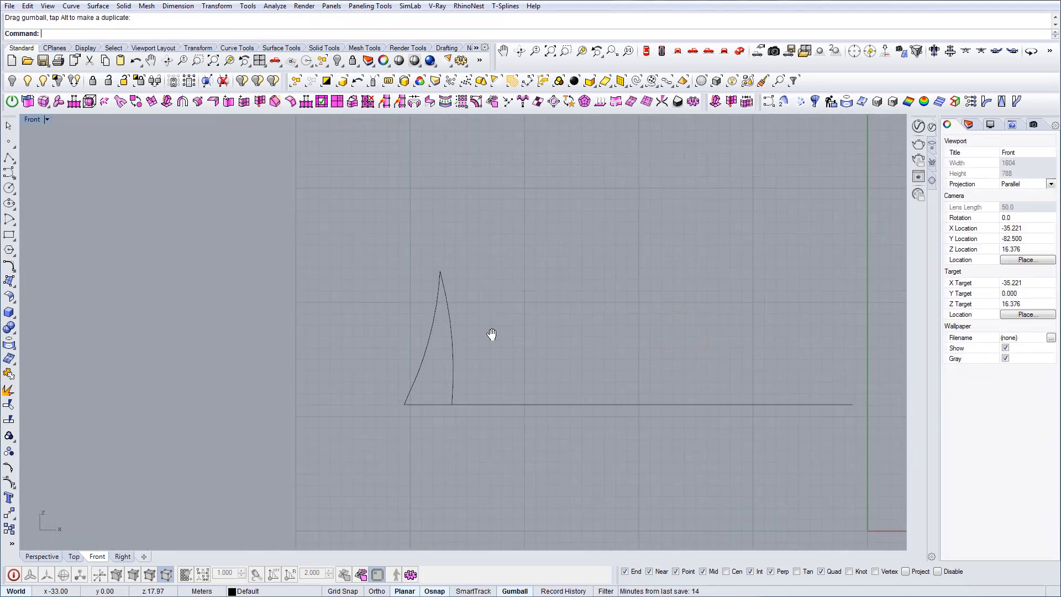
Step: Copy the two fold curves along the baseline to the first fold's right foot, and delete the copied left curve
{"action": "left_click_drag", "start_coordinate": [512, 379], "coordinate": [363, 310]}
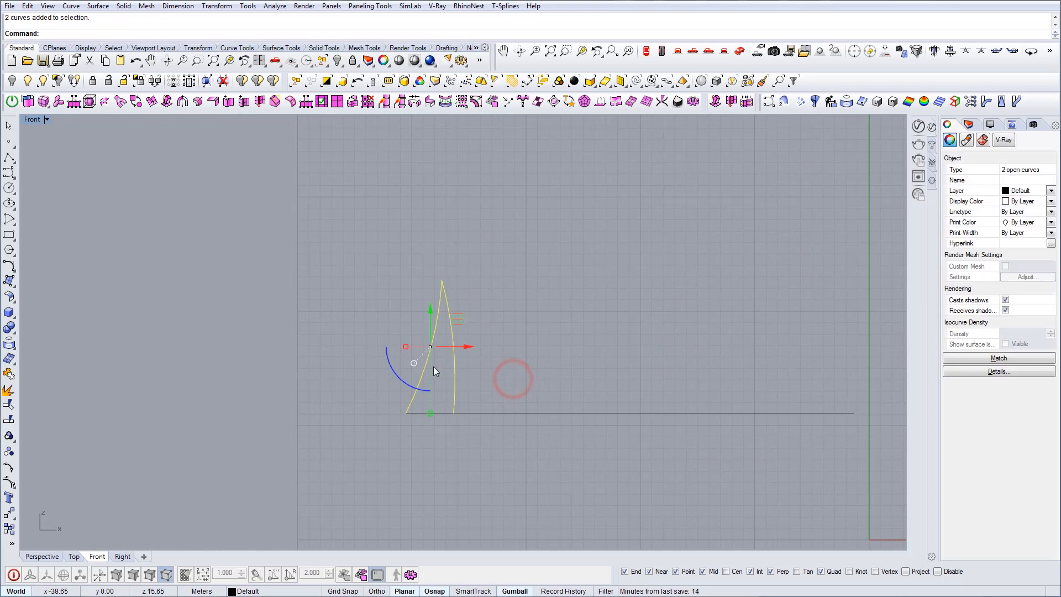
{"action": "left_click", "coordinate": [407, 413]}
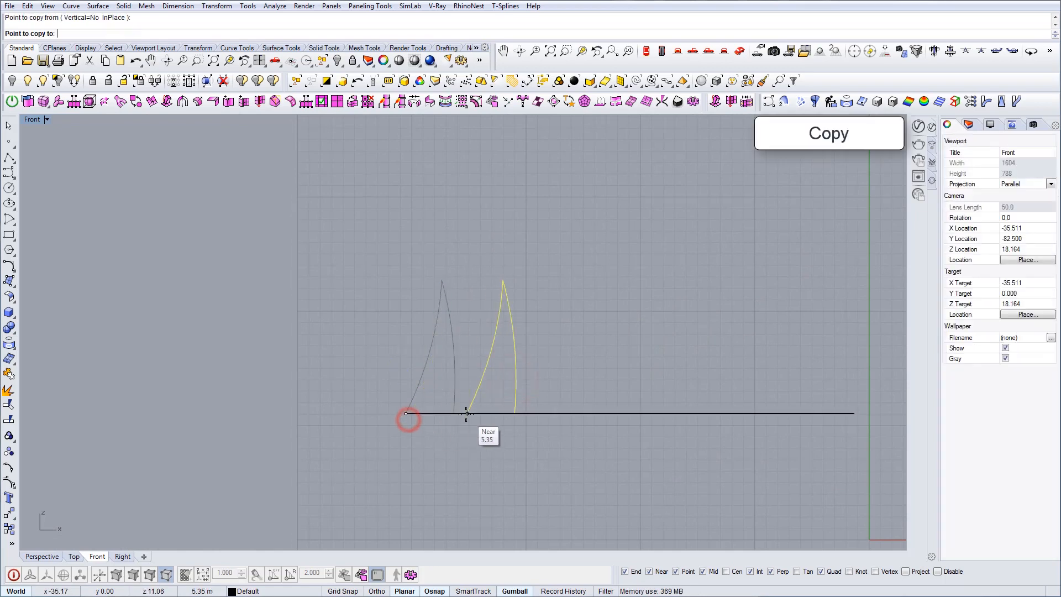
{"action": "left_click", "coordinate": [457, 414]}
{"action": "key", "text": "Return"}
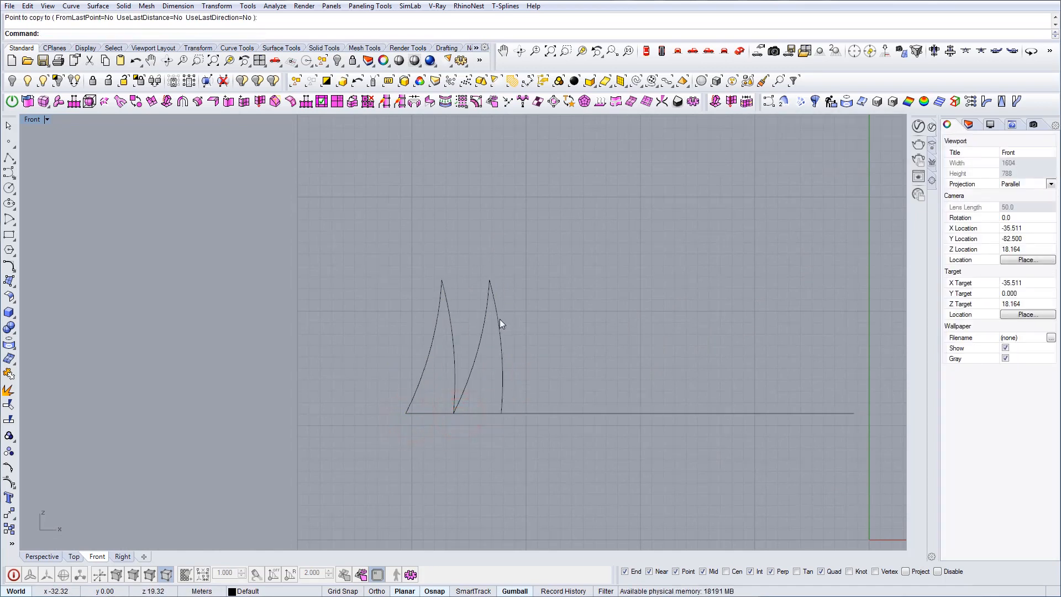
{"action": "left_click", "coordinate": [485, 327]}
{"action": "key", "text": "Delete"}
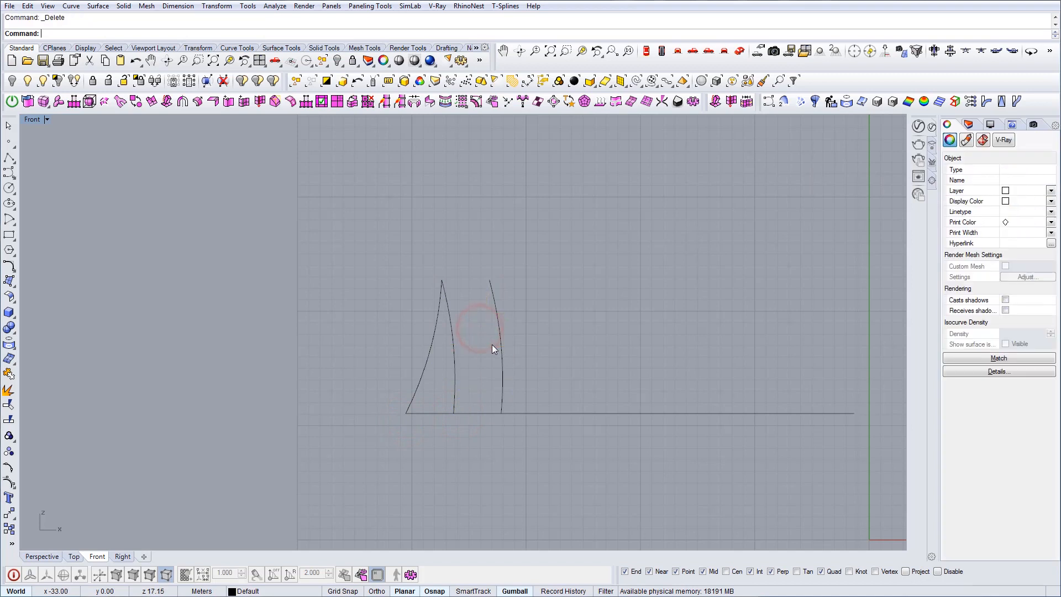
{"action": "left_click", "coordinate": [10, 173]}
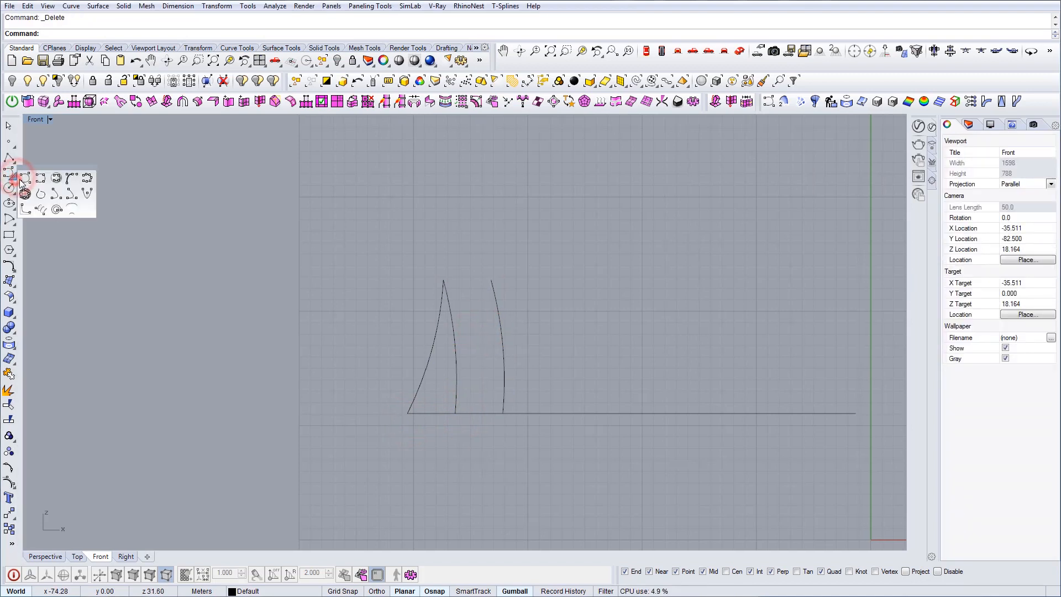
{"action": "left_click", "coordinate": [42, 177]}
{"action": "left_click", "coordinate": [455, 412]}
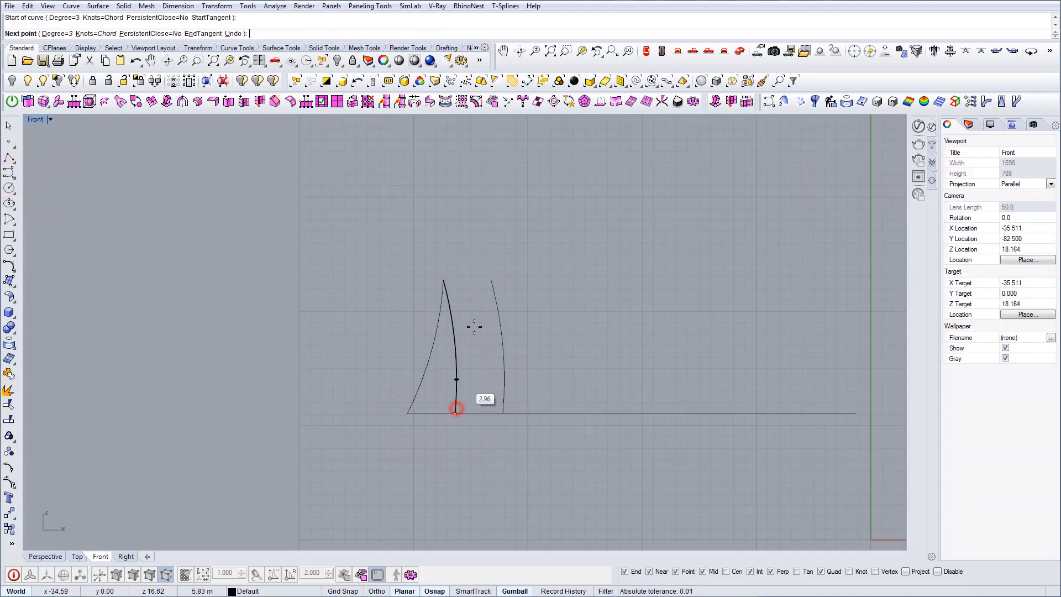
{"action": "scroll", "coordinate": [474, 327], "scroll_direction": "up", "scroll_amount": 2}
{"action": "left_click", "coordinate": [474, 334]}
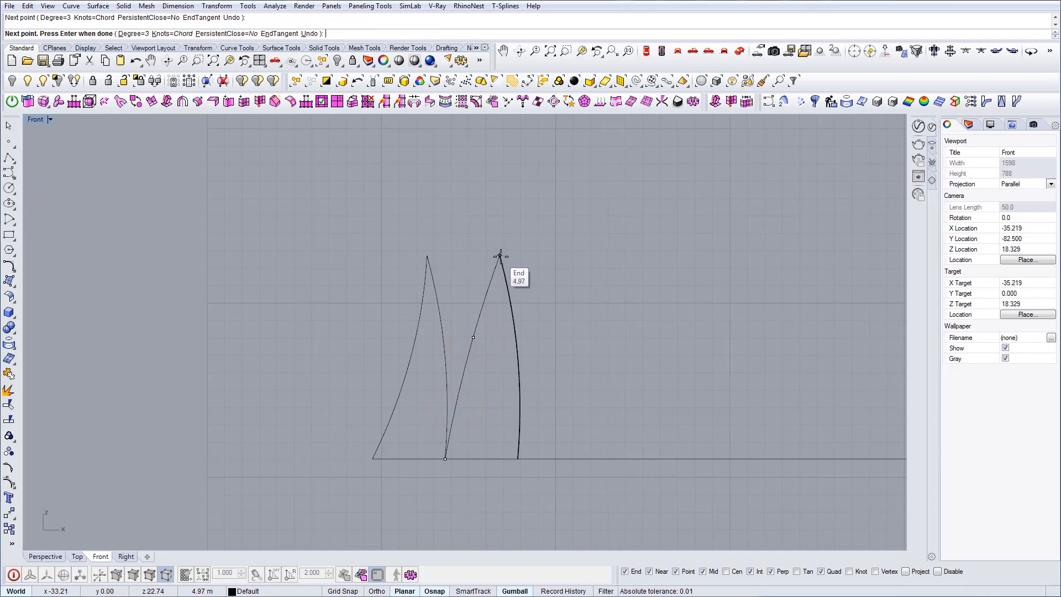
{"action": "key", "text": "Escape"}
Step: Draw a new left curve for the second fold, interpolated from the first fold's right foot to the copied curve's top end
{"action": "right_click", "coordinate": [451, 463]}
{"action": "left_click", "coordinate": [446, 465]}
{"action": "left_click", "coordinate": [473, 386]}
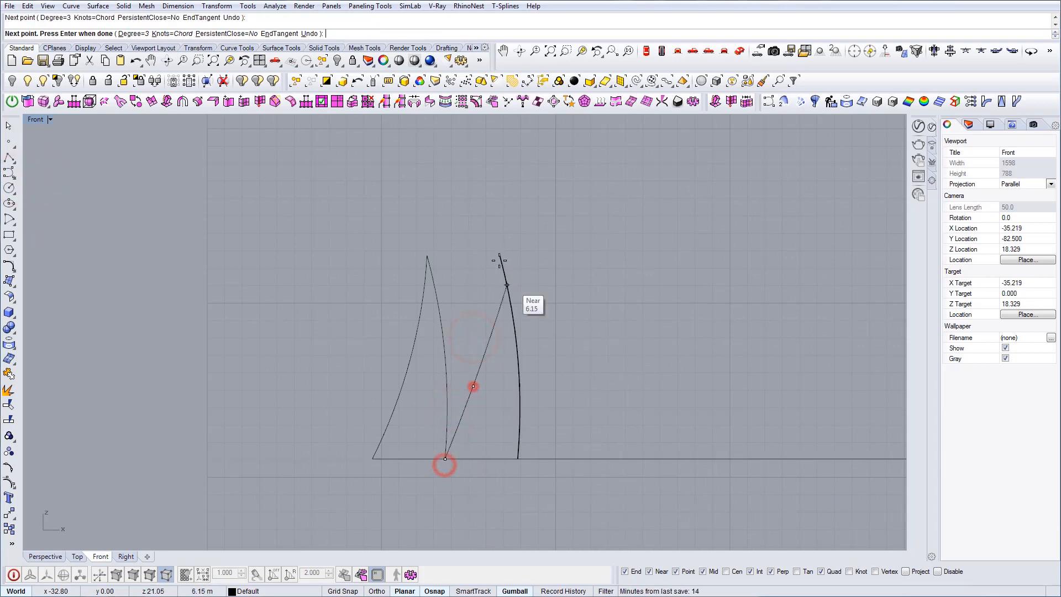
{"action": "left_click", "coordinate": [496, 257]}
{"action": "right_click", "coordinate": [536, 401]}
Step: Copy the second fold's two curves about 5.67 m to the right along the baseline
{"action": "right_click_drag", "start_coordinate": [539, 403], "coordinate": [500, 382]}
{"action": "left_click_drag", "start_coordinate": [497, 404], "coordinate": [471, 384]}
{"action": "right_click_drag", "start_coordinate": [530, 375], "coordinate": [516, 376]}
{"action": "left_click_drag", "start_coordinate": [528, 346], "coordinate": [443, 249]}
{"action": "type", "text": "copy"}
{"action": "left_click", "coordinate": [393, 439]}
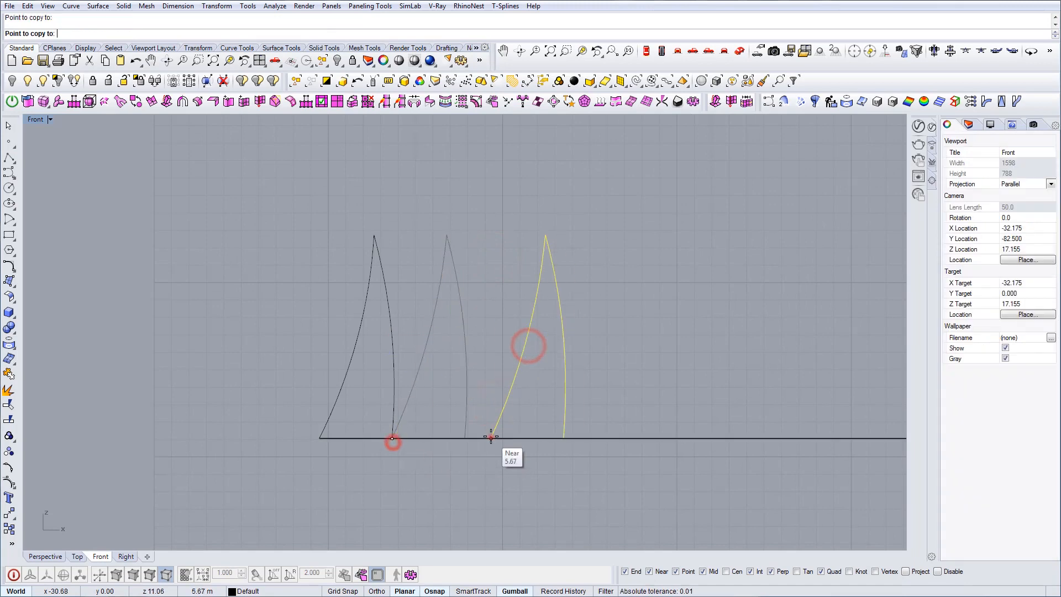
{"action": "left_click", "coordinate": [491, 438]}
Step: Draw a taller interpolated left curve for the third fold from the second fold's right foot, and delete the copied left curve
{"action": "left_click", "coordinate": [14, 175]}
{"action": "left_click", "coordinate": [39, 174]}
{"action": "left_click", "coordinate": [465, 438]}
{"action": "left_click", "coordinate": [511, 348]}
{"action": "left_click", "coordinate": [528, 274]}
{"action": "left_click", "coordinate": [536, 182]}
{"action": "left_click", "coordinate": [533, 315]}
{"action": "key", "text": "Delete"}
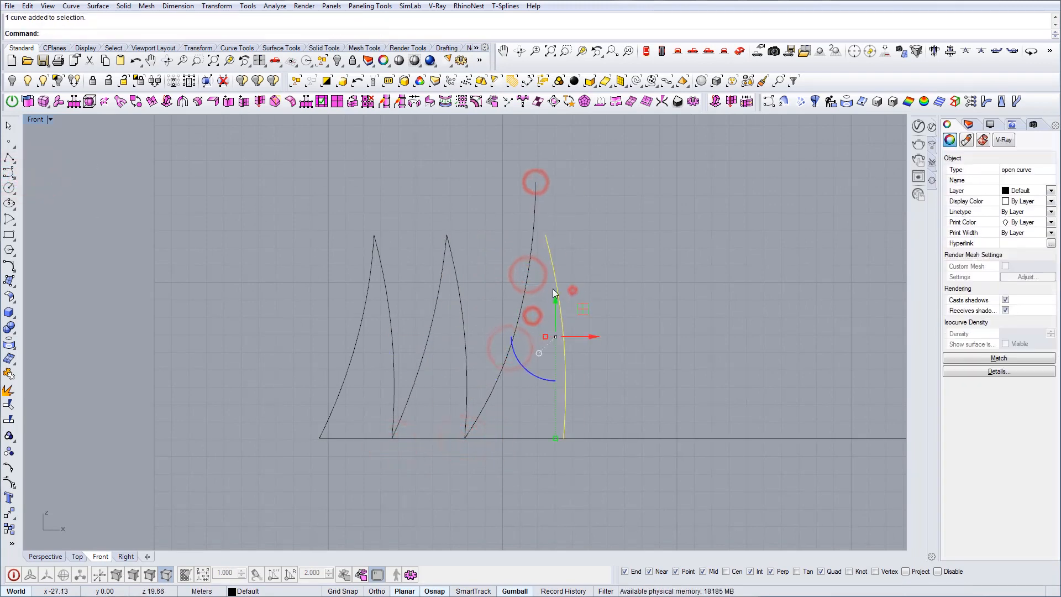
{"action": "left_click", "coordinate": [14, 177]}
{"action": "left_click", "coordinate": [35, 179]}
{"action": "left_click", "coordinate": [531, 239]}
{"action": "left_click", "coordinate": [550, 315]}
{"action": "key", "text": "Escape"}
Step: Draw the third fold's right curve, interpolated from the left curve's upper part to below the baseline, and delete the copied right curve
{"action": "right_click", "coordinate": [526, 264]}
{"action": "left_click", "coordinate": [535, 235]}
{"action": "scroll", "coordinate": [551, 303], "scroll_direction": "up", "scroll_amount": 6}
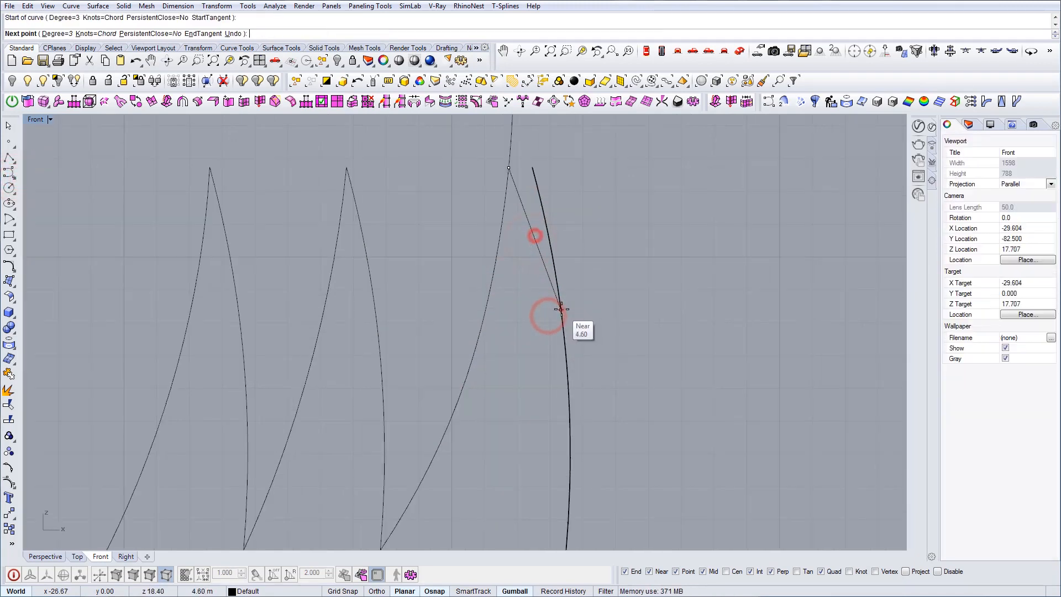
{"action": "left_click", "coordinate": [562, 309]}
{"action": "scroll", "coordinate": [558, 320], "scroll_direction": "down", "scroll_amount": 4}
{"action": "left_click", "coordinate": [567, 500]}
{"action": "left_click", "coordinate": [554, 264]}
{"action": "key", "text": "Delete"}
Step: Trim the third fold's tip level with the second fold's apex using a temporary horizontal guide line about 9.95 m long
{"action": "left_click", "coordinate": [418, 223]}
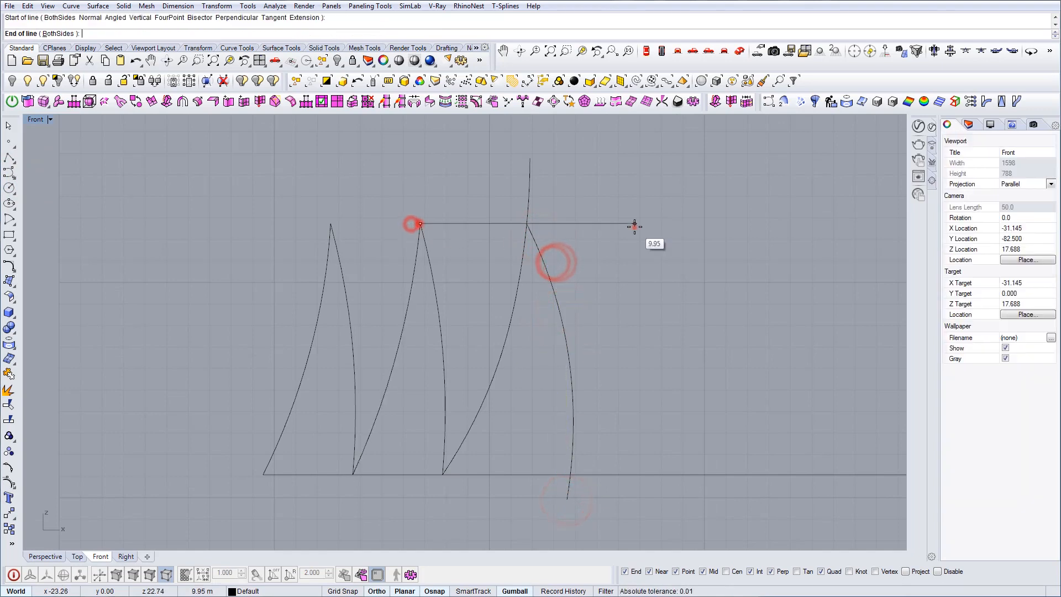
{"action": "left_click", "coordinate": [634, 227], "text": "shift"}
{"action": "scroll", "coordinate": [539, 219], "scroll_direction": "up", "scroll_amount": 10}
{"action": "left_click_drag", "start_coordinate": [587, 276], "coordinate": [482, 214]}
{"action": "left_click", "coordinate": [508, 186]}
{"action": "left_click_drag", "start_coordinate": [560, 296], "coordinate": [528, 321]}
{"action": "left_click", "coordinate": [475, 216]}
{"action": "left_click", "coordinate": [505, 246]}
{"action": "left_click", "coordinate": [507, 258]}
{"action": "left_click_drag", "start_coordinate": [647, 286], "coordinate": [609, 223]}
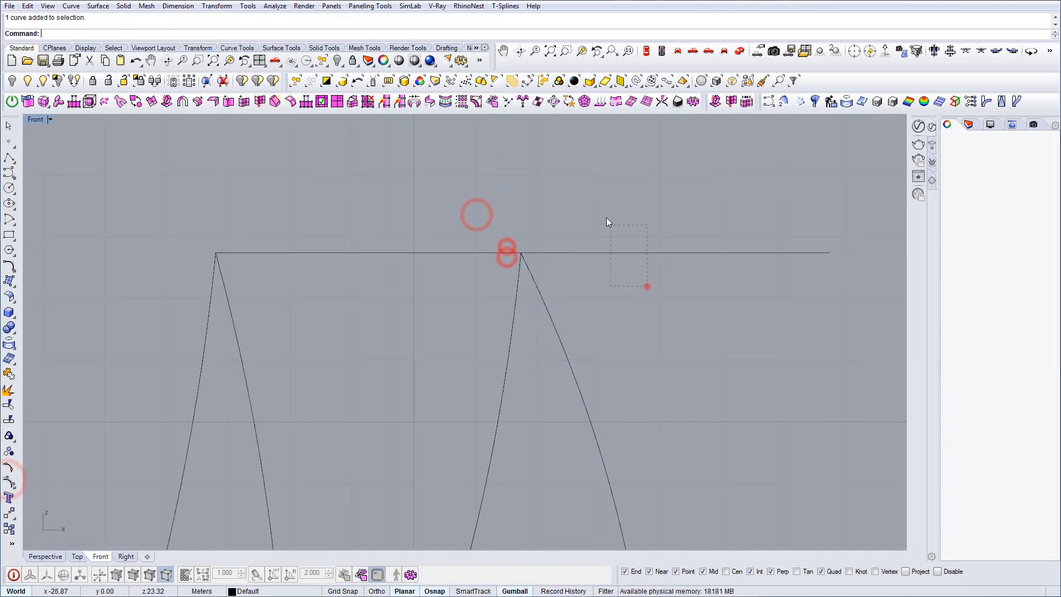
Step: Trim the third fold's right curve at the baseline and join the fold's two curves
{"action": "left_click_drag", "start_coordinate": [552, 484], "coordinate": [480, 448]}
{"action": "left_click_drag", "start_coordinate": [515, 492], "coordinate": [491, 474]}
{"action": "type", "text": "Join"}
Step: Copy the joined third fold along the baseline so the copy starts at the third fold's right foot
{"action": "left_click_drag", "start_coordinate": [522, 279], "coordinate": [464, 315]}
{"action": "left_click", "coordinate": [367, 470]}
{"action": "left_click", "coordinate": [498, 467]}
Step: Show the fourth fold's control points and shift its right-side points slightly left, the lowest intermediate one by about 0.28 m
{"action": "right_click_drag", "start_coordinate": [624, 409], "coordinate": [562, 410]}
{"action": "left_click_drag", "start_coordinate": [602, 374], "coordinate": [532, 357]}
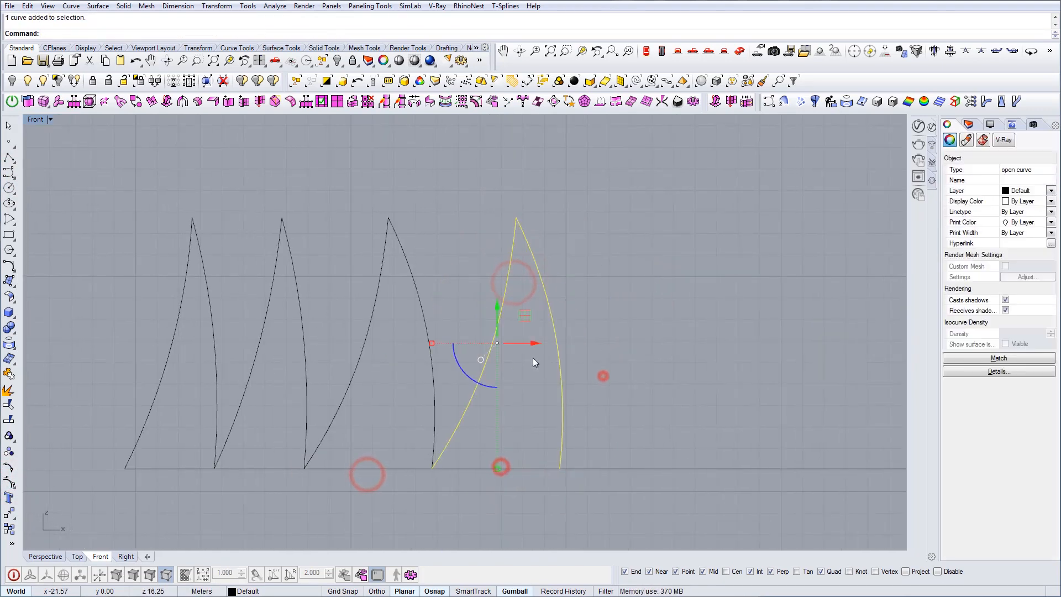
{"action": "left_click", "coordinate": [10, 483]}
{"action": "left_click", "coordinate": [595, 300]}
{"action": "left_click_drag", "start_coordinate": [530, 226], "coordinate": [578, 340]}
{"action": "left_click_drag", "start_coordinate": [585, 288], "coordinate": [579, 293]}
{"action": "left_click_drag", "start_coordinate": [523, 395], "coordinate": [578, 434]}
{"action": "left_click_drag", "start_coordinate": [593, 417], "coordinate": [586, 418]}
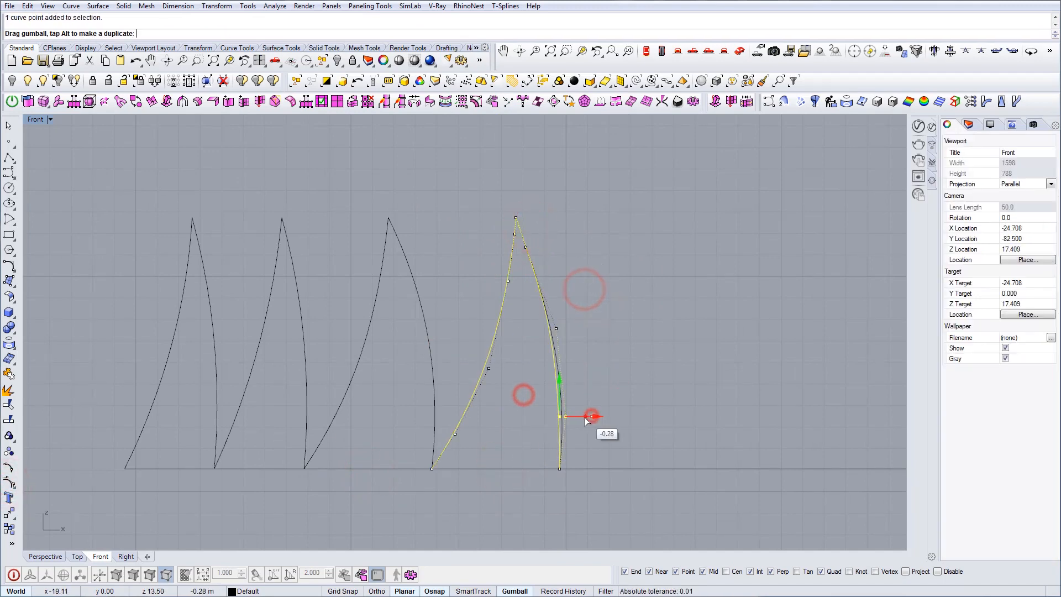
{"action": "left_click", "coordinate": [595, 360]}
{"action": "left_click_drag", "start_coordinate": [534, 317], "coordinate": [572, 343]}
{"action": "left_click_drag", "start_coordinate": [588, 325], "coordinate": [582, 325]}
Step: Reshape the fourth fold's left side: shift its middle point left, delete the point beneath the apex, and adjust the upper point horizontally
{"action": "left_click_drag", "start_coordinate": [471, 334], "coordinate": [504, 387]}
{"action": "left_click_drag", "start_coordinate": [524, 368], "coordinate": [518, 369]}
{"action": "left_click_drag", "start_coordinate": [488, 263], "coordinate": [519, 297]}
{"action": "left_click_drag", "start_coordinate": [541, 283], "coordinate": [537, 284]}
{"action": "left_click_drag", "start_coordinate": [506, 227], "coordinate": [519, 235]}
{"action": "key", "text": "Delete"}
{"action": "left_click_drag", "start_coordinate": [481, 267], "coordinate": [517, 295]}
{"action": "left_click_drag", "start_coordinate": [546, 282], "coordinate": [551, 283]}
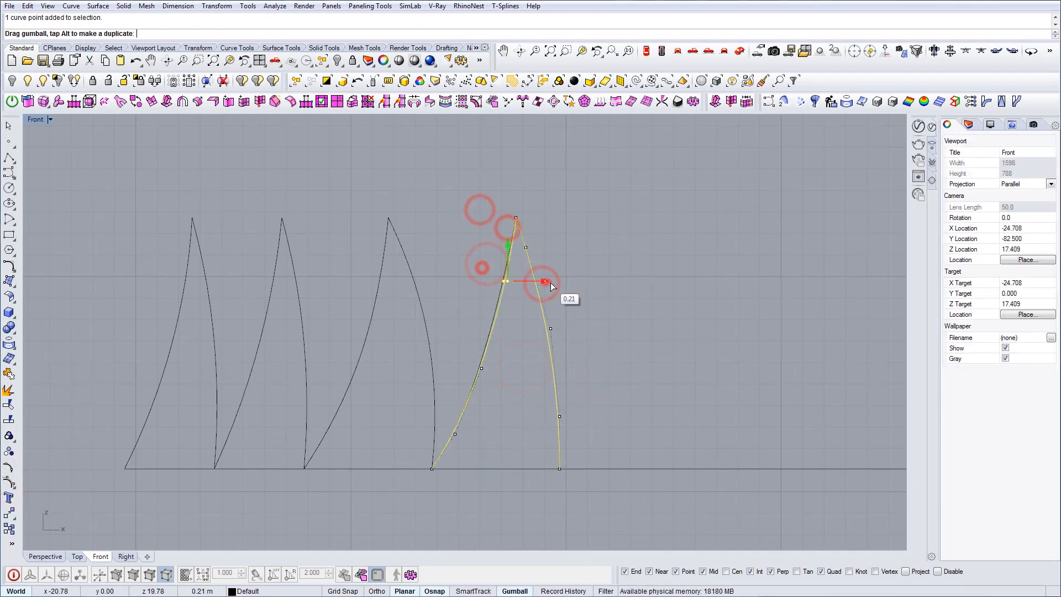
Step: Try to delete the lowest intermediate control point on the fourth fold's left side
{"action": "left_click_drag", "start_coordinate": [449, 421], "coordinate": [465, 445]}
{"action": "key", "text": "Delete"}
{"action": "key", "text": "ctrl+z"}
{"action": "scroll", "coordinate": [512, 349], "scroll_direction": "down", "scroll_amount": 5}
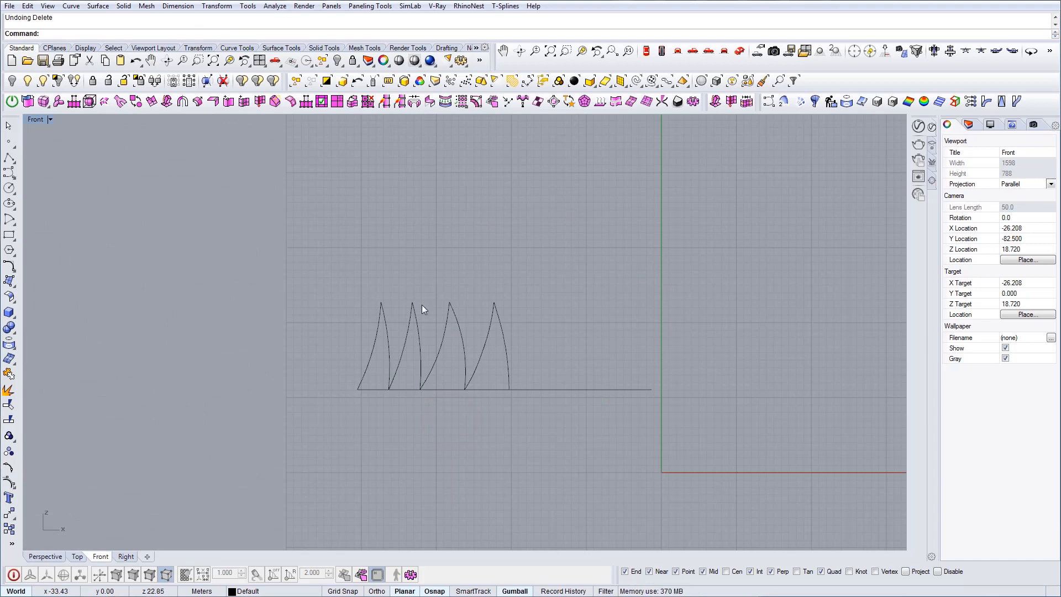
Step: Copy the first two folds along the baseline to the right end of the fourth fold
{"action": "scroll", "coordinate": [437, 276], "scroll_direction": "up", "scroll_amount": 4}
{"action": "left_click_drag", "start_coordinate": [435, 289], "coordinate": [334, 371]}
{"action": "left_click", "coordinate": [316, 451]}
{"action": "left_click", "coordinate": [548, 450]}
Step: Narrow the two copied folds along the baseline and move them so they start at the fourth fold's right foot
{"action": "left_click_drag", "start_coordinate": [697, 398], "coordinate": [580, 384]}
{"action": "left_click_drag", "start_coordinate": [700, 421], "coordinate": [561, 384]}
{"action": "left_click_drag", "start_coordinate": [547, 383], "coordinate": [553, 383]}
{"action": "scroll", "coordinate": [576, 416], "scroll_direction": "up", "scroll_amount": 4}
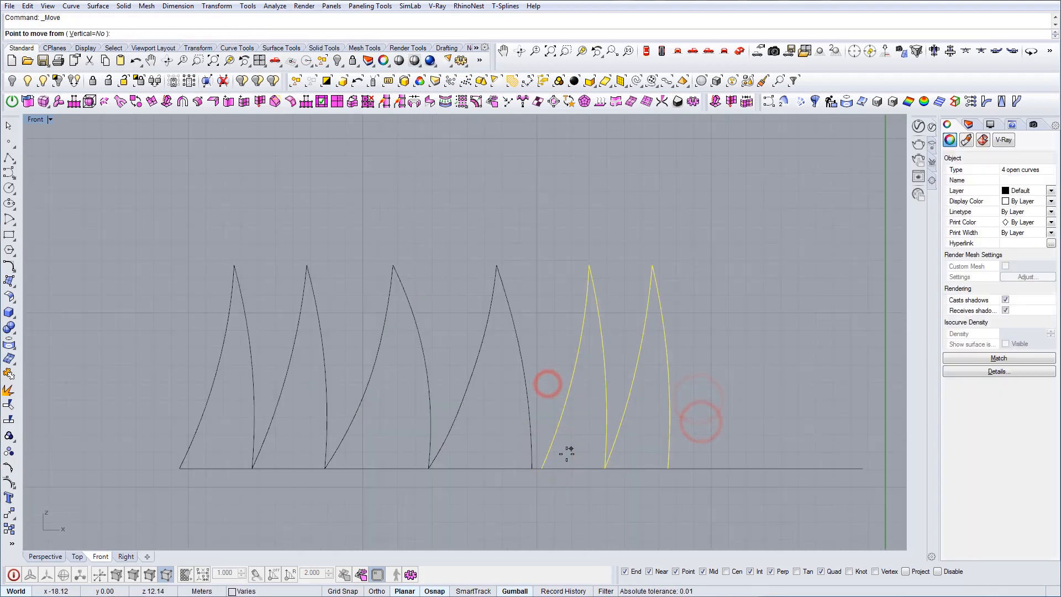
{"action": "left_click", "coordinate": [542, 475]}
{"action": "left_click", "coordinate": [533, 476]}
{"action": "key", "text": "Escape"}
Step: Join the sixth fold's two curves and scale it slightly wider along the baseline from its left foot
{"action": "scroll", "coordinate": [543, 428], "scroll_direction": "down", "scroll_amount": 8}
{"action": "scroll", "coordinate": [610, 412], "scroll_direction": "up", "scroll_amount": 4}
{"action": "left_click_drag", "start_coordinate": [616, 355], "coordinate": [562, 320]}
{"action": "key", "text": "ctrl+j"}
{"action": "type", "text": "SC"}
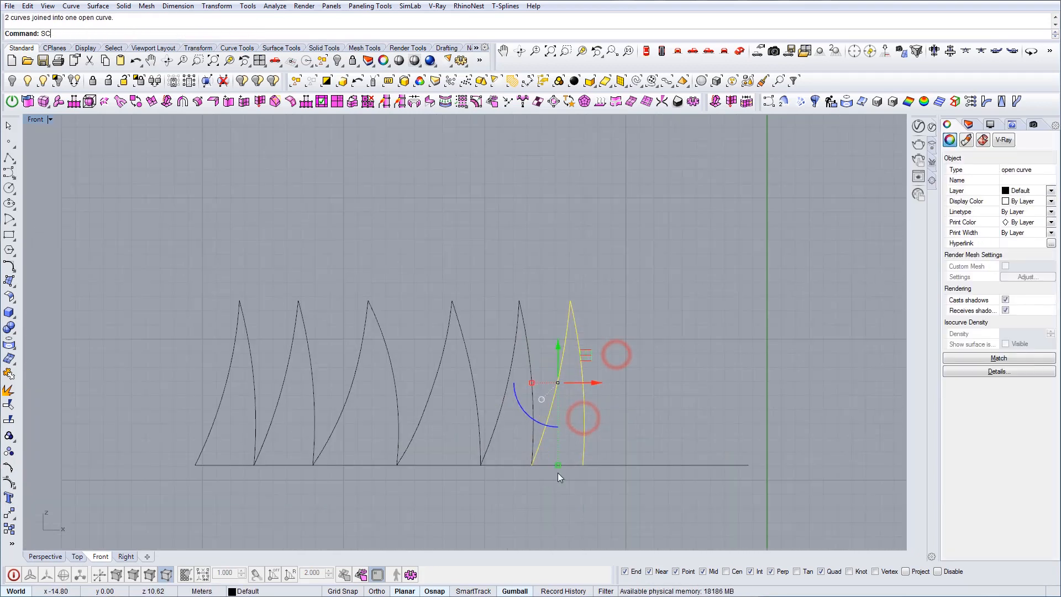
{"action": "left_click", "coordinate": [530, 467]}
{"action": "left_click", "coordinate": [580, 467]}
{"action": "left_click", "coordinate": [590, 483]}
Step: Copy the sixth fold to its own right foot and scale the copy narrower along the baseline
{"action": "left_click", "coordinate": [533, 467]}
{"action": "left_click", "coordinate": [593, 468]}
{"action": "left_click", "coordinate": [590, 469]}
{"action": "left_click", "coordinate": [648, 469]}
{"action": "left_click", "coordinate": [631, 485]}
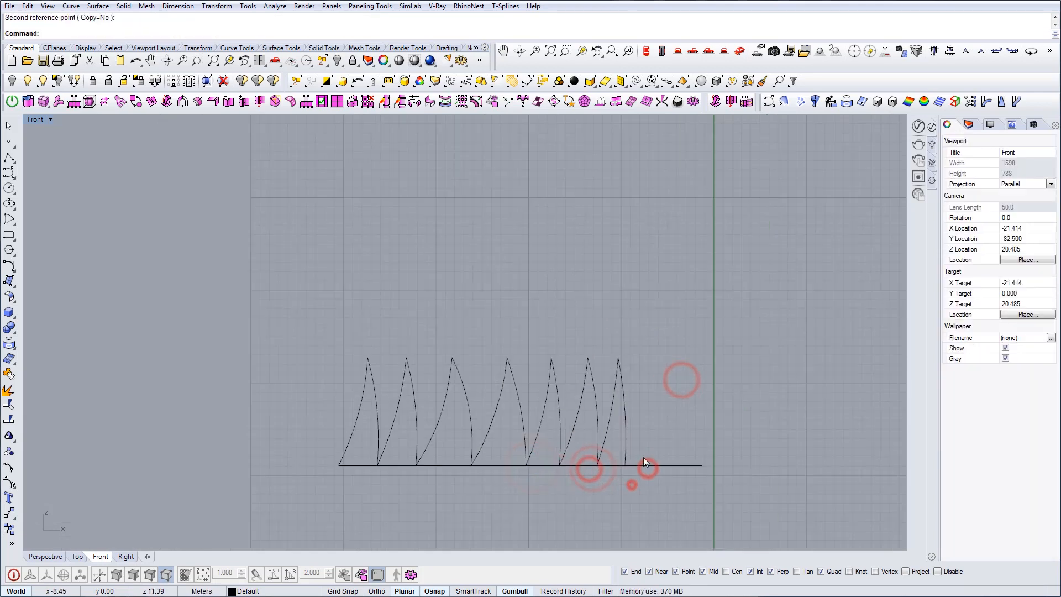
Step: Show the fourth fold's control points and shift the middle point of its left side slightly sideways
{"action": "scroll", "coordinate": [450, 421], "scroll_direction": "up", "scroll_amount": 4}
{"action": "left_click", "coordinate": [510, 434]}
{"action": "left_click", "coordinate": [10, 483]}
{"action": "left_click_drag", "start_coordinate": [500, 420], "coordinate": [526, 445]}
{"action": "left_click_drag", "start_coordinate": [513, 393], "coordinate": [528, 442]}
{"action": "left_click", "coordinate": [526, 469]}
{"action": "left_click", "coordinate": [493, 453]}
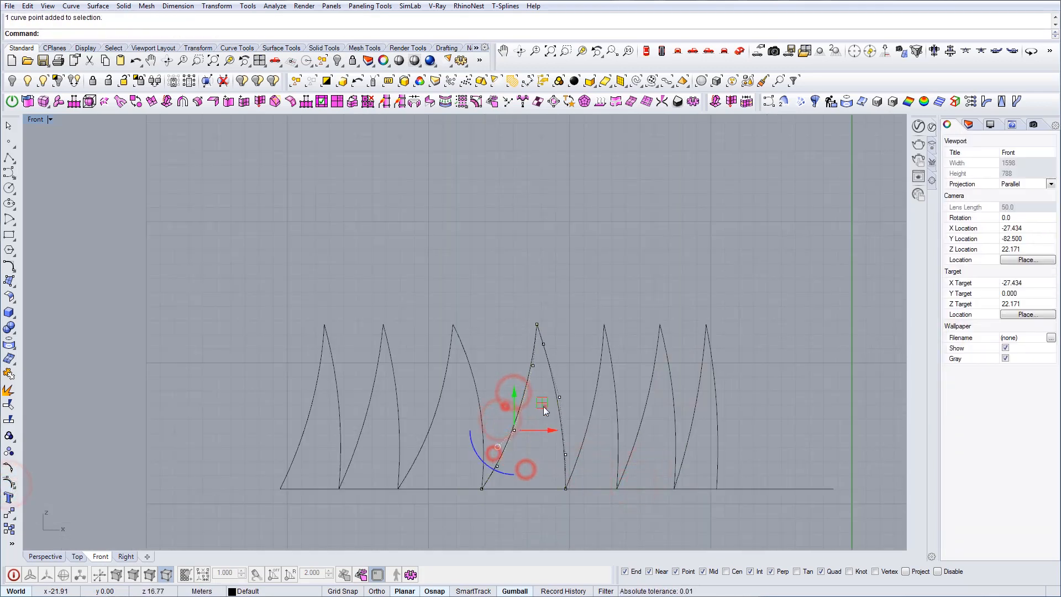
{"action": "left_click_drag", "start_coordinate": [545, 407], "coordinate": [551, 410]}
Step: Try to delete the lower left-side control point of the fourth fold and adjust the middle one horizontally
{"action": "left_click", "coordinate": [543, 459]}
{"action": "scroll", "coordinate": [526, 466], "scroll_direction": "up", "scroll_amount": 2}
{"action": "left_click_drag", "start_coordinate": [483, 450], "coordinate": [501, 475]}
{"action": "key", "text": "Delete"}
{"action": "key", "text": "ctrl+z"}
{"action": "left_click_drag", "start_coordinate": [506, 400], "coordinate": [530, 438]}
{"action": "left_click_drag", "start_coordinate": [550, 397], "coordinate": [502, 418]}
Step: Delete the fourth fold's left curve while keeping its right curve
{"action": "scroll", "coordinate": [583, 416], "scroll_direction": "down", "scroll_amount": 4}
{"action": "left_click", "coordinate": [541, 412]}
{"action": "key", "text": "Delete"}
{"action": "left_click", "coordinate": [508, 470]}
{"action": "left_click", "coordinate": [578, 467]}
{"action": "left_click", "coordinate": [572, 377]}
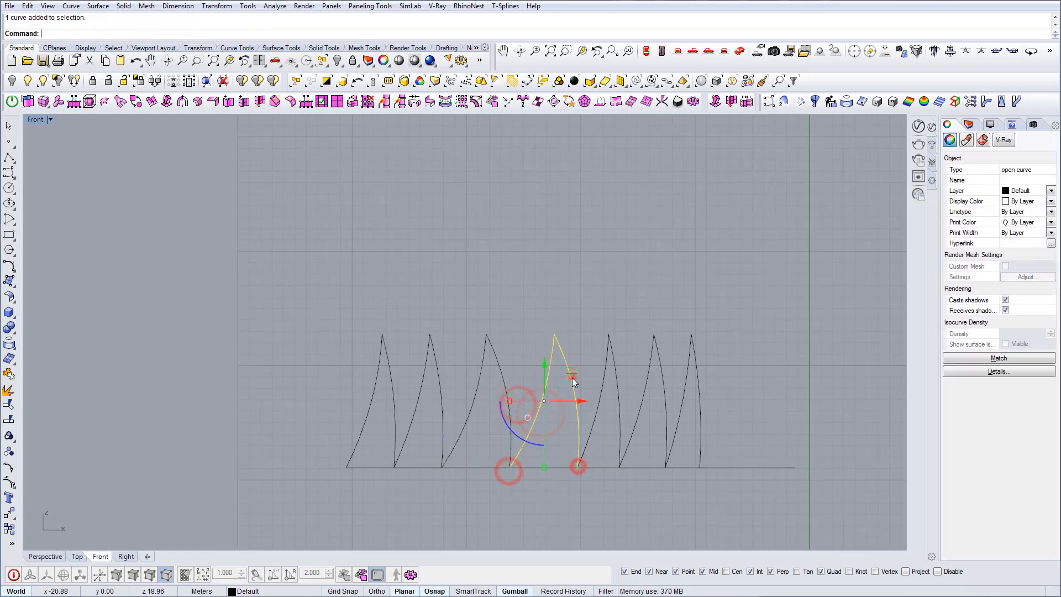
{"action": "scroll", "coordinate": [541, 435], "scroll_direction": "up", "scroll_amount": 8}
{"action": "left_click", "coordinate": [542, 419]}
{"action": "left_click", "coordinate": [545, 396]}
{"action": "key", "text": "Delete"}
Step: Draw a degree 3 interpolated curve from the fourth fold's left foot through two intermediate points to its apex
{"action": "left_click", "coordinate": [12, 176]}
{"action": "left_click", "coordinate": [40, 170]}
{"action": "left_click", "coordinate": [464, 503]}
{"action": "left_click", "coordinate": [512, 418]}
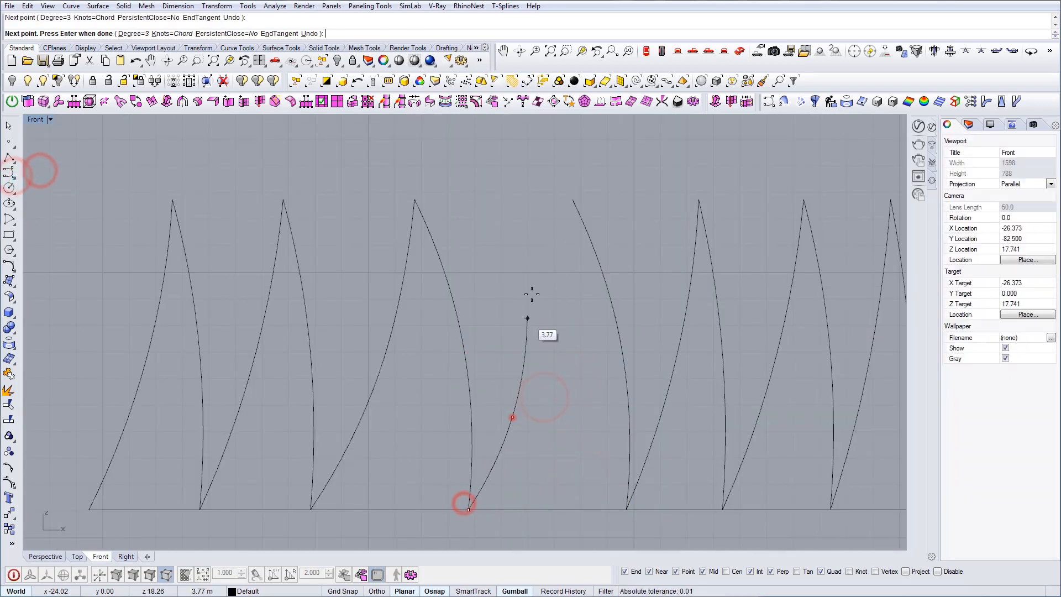
{"action": "left_click", "coordinate": [552, 284]}
{"action": "left_click", "coordinate": [570, 199]}
{"action": "right_click", "coordinate": [570, 201]}
Step: Show the control points of the fourth fold's new left curve and adjust its upper middle point horizontally
{"action": "scroll", "coordinate": [556, 385], "scroll_direction": "down", "scroll_amount": 4}
{"action": "left_click_drag", "start_coordinate": [556, 404], "coordinate": [518, 381]}
{"action": "left_click", "coordinate": [13, 478]}
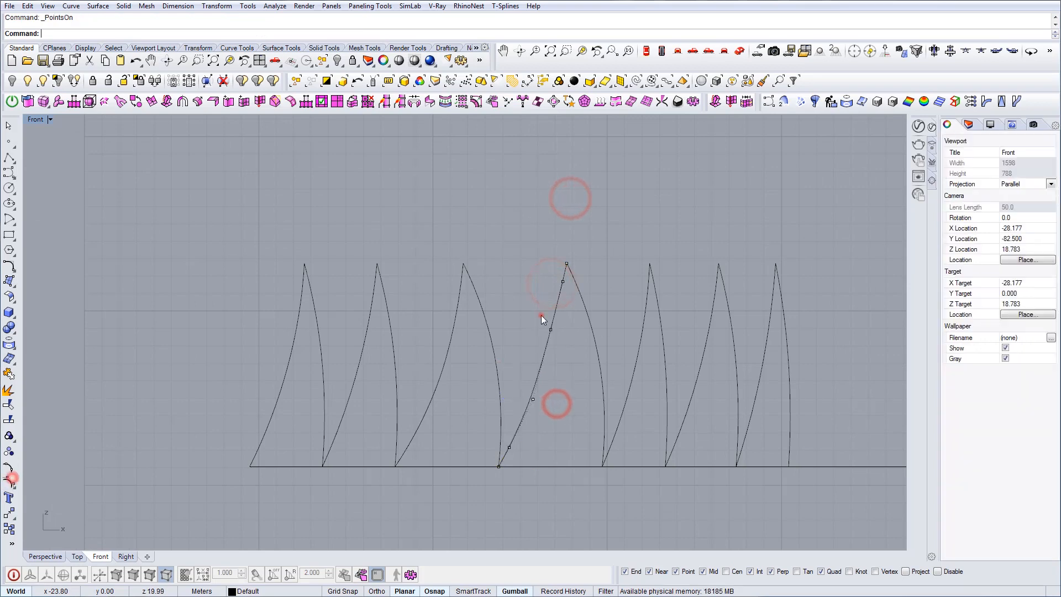
{"action": "left_click_drag", "start_coordinate": [542, 315], "coordinate": [557, 336]}
{"action": "scroll", "coordinate": [557, 336], "scroll_direction": "up", "scroll_amount": 2}
{"action": "left_click_drag", "start_coordinate": [585, 331], "coordinate": [514, 339]}
{"action": "scroll", "coordinate": [564, 430], "scroll_direction": "down", "scroll_amount": 2}
{"action": "scroll", "coordinate": [512, 340], "scroll_direction": "down", "scroll_amount": 6}
{"action": "left_click", "coordinate": [651, 337]}
{"action": "key", "text": "Escape"}
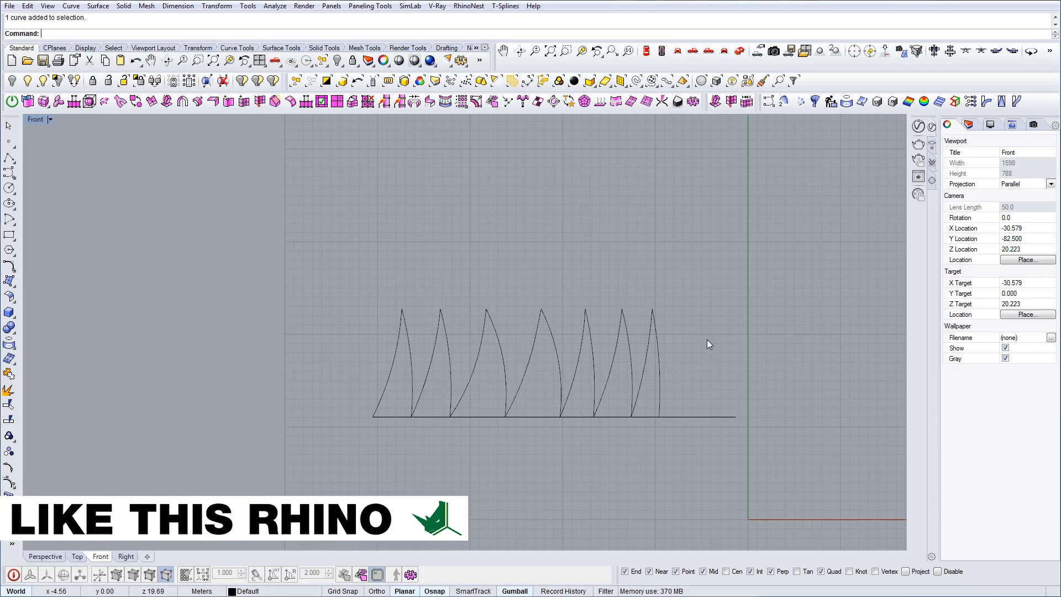
Step: Join the first fold's left and right curves into one curve
{"action": "left_click_drag", "start_coordinate": [723, 334], "coordinate": [310, 273]}
{"action": "key", "text": "Escape"}
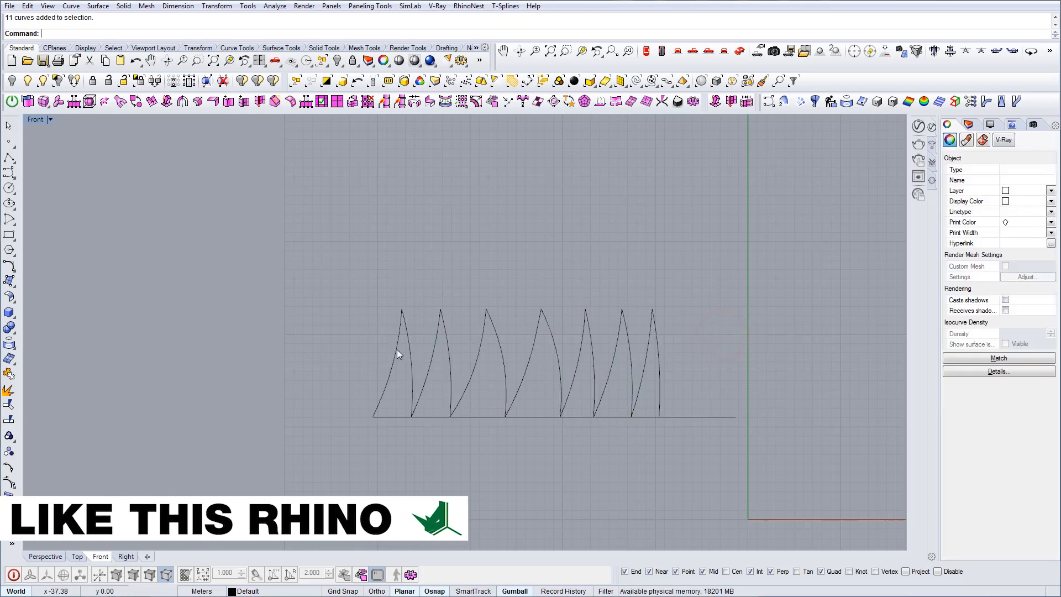
{"action": "left_click", "coordinate": [409, 346]}
{"action": "left_click_drag", "start_coordinate": [417, 280], "coordinate": [384, 316]}
{"action": "type", "text": "Join"}
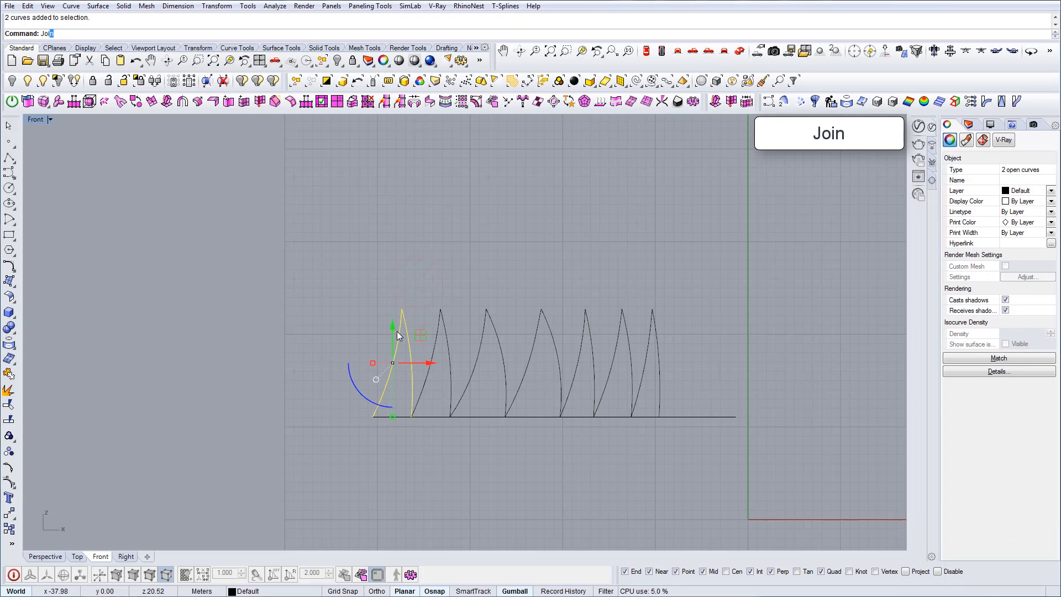
{"action": "key", "text": "Return"}
Step: Join the left and right curves of the second through fifth folds, one fold at a time
{"action": "left_click_drag", "start_coordinate": [457, 300], "coordinate": [429, 329]}
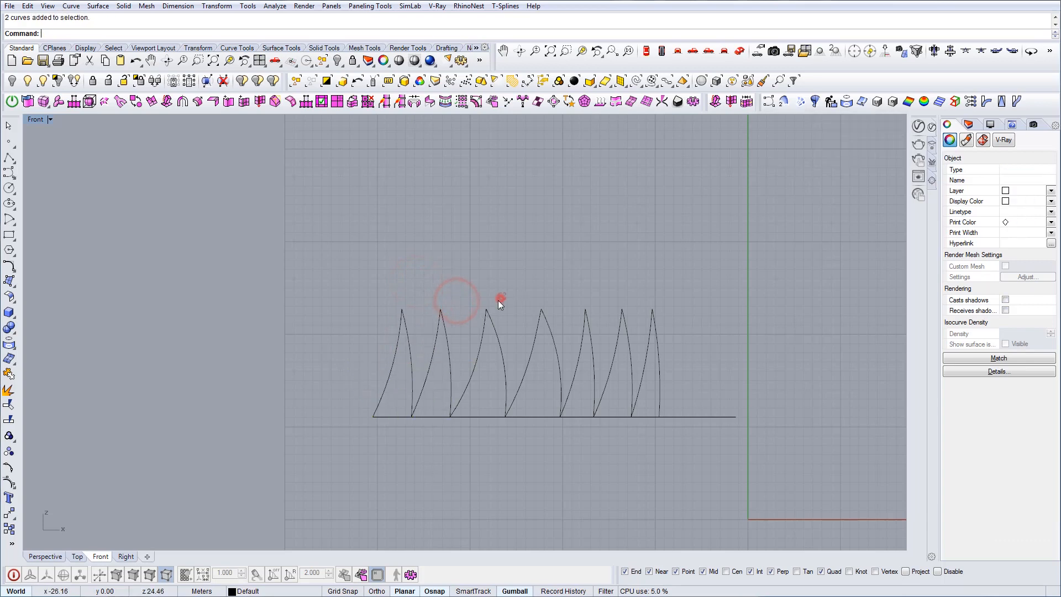
{"action": "left_click_drag", "start_coordinate": [501, 298], "coordinate": [490, 328]}
{"action": "left_click", "coordinate": [490, 329]}
{"action": "left_click_drag", "start_coordinate": [563, 286], "coordinate": [540, 322]}
{"action": "key", "text": "Return"}
{"action": "left_click", "coordinate": [590, 330]}
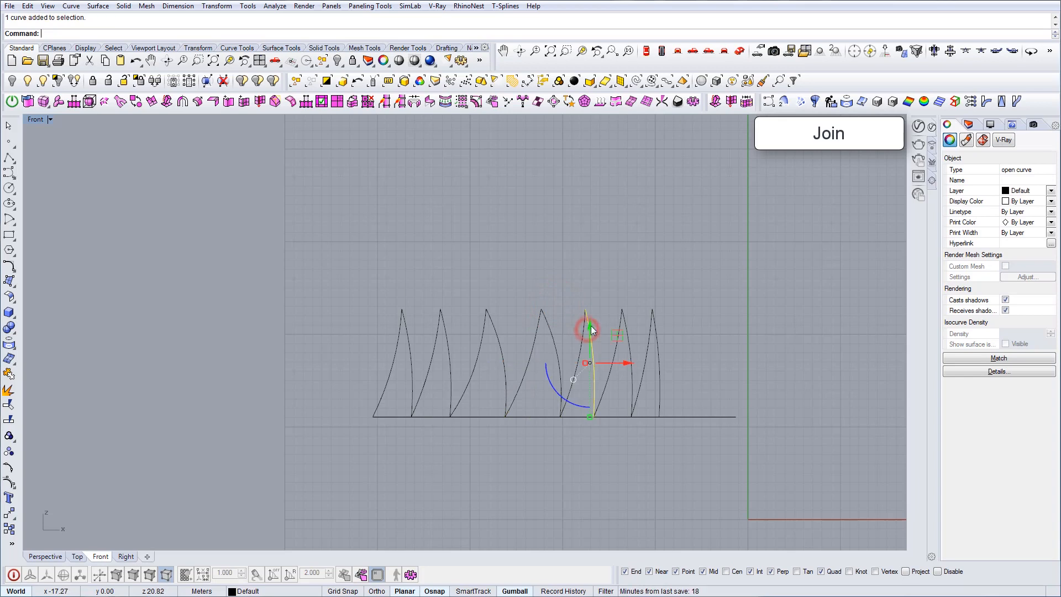
{"action": "key", "text": "Return"}
Step: Check the folds one by one to see whether each is a single joined curve
{"action": "left_click", "coordinate": [625, 328]}
{"action": "left_click", "coordinate": [647, 319]}
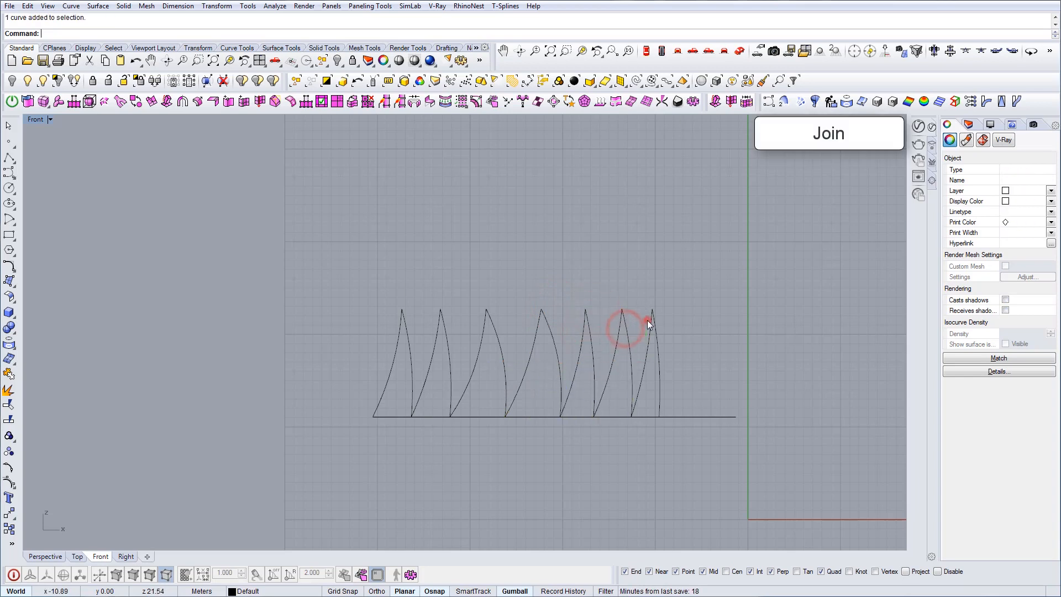
{"action": "left_click", "coordinate": [652, 320]}
{"action": "left_click", "coordinate": [548, 327]}
{"action": "left_click", "coordinate": [496, 327]}
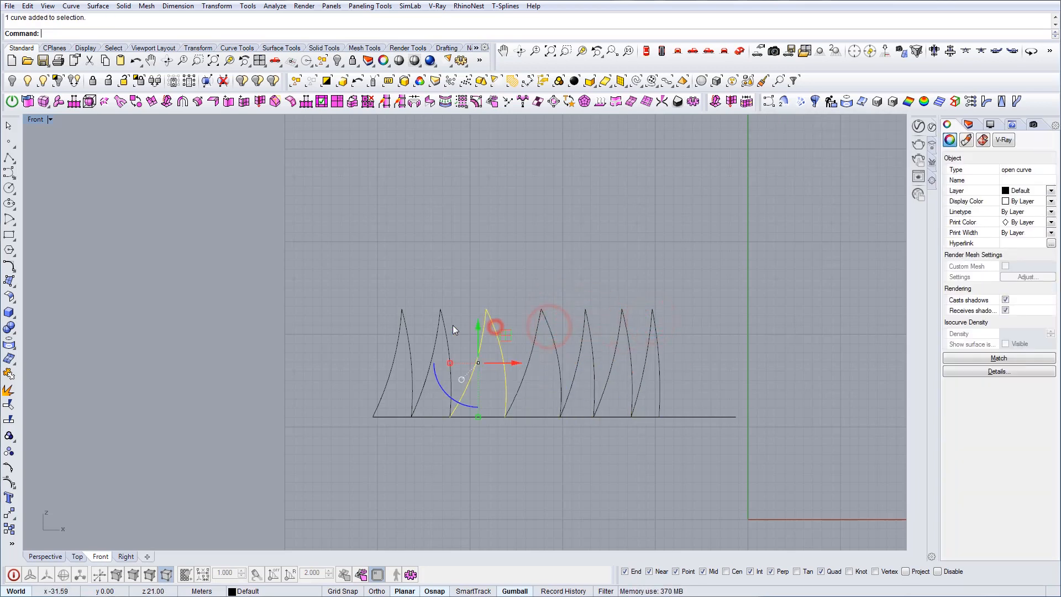
{"action": "left_click", "coordinate": [446, 325]}
{"action": "left_click", "coordinate": [400, 331]}
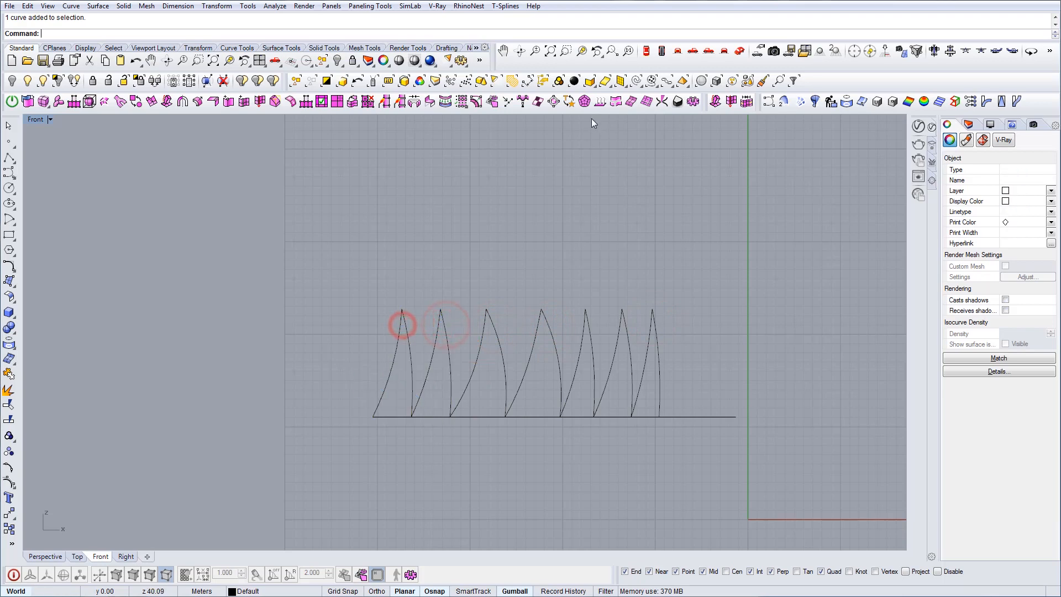
Step: Select all fold curves and the baseline in the Perspective view and set the construction plane to World Top
{"action": "left_click", "coordinate": [742, 50]}
{"action": "right_click_drag", "start_coordinate": [436, 344], "coordinate": [467, 355]}
{"action": "scroll", "coordinate": [465, 356], "scroll_direction": "down", "scroll_amount": 8}
{"action": "left_click_drag", "start_coordinate": [373, 283], "coordinate": [625, 437]}
{"action": "left_click", "coordinate": [55, 48]}
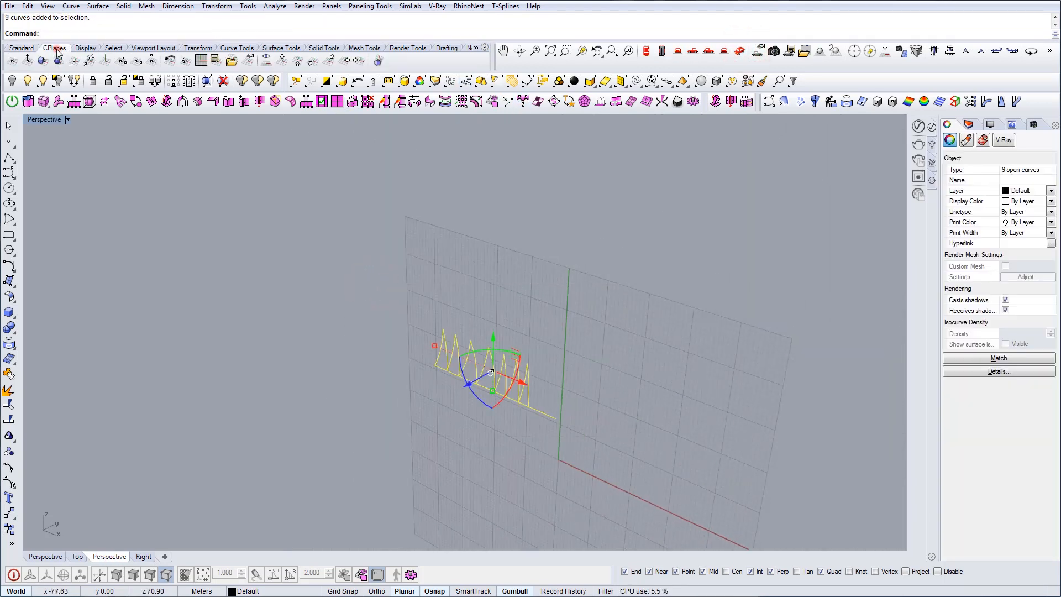
{"action": "right_click_drag", "start_coordinate": [499, 259], "coordinate": [515, 364]}
Step: Move the selected curves from the baseline's left end to the origin at 0,0,0
{"action": "type", "text": "m"}
{"action": "key", "text": "Return"}
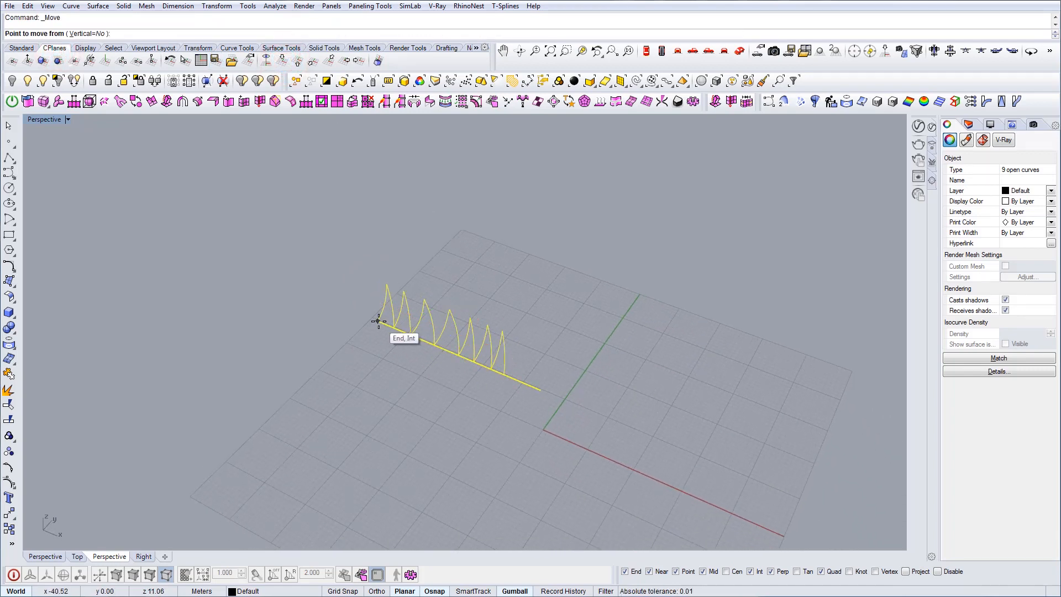
{"action": "left_click", "coordinate": [378, 321]}
{"action": "type", "text": "0,0,0"}
{"action": "key", "text": "Return"}
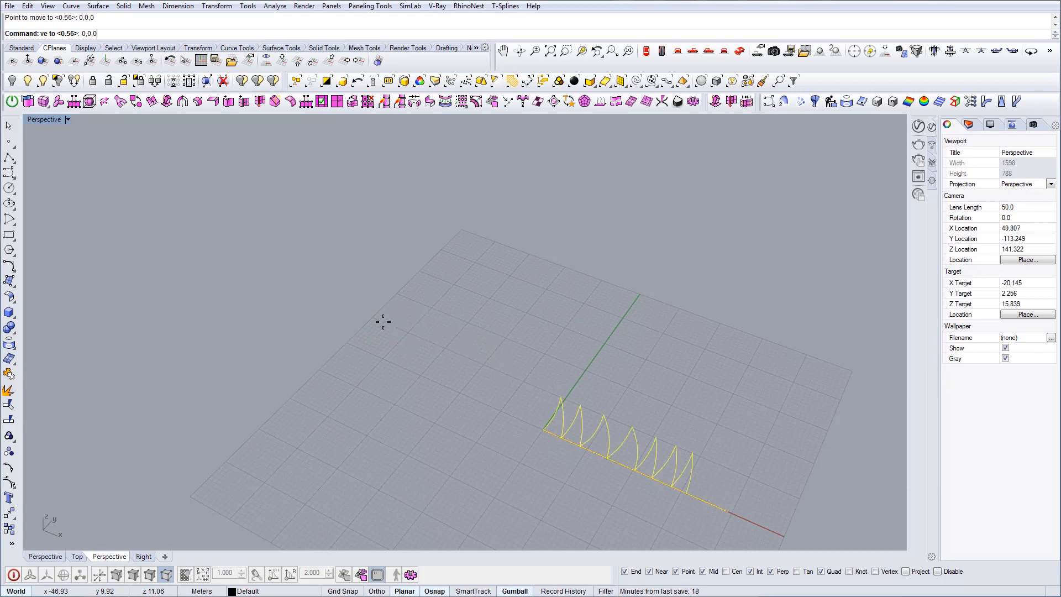
Step: Delete the straight baseline beneath the fold profiles
{"action": "right_click_drag", "start_coordinate": [759, 442], "coordinate": [500, 360]}
{"action": "key", "text": "Escape"}
{"action": "key", "text": "Delete"}
{"action": "scroll", "coordinate": [473, 377], "scroll_direction": "up", "scroll_amount": 5}
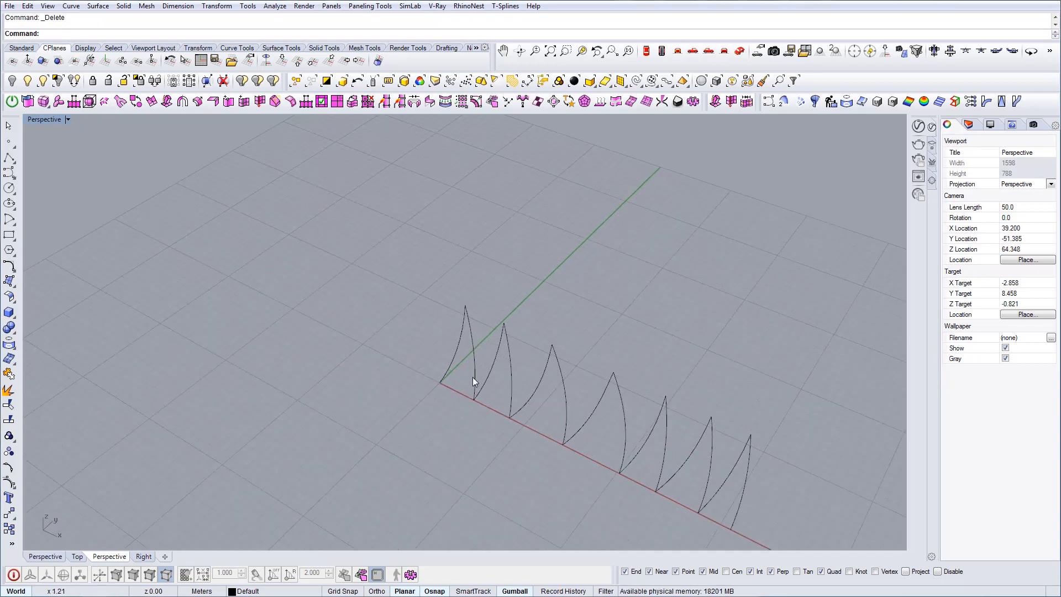
Step: Extrude all the fold profiles horizontally along the Y axis into long pleated surfaces
{"action": "scroll", "coordinate": [438, 295], "scroll_direction": "down", "scroll_amount": 5}
{"action": "left_click_drag", "start_coordinate": [577, 281], "coordinate": [324, 386]}
{"action": "right_click_drag", "start_coordinate": [578, 380], "coordinate": [452, 360]}
{"action": "left_click_drag", "start_coordinate": [449, 352], "coordinate": [602, 333], "text": "ctrl"}
{"action": "key", "text": "Escape"}
Step: Switch the Perspective view to a shaded surface display and inspect the pleated surfaces from several sides
{"action": "mouse_move", "coordinate": [502, 388]}
{"action": "right_mouse_down"}
{"action": "mouse_move", "coordinate": [577, 360]}
{"action": "mouse_move", "coordinate": [703, 361]}
{"action": "mouse_move", "coordinate": [383, 393]}
{"action": "mouse_move", "coordinate": [495, 417]}
{"action": "right_mouse_up"}
{"action": "type", "text": "rd"}
{"action": "key", "text": "Return"}
{"action": "scroll", "coordinate": [381, 393], "scroll_direction": "up", "scroll_amount": 6}
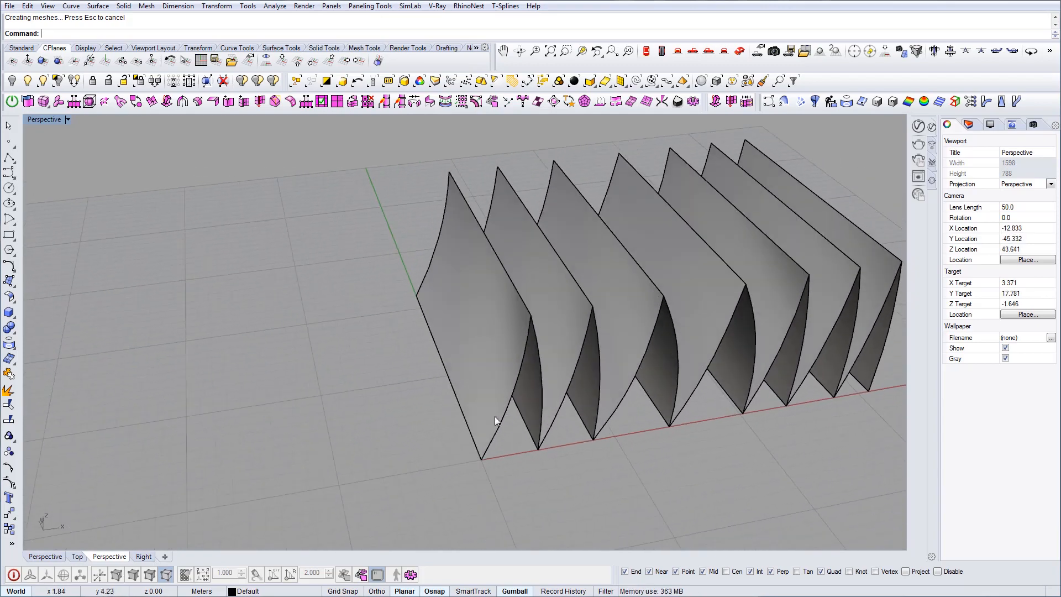
{"action": "right_click_drag", "start_coordinate": [507, 376], "coordinate": [560, 383]}
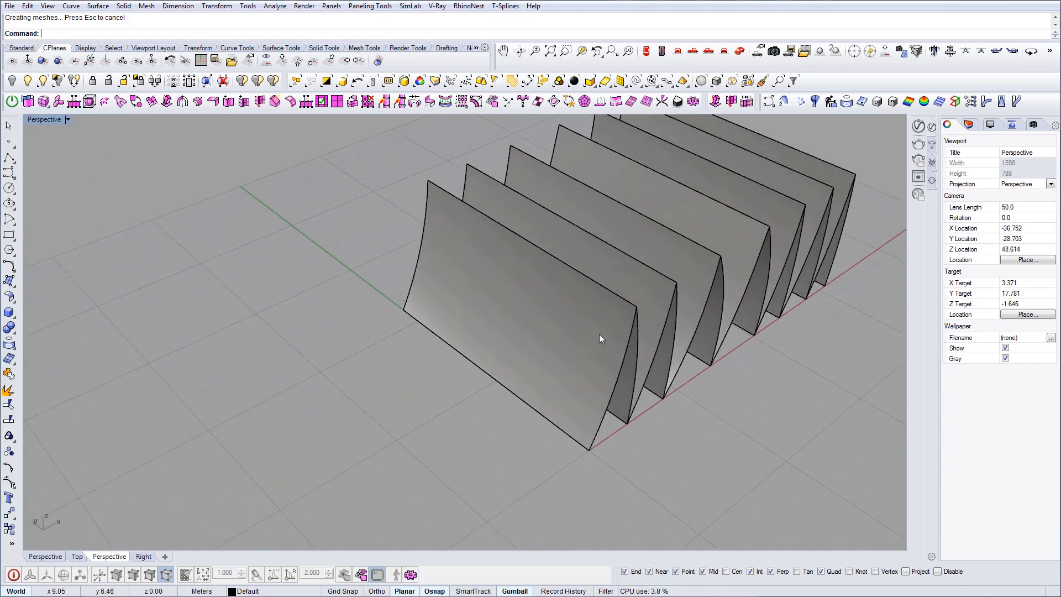
{"action": "right_click_drag", "start_coordinate": [600, 335], "coordinate": [540, 346]}
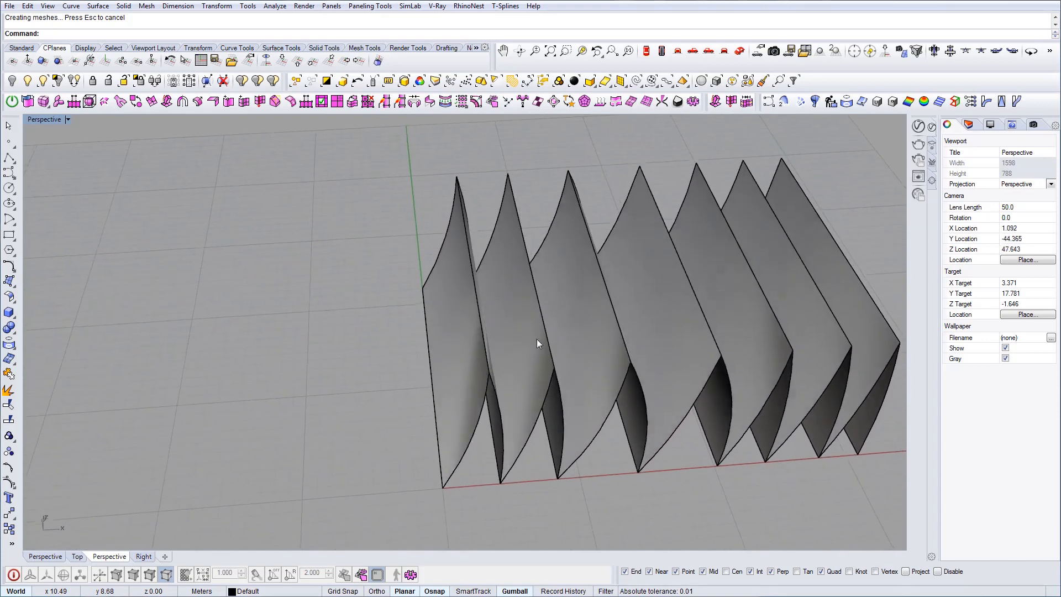
Step: In the Top view, draw a straight line across all folds just inside their back edge, extending past both ends
{"action": "left_click", "coordinate": [646, 51]}
{"action": "scroll", "coordinate": [490, 301], "scroll_direction": "down", "scroll_amount": 4}
{"action": "right_click_drag", "start_coordinate": [491, 307], "coordinate": [443, 295]}
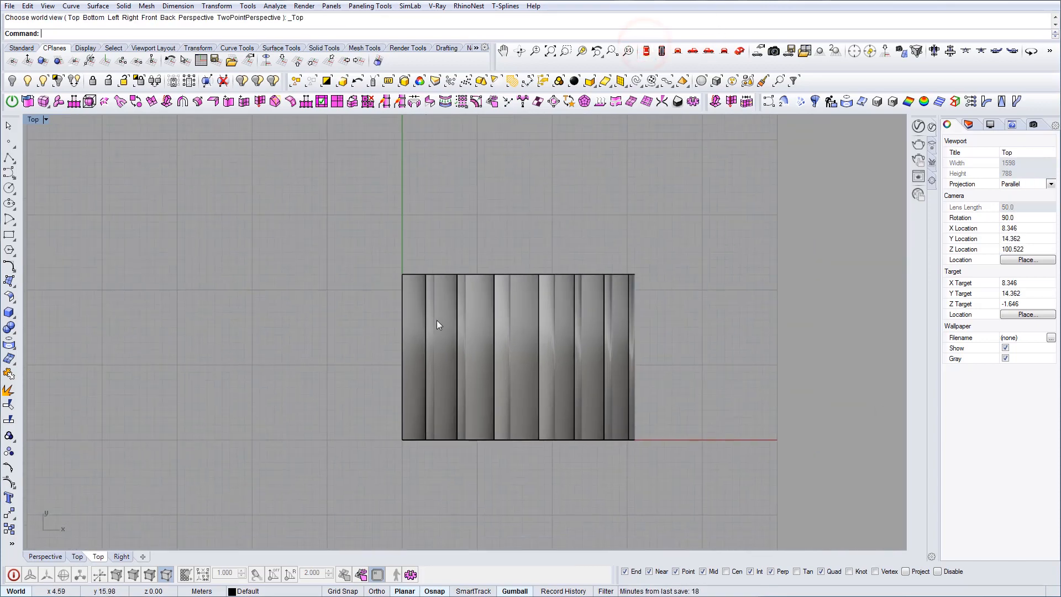
{"action": "type", "text": "l"}
{"action": "key", "text": "Return"}
{"action": "scroll", "coordinate": [387, 279], "scroll_direction": "up", "scroll_amount": 3}
{"action": "left_click", "coordinate": [393, 272]}
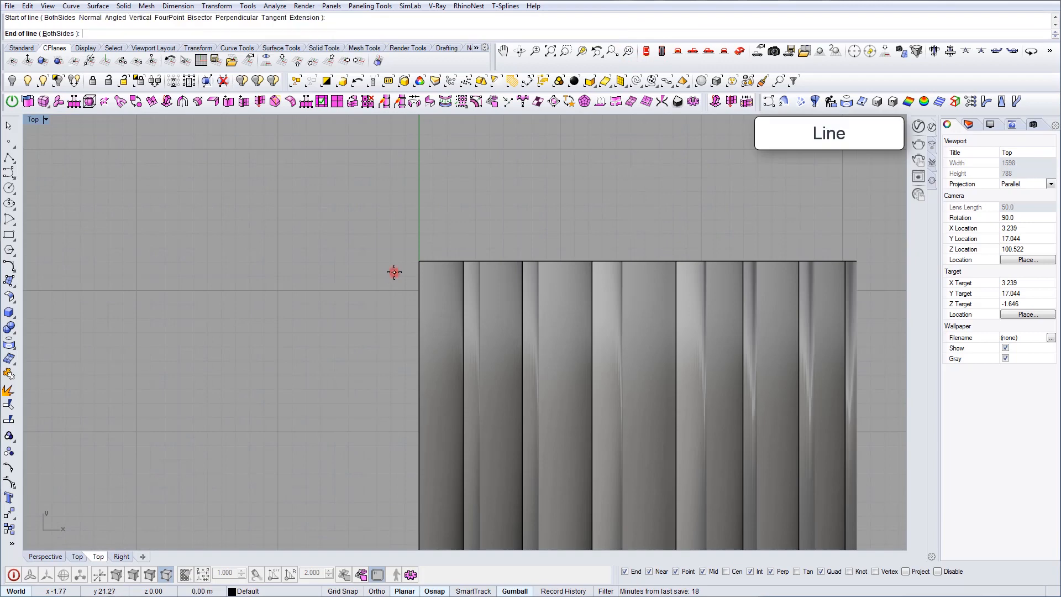
{"action": "scroll", "coordinate": [393, 273], "scroll_direction": "down", "scroll_amount": 2}
{"action": "left_click", "coordinate": [748, 275]}
Step: Mirror the line about the folds' mid-depth axis, keeping the original, to get a matching line near the front edge
{"action": "right_click_drag", "start_coordinate": [746, 275], "coordinate": [742, 253]}
{"action": "left_click", "coordinate": [742, 253]}
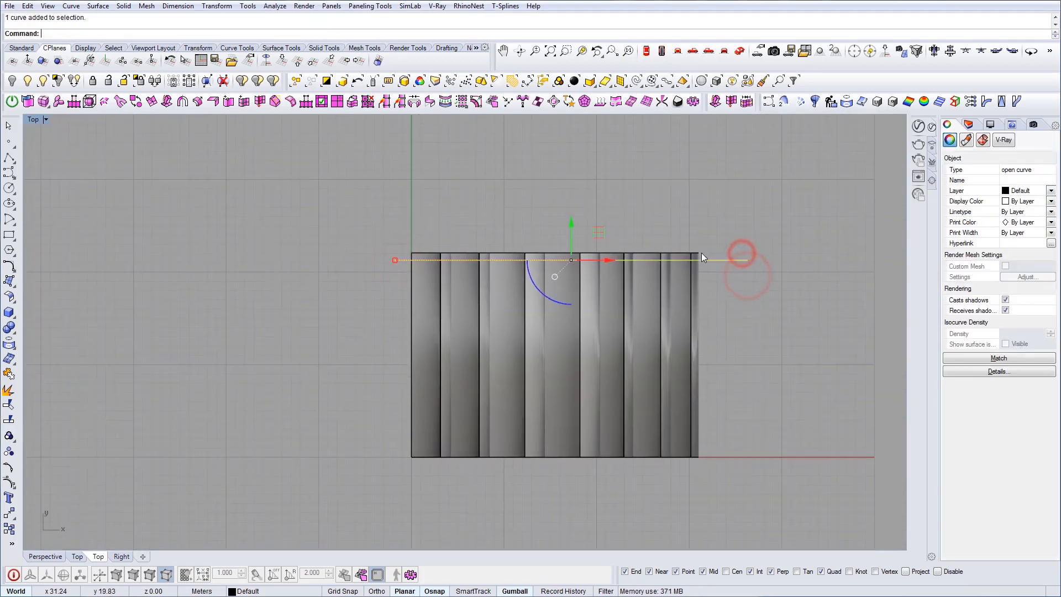
{"action": "left_click", "coordinate": [411, 338]}
{"action": "left_click", "coordinate": [317, 334]}
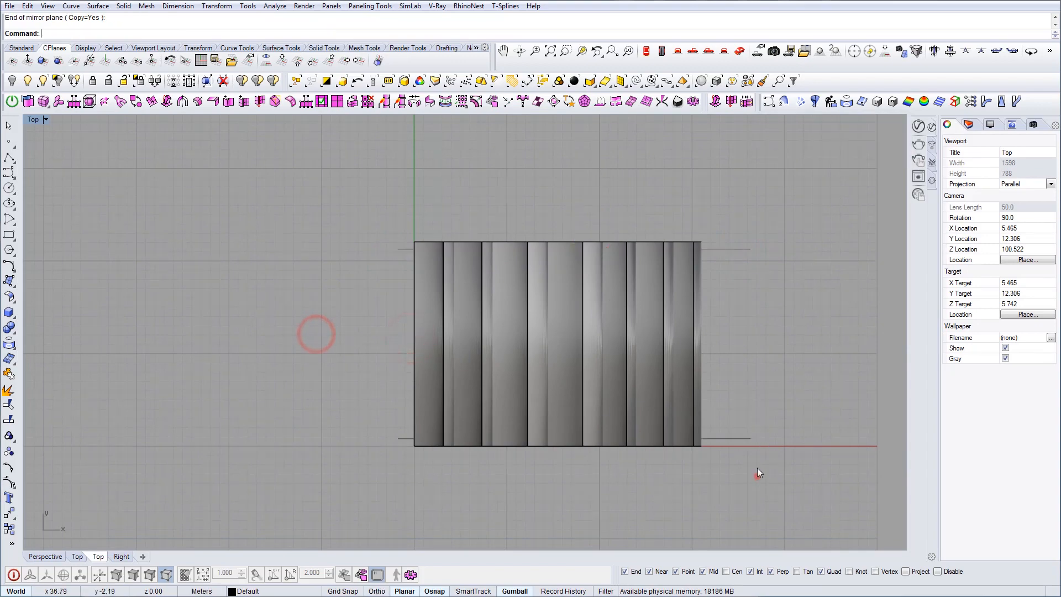
Step: In the Perspective view, extrude both lines vertically above and below ground into planes that cut through all folds
{"action": "left_click_drag", "start_coordinate": [757, 473], "coordinate": [731, 232]}
{"action": "left_click", "coordinate": [739, 51]}
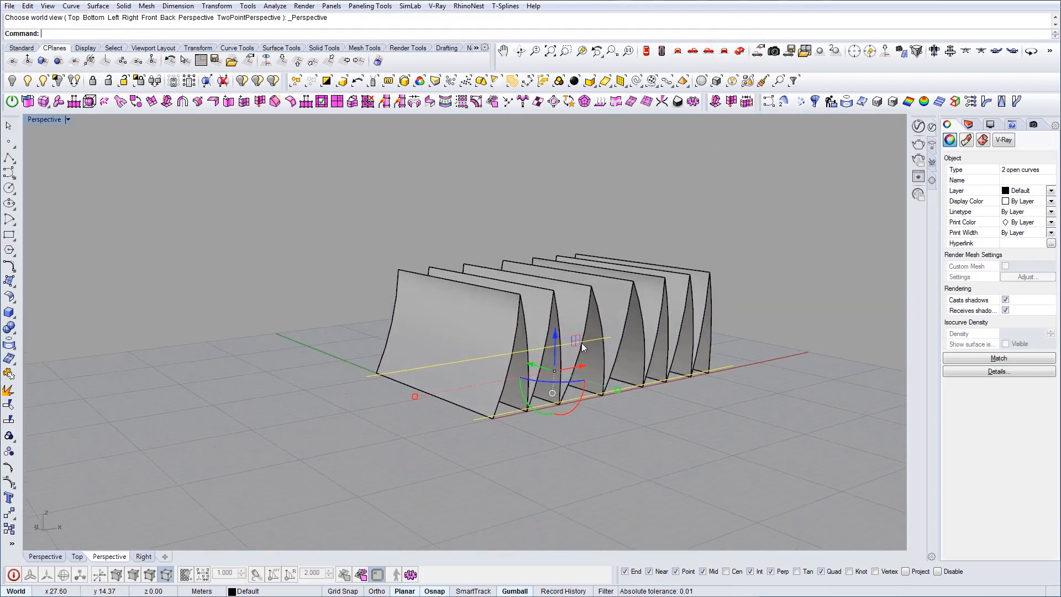
{"action": "left_click_drag", "start_coordinate": [555, 335], "coordinate": [552, 171]}
{"action": "key", "text": "Escape"}
{"action": "right_click_drag", "start_coordinate": [585, 240], "coordinate": [592, 274]}
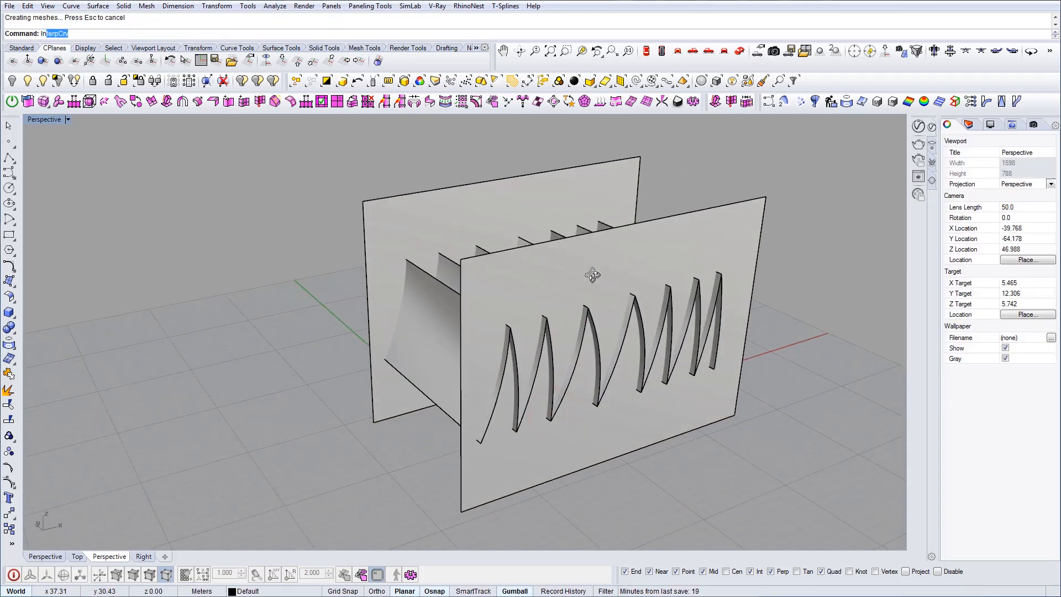
Step: Try to intersect the two vertical planes with the separate fold surfaces
{"action": "left_click", "coordinate": [512, 204]}
{"action": "left_click", "coordinate": [695, 237]}
{"action": "key", "text": "Return"}
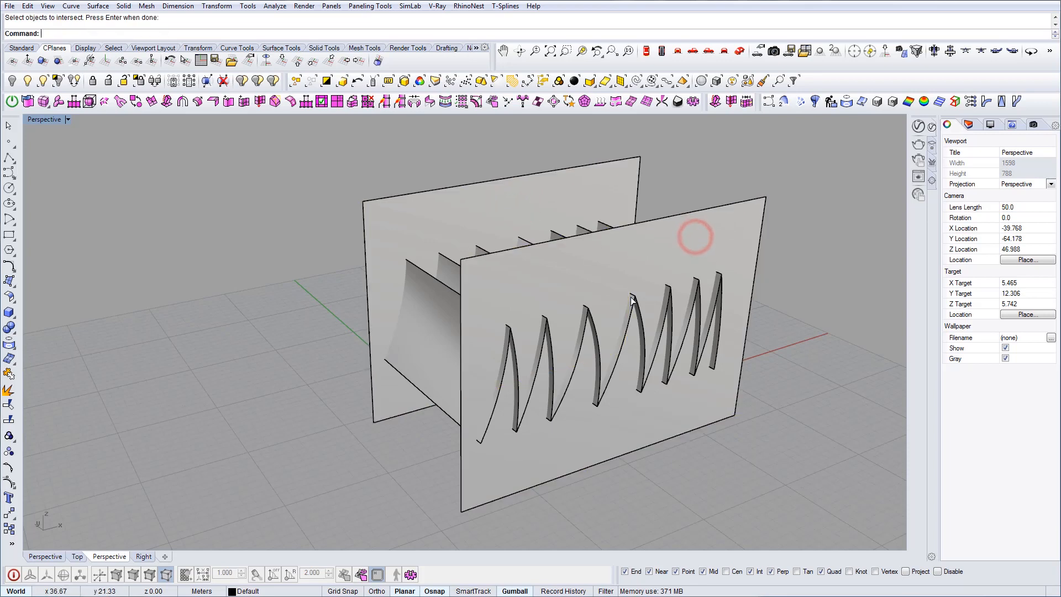
{"action": "left_click", "coordinate": [595, 330]}
{"action": "right_click_drag", "start_coordinate": [666, 343], "coordinate": [611, 366]}
Step: Select every curve with SelCrv and delete them, leaving only the surfaces
{"action": "type", "text": "SelC"}
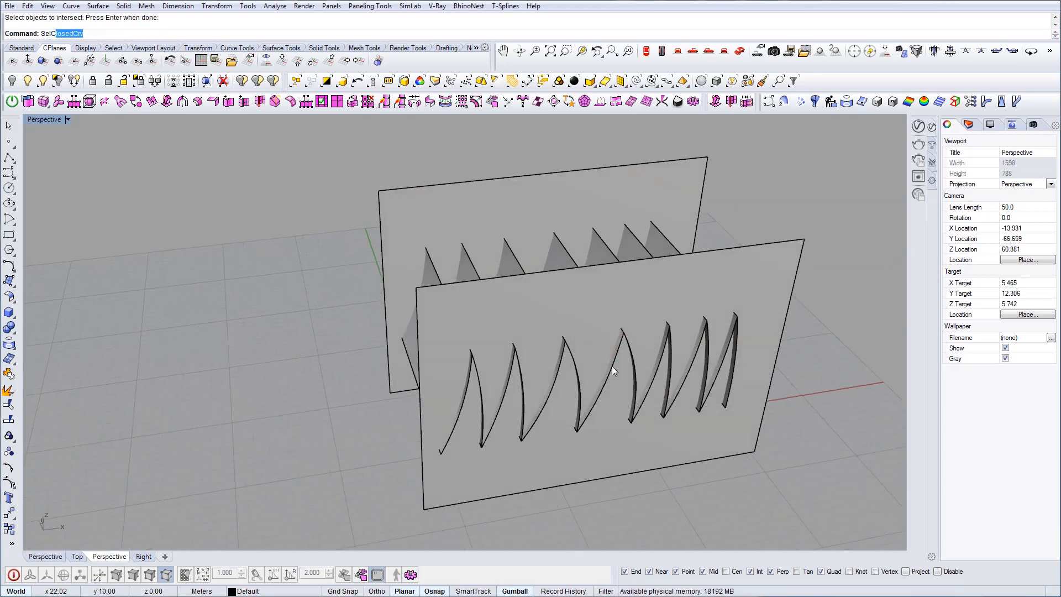
{"action": "type", "text": "rv"}
{"action": "key", "text": "Return"}
{"action": "key", "text": "Delete"}
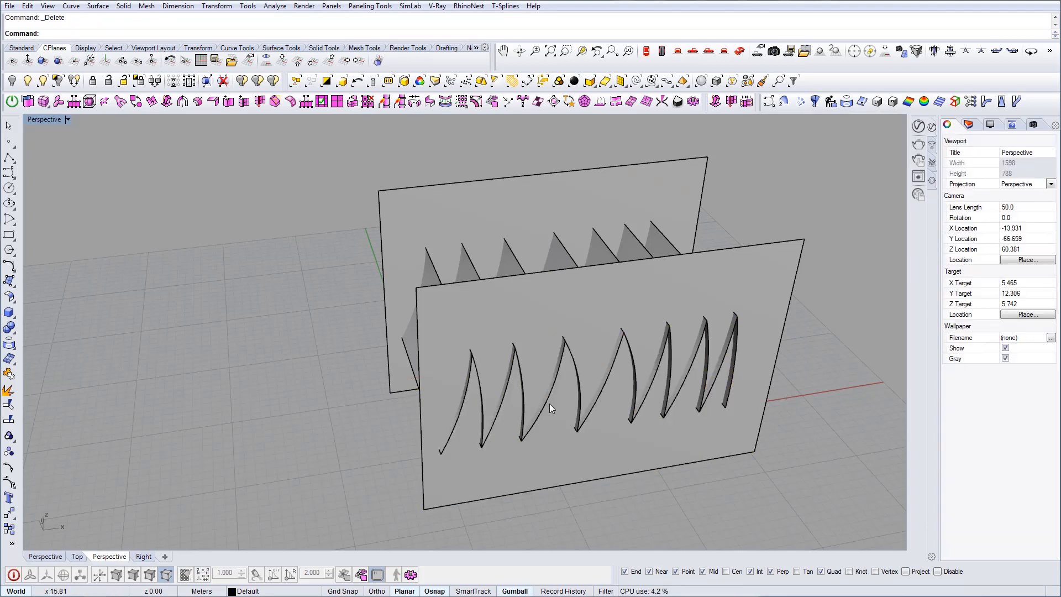
Step: Select all the fold surfaces without the two planes and join them together
{"action": "right_click_drag", "start_coordinate": [549, 403], "coordinate": [458, 282]}
{"action": "left_click_drag", "start_coordinate": [467, 274], "coordinate": [429, 443]}
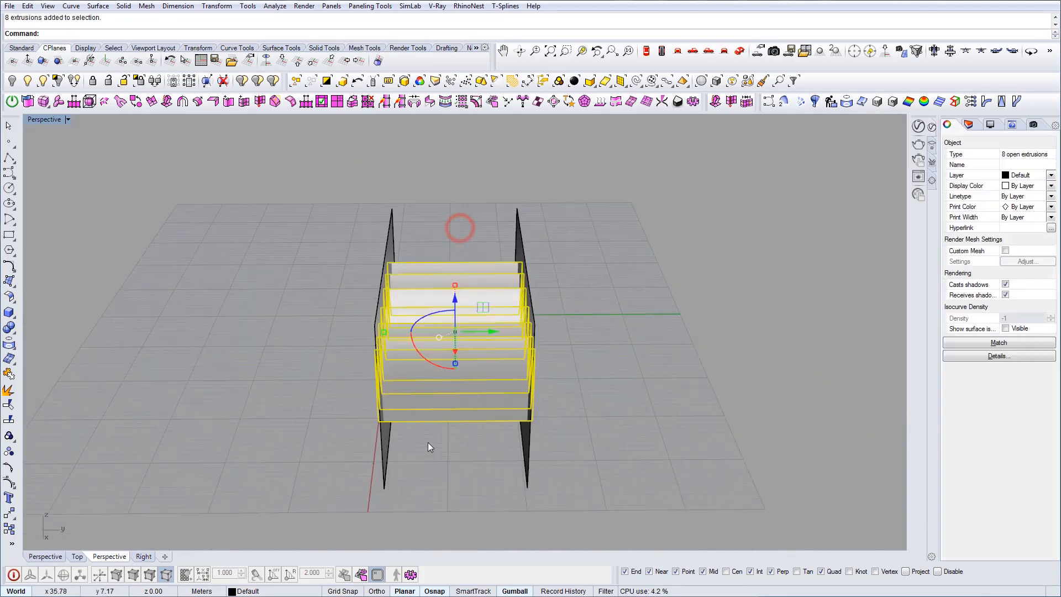
{"action": "type", "text": "Join"}
{"action": "key", "text": "Return"}
{"action": "key", "text": "Escape"}
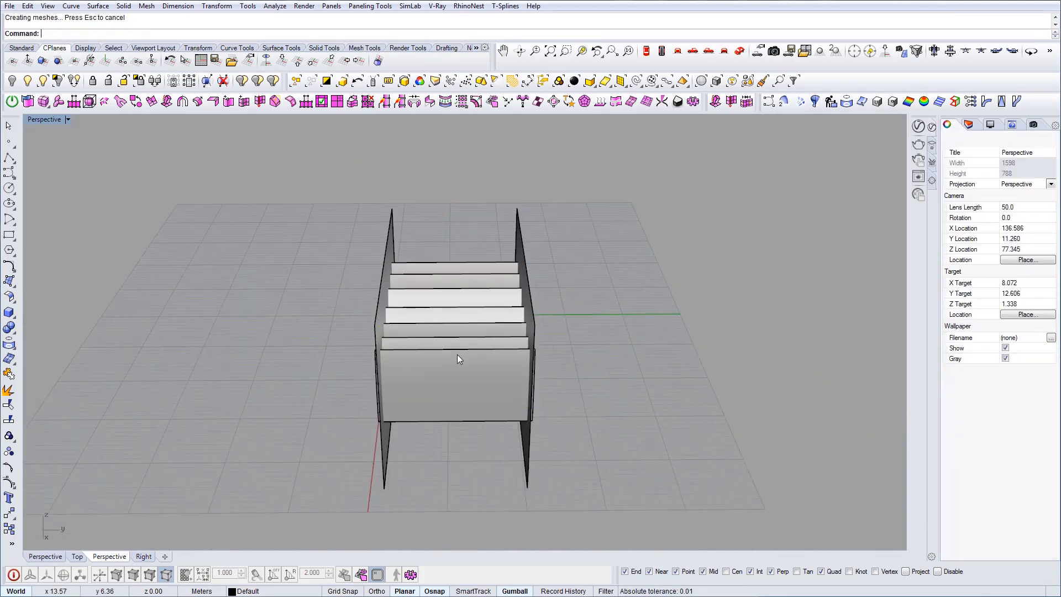
{"action": "left_click", "coordinate": [480, 350]}
{"action": "key", "text": "Escape"}
Step: Intersect the two vertical planes with the joined fold polysurface to create the intersection curves
{"action": "right_click_drag", "start_coordinate": [421, 365], "coordinate": [511, 315]}
{"action": "type", "text": "Intersect"}
{"action": "key", "text": "Return"}
{"action": "left_click", "coordinate": [534, 346]}
{"action": "left_click", "coordinate": [426, 283]}
{"action": "right_click_drag", "start_coordinate": [425, 284], "coordinate": [392, 279]}
{"action": "left_click", "coordinate": [444, 333]}
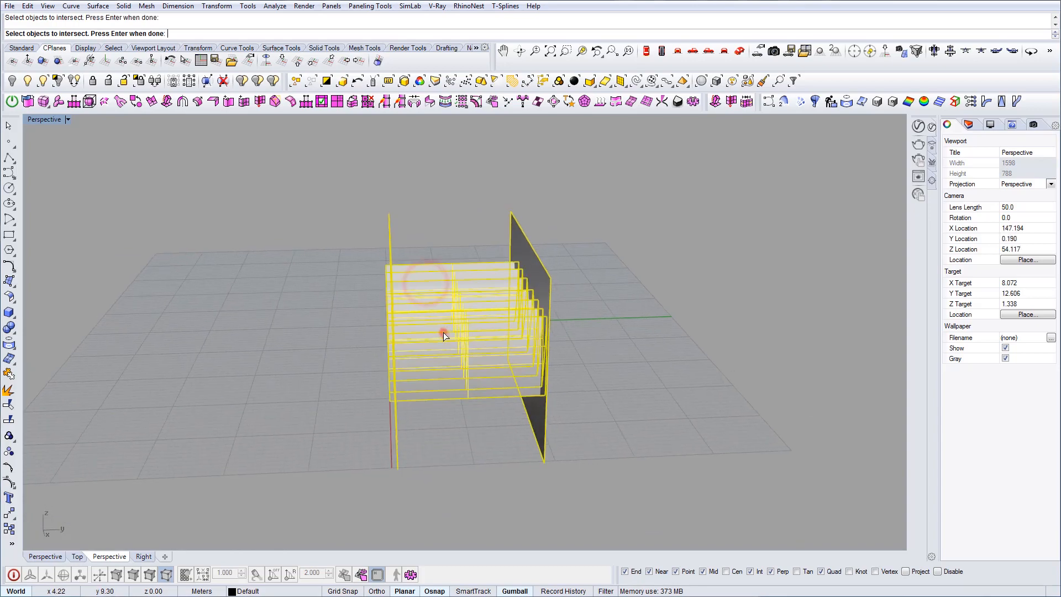
{"action": "key", "text": "Return"}
Step: Delete both vertical cutting planes, keeping the folds and their intersection curves
{"action": "right_click_drag", "start_coordinate": [443, 334], "coordinate": [564, 365]}
{"action": "scroll", "coordinate": [563, 365], "scroll_direction": "up", "scroll_amount": 6}
{"action": "left_click", "coordinate": [563, 414]}
{"action": "key", "text": "Delete"}
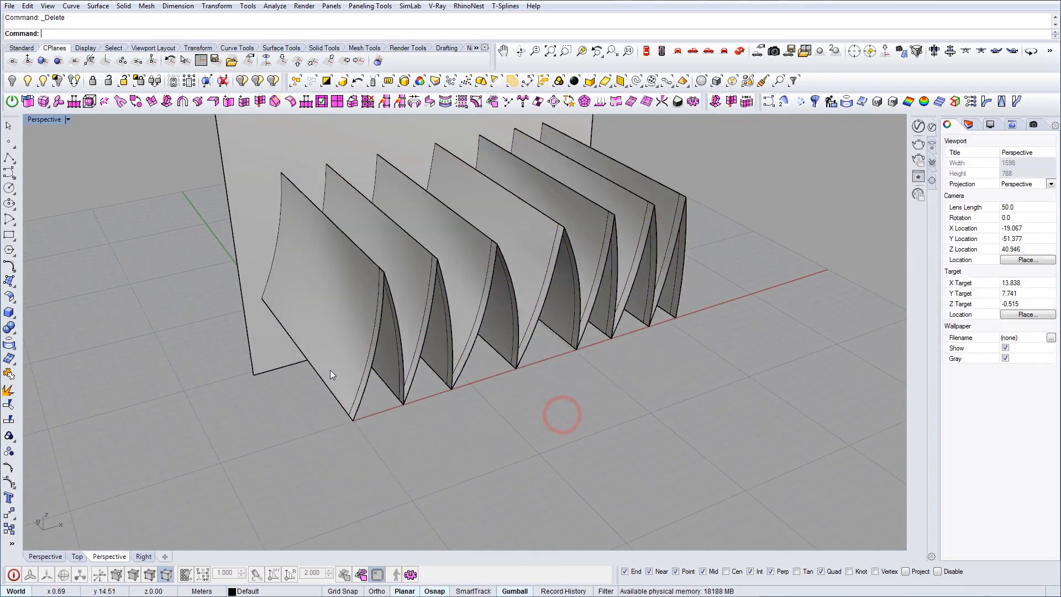
{"action": "right_click_drag", "start_coordinate": [330, 375], "coordinate": [457, 434]}
{"action": "left_click", "coordinate": [257, 211]}
{"action": "key", "text": "Delete"}
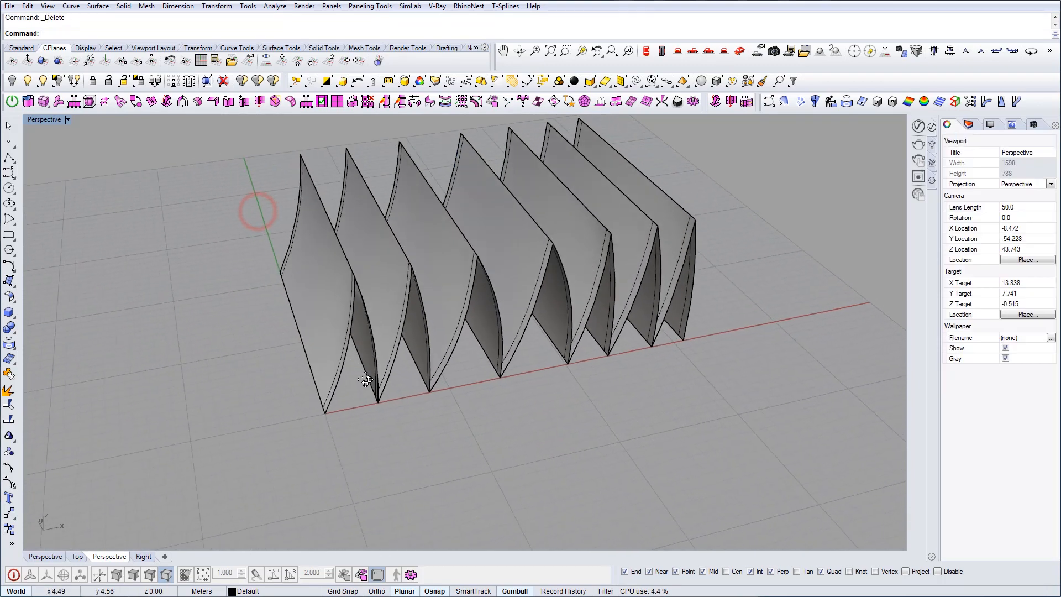
Step: Draw a line on the ground along the front base of the folds, starting at the first fold's corner and running past the last fold
{"action": "left_click", "coordinate": [363, 382]}
{"action": "scroll", "coordinate": [453, 399], "scroll_direction": "down", "scroll_amount": 3}
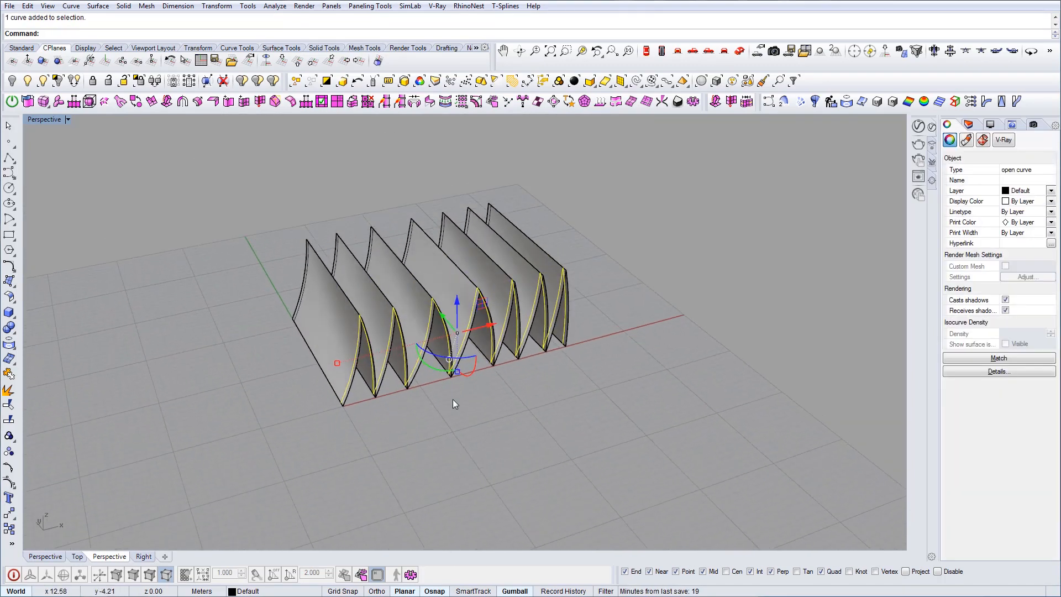
{"action": "type", "text": "line"}
{"action": "key", "text": "Return"}
{"action": "scroll", "coordinate": [330, 402], "scroll_direction": "up", "scroll_amount": 4}
{"action": "left_click", "coordinate": [336, 402]}
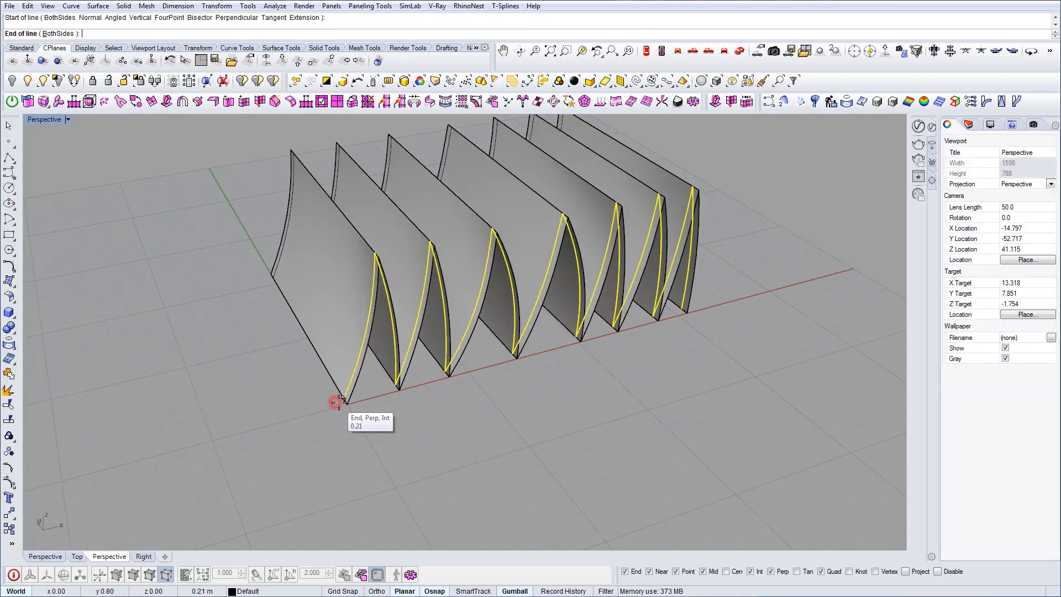
{"action": "scroll", "coordinate": [339, 403], "scroll_direction": "down", "scroll_amount": 5}
{"action": "left_click", "coordinate": [648, 319]}
{"action": "right_click", "coordinate": [619, 298]}
{"action": "key", "text": "Escape"}
Step: Move the ground line back along the X direction so it extends beyond both ends of the folds
{"action": "left_click_drag", "start_coordinate": [613, 283], "coordinate": [586, 354]}
{"action": "right_click_drag", "start_coordinate": [597, 332], "coordinate": [546, 371]}
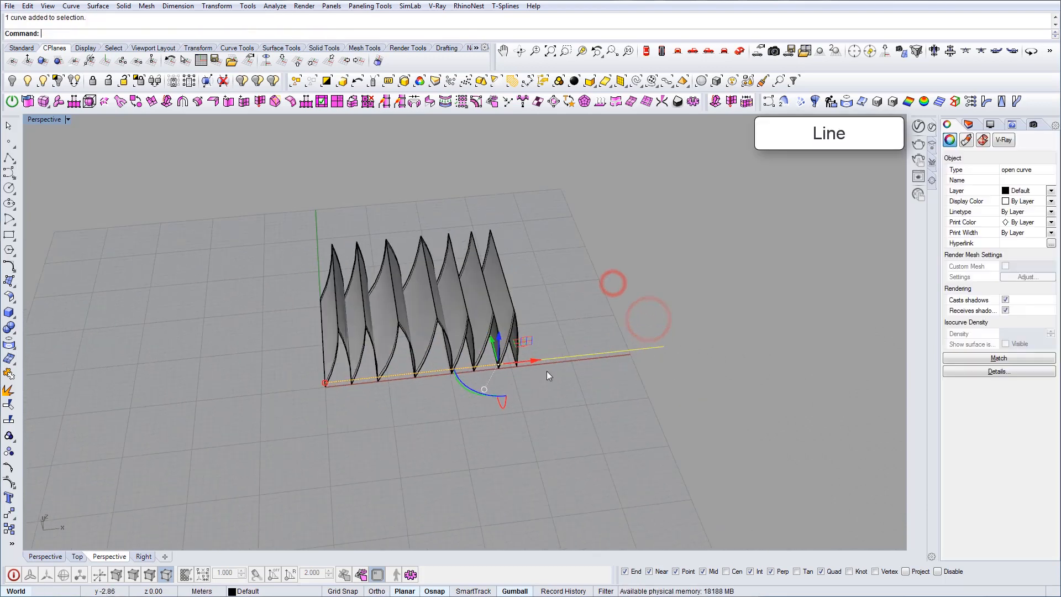
{"action": "left_click_drag", "start_coordinate": [533, 360], "coordinate": [482, 367]}
{"action": "right_click_drag", "start_coordinate": [343, 406], "coordinate": [347, 239]}
{"action": "key", "text": "Escape"}
Step: Extrude the two zigzag intersection curves straight down through the ground into wall surfaces
{"action": "left_click", "coordinate": [398, 353]}
{"action": "left_click", "coordinate": [251, 235], "text": "shift"}
{"action": "left_click", "coordinate": [285, 264]}
{"action": "scroll", "coordinate": [285, 265], "scroll_direction": "down", "scroll_amount": 6}
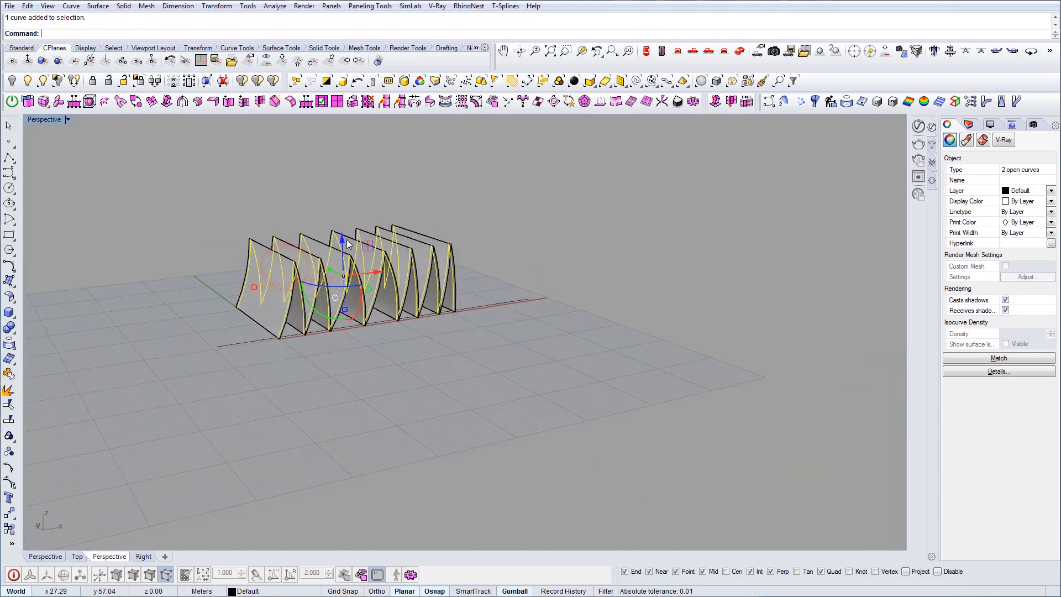
{"action": "left_click_drag", "start_coordinate": [342, 236], "coordinate": [350, 469], "text": "alt"}
{"action": "key", "text": "Escape"}
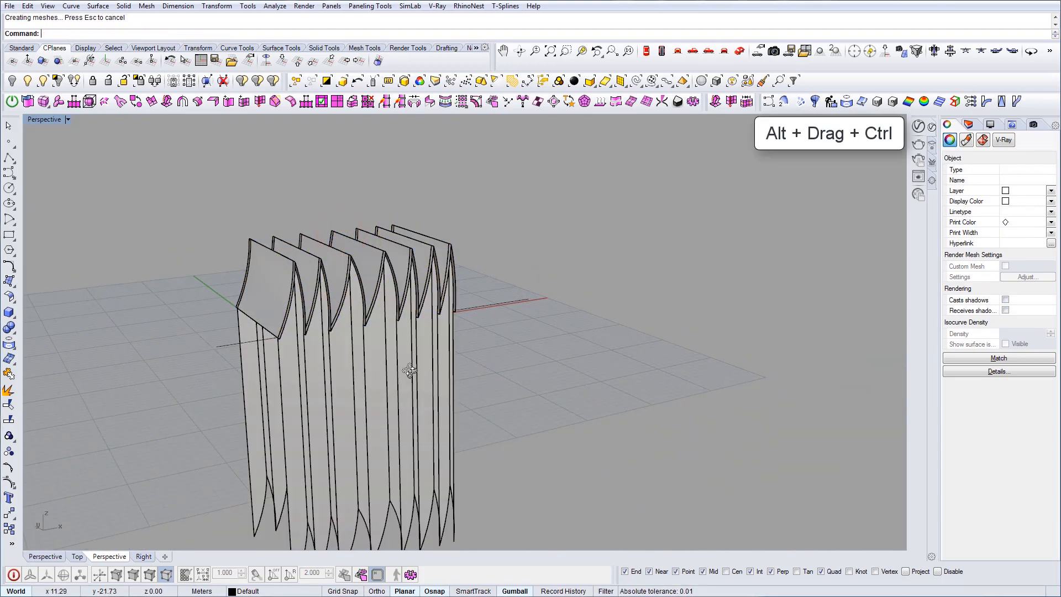
Step: Extrude the ground line horizontally along the Y direction into a plane that cuts through both walls
{"action": "right_click_drag", "start_coordinate": [407, 372], "coordinate": [476, 382]}
{"action": "left_click", "coordinate": [484, 293]}
{"action": "right_click_drag", "start_coordinate": [473, 306], "coordinate": [636, 353]}
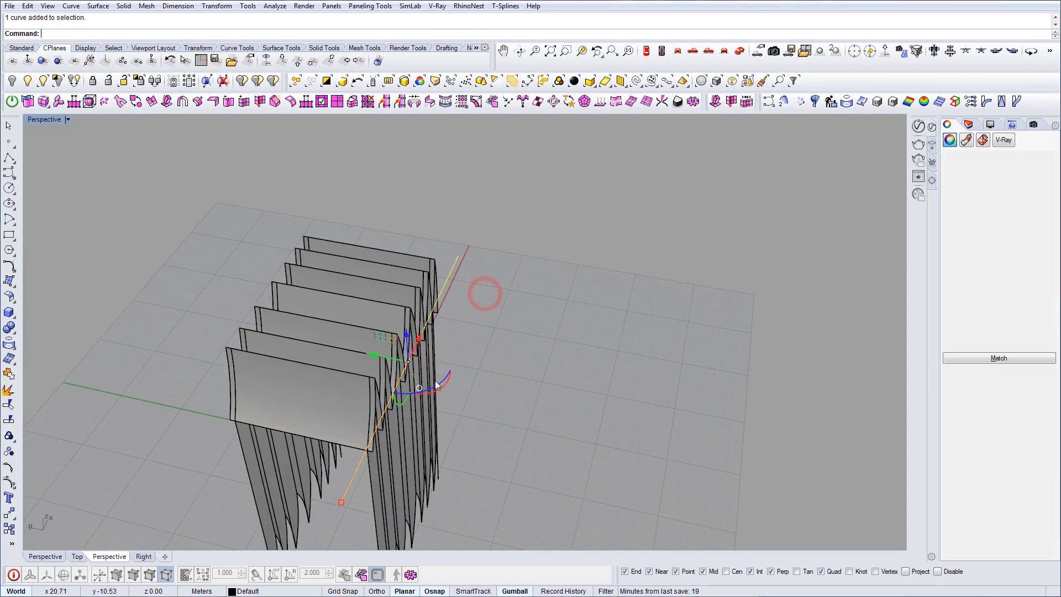
{"action": "left_click_drag", "start_coordinate": [371, 357], "coordinate": [119, 318]}
{"action": "key", "text": "Escape"}
Step: Split the extruded wall surfaces with the horizontal ground plane
{"action": "right_click_drag", "start_coordinate": [460, 390], "coordinate": [497, 254], "text": "shift"}
{"action": "type", "text": "S"}
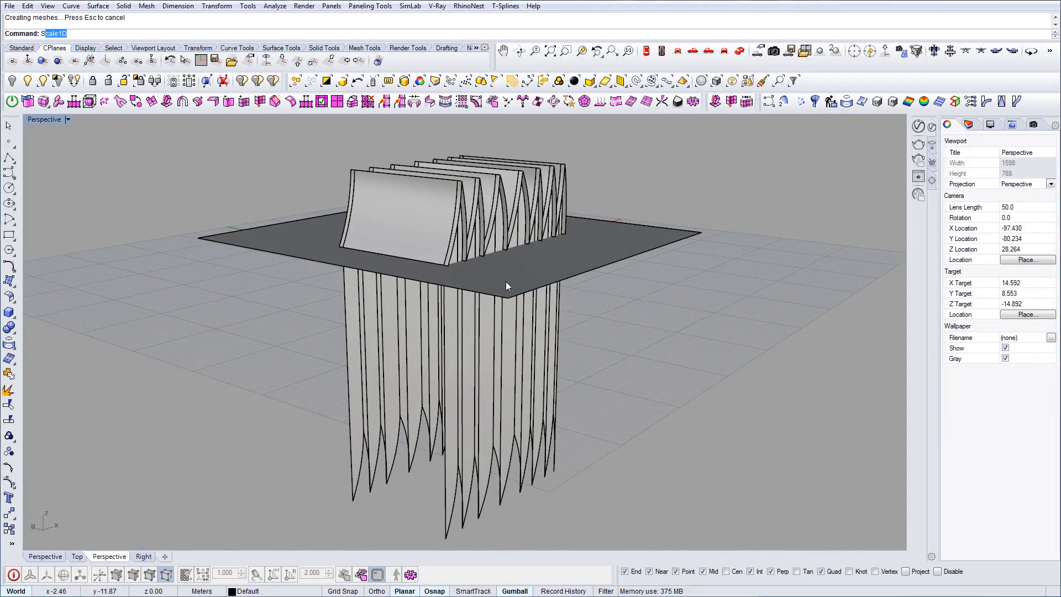
{"action": "type", "text": "plit"}
{"action": "key", "text": "Return"}
{"action": "left_click_drag", "start_coordinate": [623, 433], "coordinate": [317, 379]}
{"action": "right_click_drag", "start_coordinate": [423, 338], "coordinate": [408, 383]}
{"action": "key", "text": "Return"}
{"action": "left_click", "coordinate": [566, 270]}
{"action": "key", "text": "Return"}
Step: Delete the wall parts below the ground and the horizontal cutting plane
{"action": "right_click_drag", "start_coordinate": [544, 323], "coordinate": [550, 289]}
{"action": "left_click_drag", "start_coordinate": [675, 392], "coordinate": [265, 334]}
{"action": "key", "text": "Delete"}
{"action": "right_click_drag", "start_coordinate": [594, 282], "coordinate": [410, 337]}
{"action": "left_click", "coordinate": [683, 295]}
{"action": "key", "text": "Delete"}
Step: Try to merge the coplanar faces of the wall under the folds with MergeAllFaces
{"action": "scroll", "coordinate": [392, 273], "scroll_direction": "up", "scroll_amount": 7}
{"action": "scroll", "coordinate": [469, 258], "scroll_direction": "up", "scroll_amount": 5}
{"action": "left_click", "coordinate": [478, 267]}
{"action": "type", "text": "MergeAllFaces"}
{"action": "key", "text": "Return"}
Step: Thicken the fold polysurface into a solid with OffsetSrf at a distance of 0.2
{"action": "right_click_drag", "start_coordinate": [516, 312], "coordinate": [443, 312]}
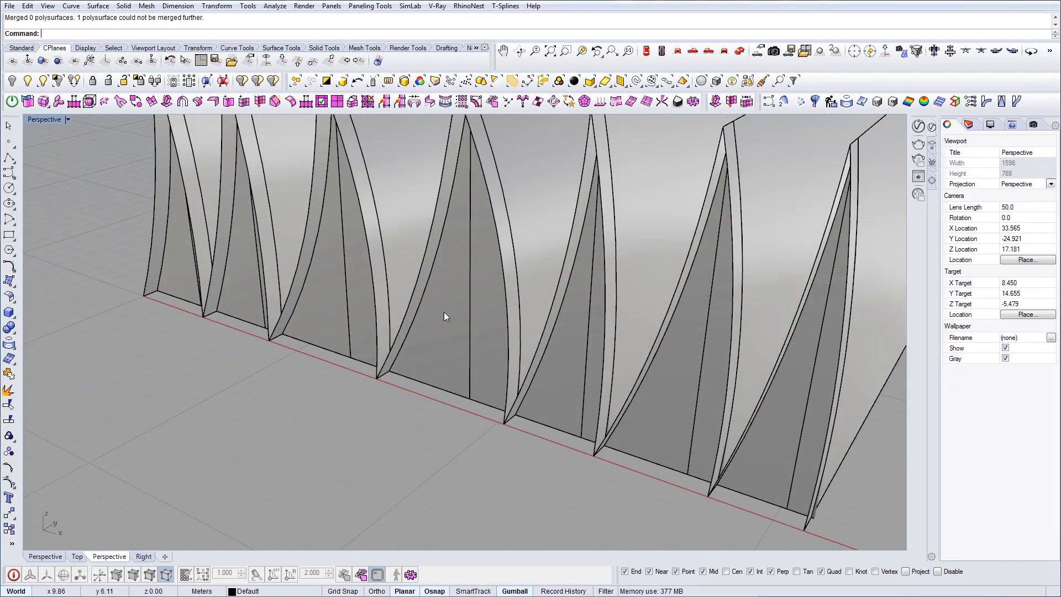
{"action": "scroll", "coordinate": [443, 311], "scroll_direction": "down", "scroll_amount": 6}
{"action": "right_click_drag", "start_coordinate": [512, 328], "coordinate": [171, 330]}
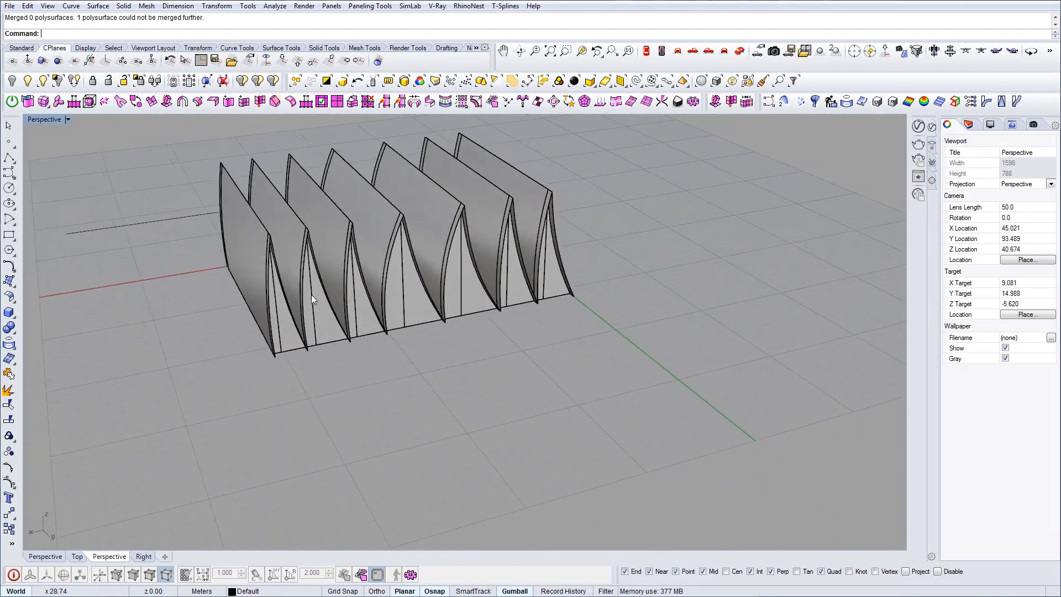
{"action": "right_click_drag", "start_coordinate": [311, 294], "coordinate": [610, 311]}
{"action": "left_click", "coordinate": [605, 308]}
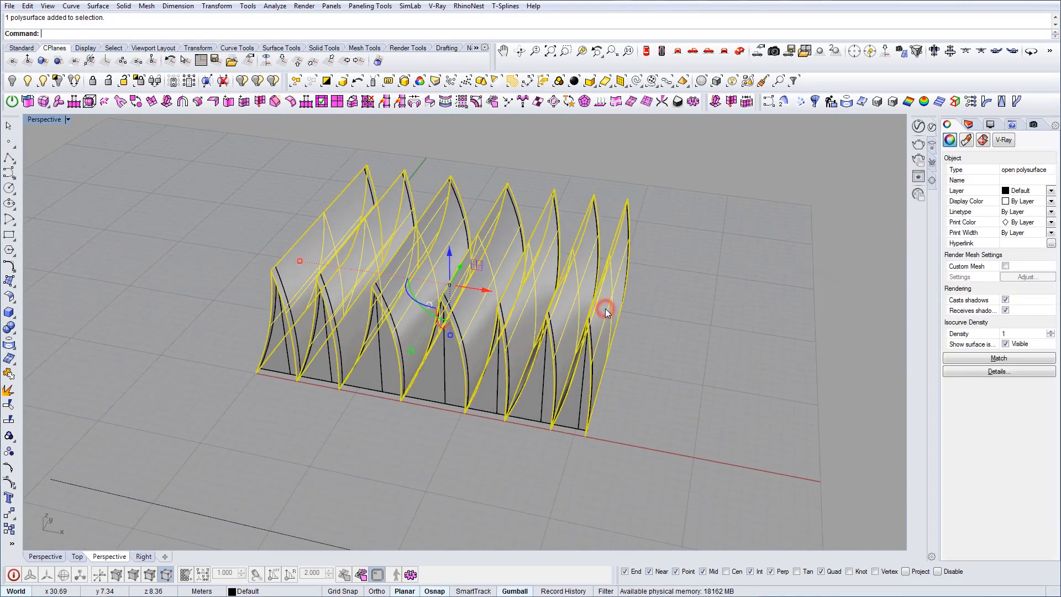
{"action": "type", "text": "OffsetSrf"}
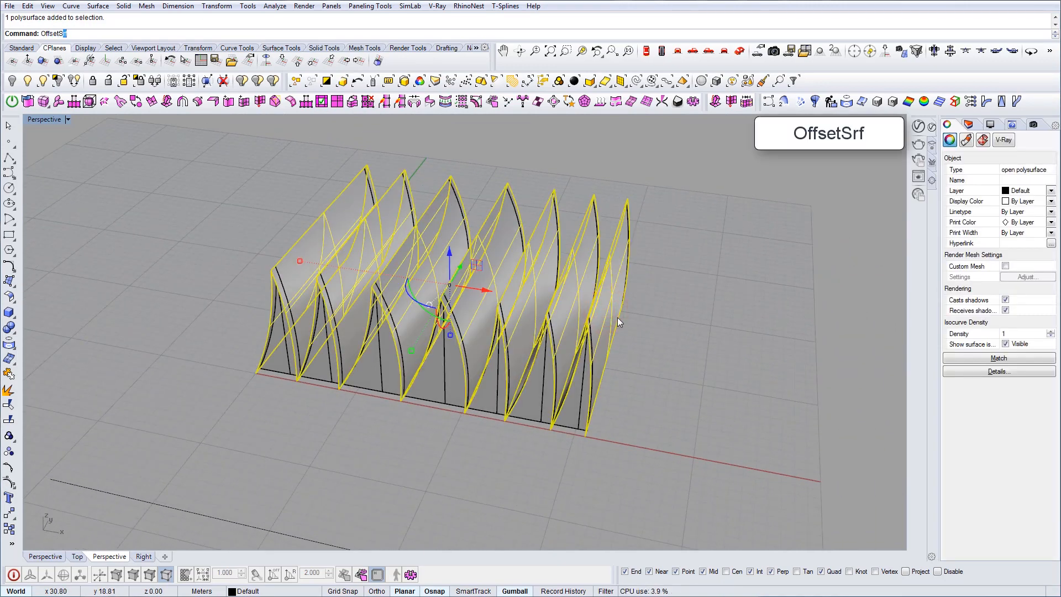
{"action": "key", "text": "Return"}
{"action": "right_click_drag", "start_coordinate": [618, 317], "coordinate": [540, 421]}
{"action": "scroll", "coordinate": [540, 422], "scroll_direction": "up", "scroll_amount": 10}
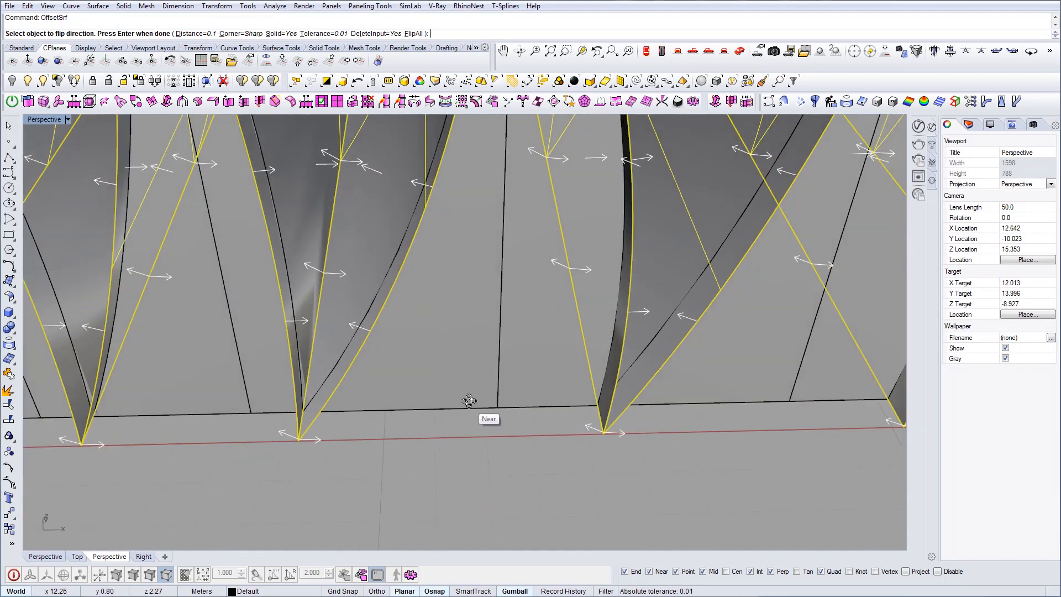
{"action": "right_click_drag", "start_coordinate": [469, 402], "coordinate": [453, 382]}
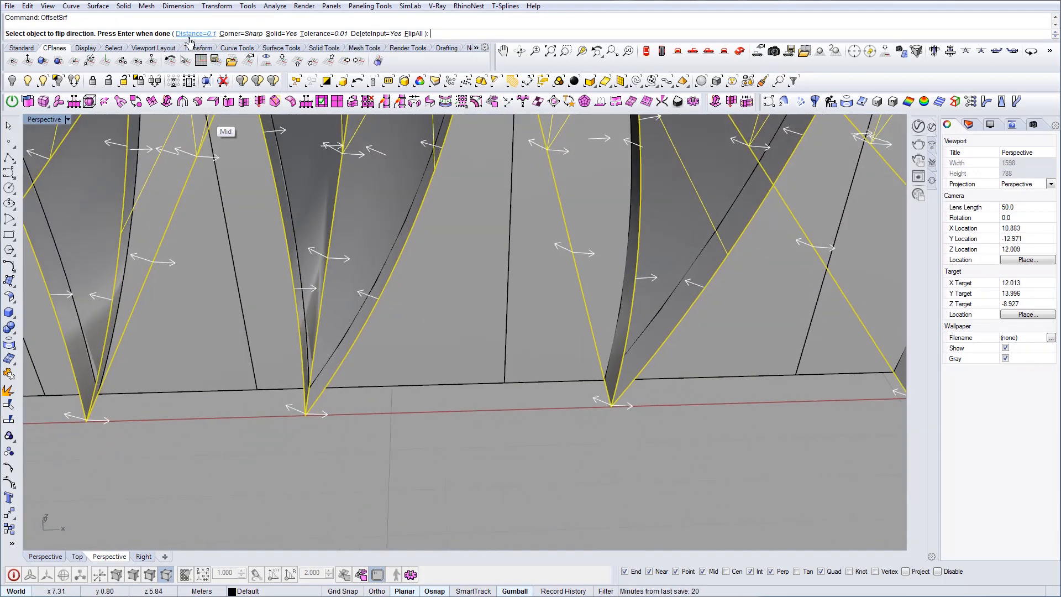
{"action": "left_click", "coordinate": [189, 34]}
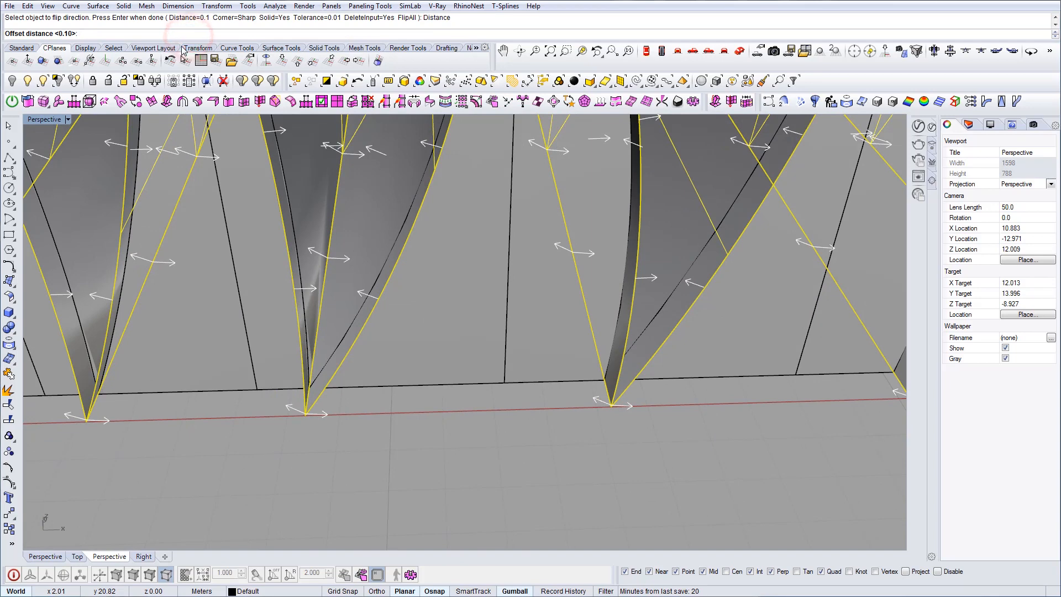
{"action": "type", "text": "0.2"}
{"action": "key", "text": "Return"}
{"action": "key", "text": "Return"}
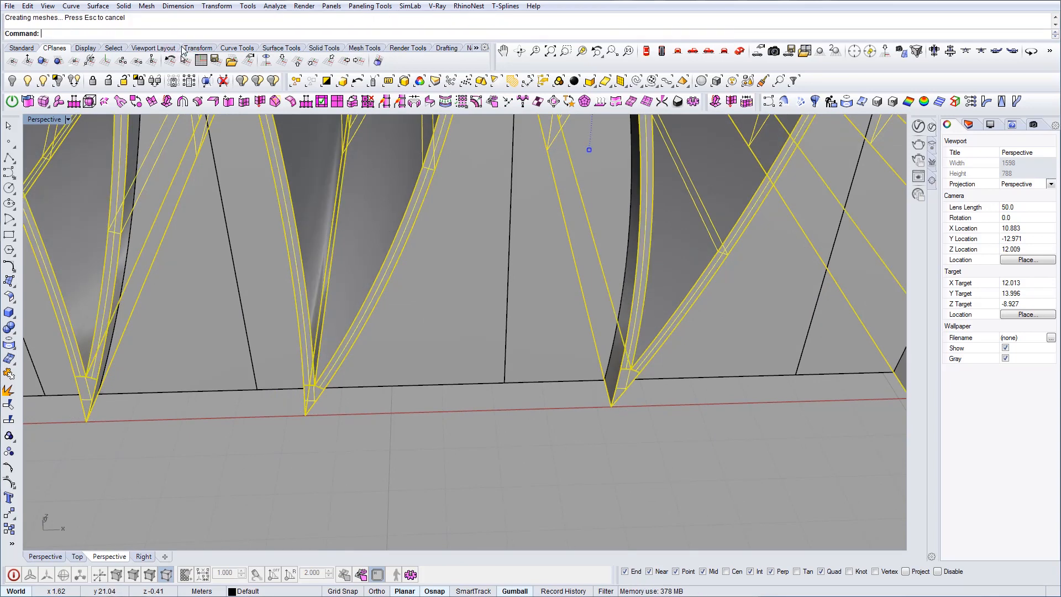
{"action": "key", "text": "Escape"}
Step: Examine the thickened folds and recessed walls from several angles and compare them with the cathedral reference photo
{"action": "scroll", "coordinate": [525, 359], "scroll_direction": "down", "scroll_amount": 10}
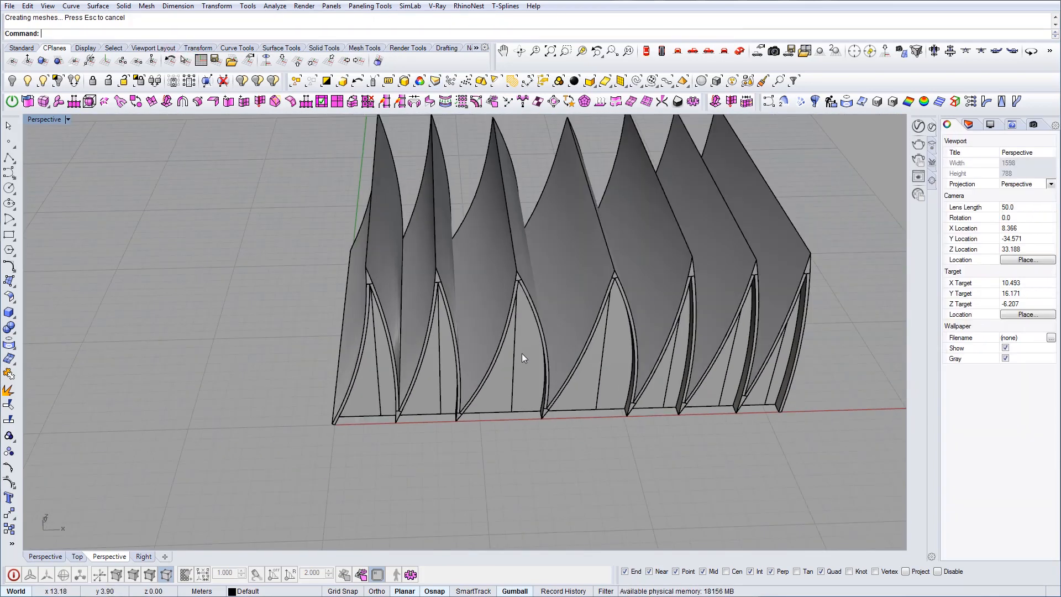
{"action": "right_click_drag", "start_coordinate": [522, 353], "coordinate": [321, 276]}
{"action": "scroll", "coordinate": [475, 236], "scroll_direction": "up", "scroll_amount": 5}
{"action": "scroll", "coordinate": [469, 245], "scroll_direction": "down", "scroll_amount": 5}
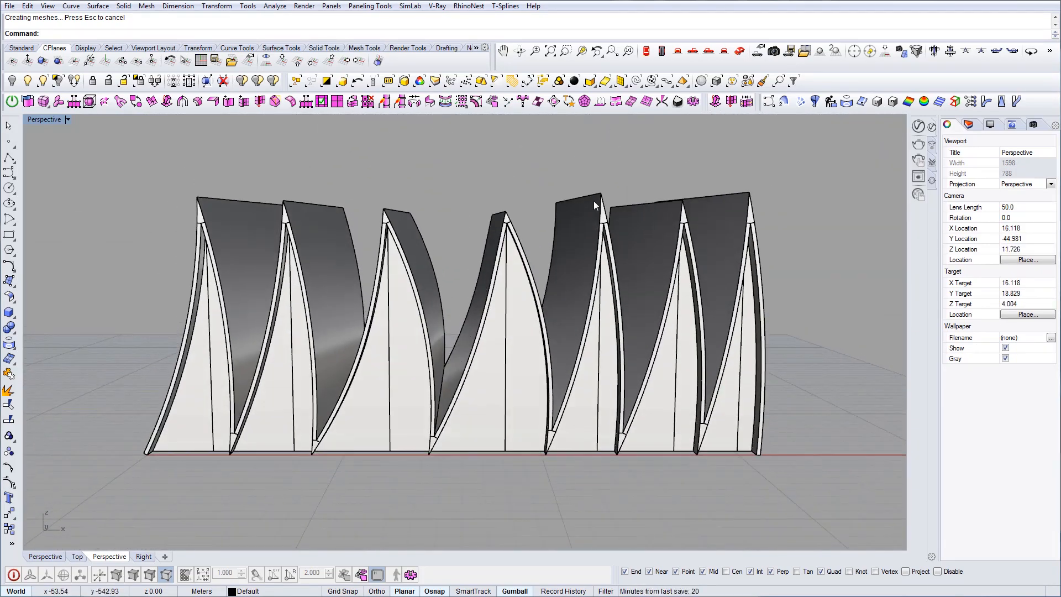
{"action": "right_click_drag", "start_coordinate": [572, 226], "coordinate": [625, 310]}
{"action": "scroll", "coordinate": [559, 238], "scroll_direction": "up", "scroll_amount": 4}
{"action": "scroll", "coordinate": [569, 236], "scroll_direction": "down", "scroll_amount": 7}
{"action": "key", "text": "alt+Tab"}
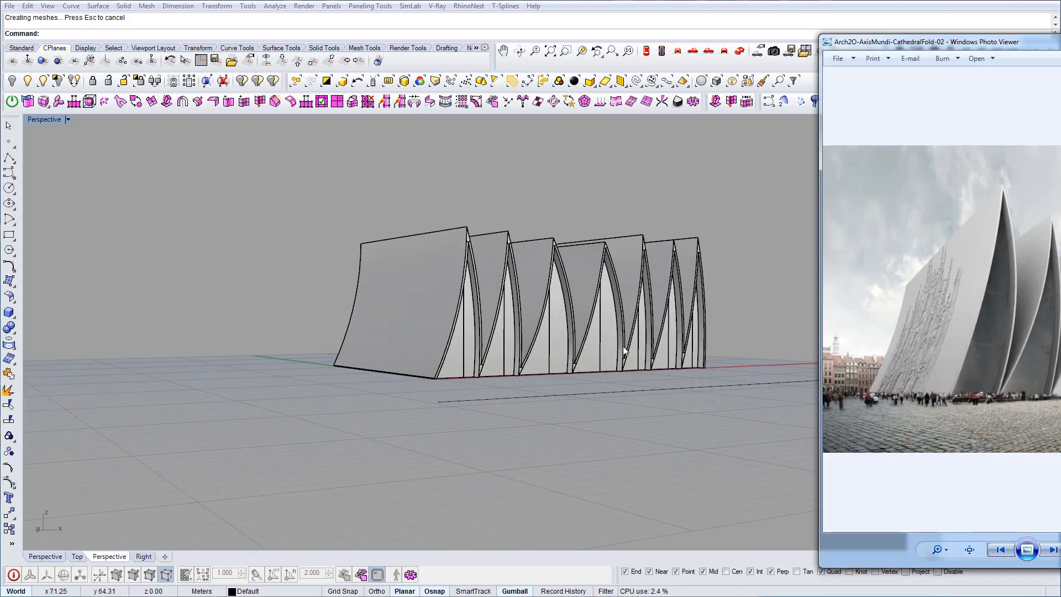
{"action": "left_click", "coordinate": [572, 596]}
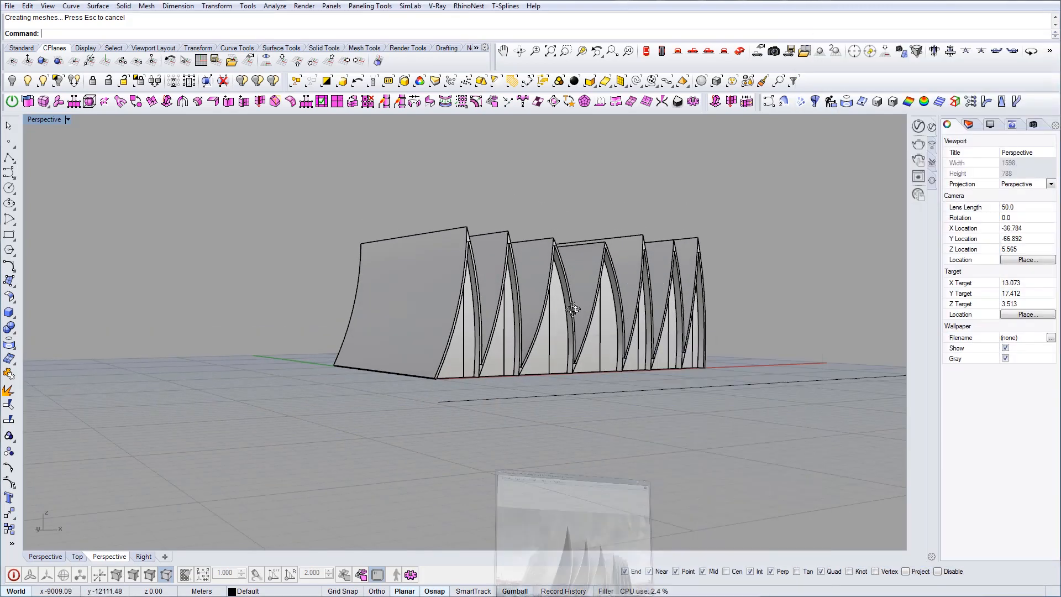
{"action": "right_click_drag", "start_coordinate": [575, 308], "coordinate": [522, 441]}
{"action": "scroll", "coordinate": [457, 424], "scroll_direction": "up", "scroll_amount": 4}
{"action": "left_click", "coordinate": [435, 435]}
{"action": "key", "text": "Escape"}
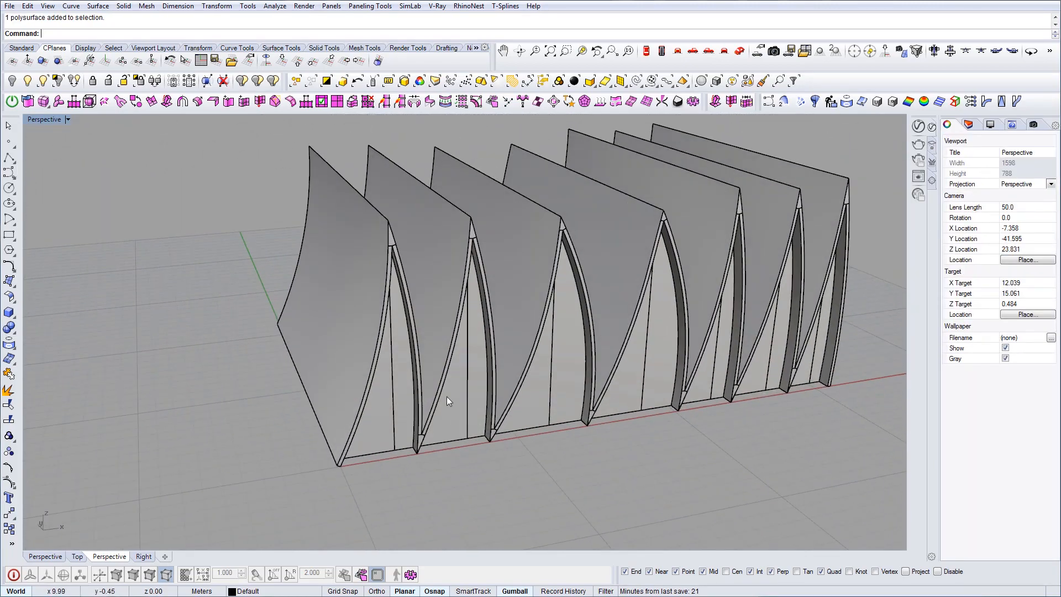
Step: Delete the leftover construction line lying beside the folds on the ground
{"action": "scroll", "coordinate": [484, 321], "scroll_direction": "down", "scroll_amount": 4}
{"action": "right_click_drag", "start_coordinate": [484, 321], "coordinate": [758, 339]}
{"action": "left_click", "coordinate": [757, 335]}
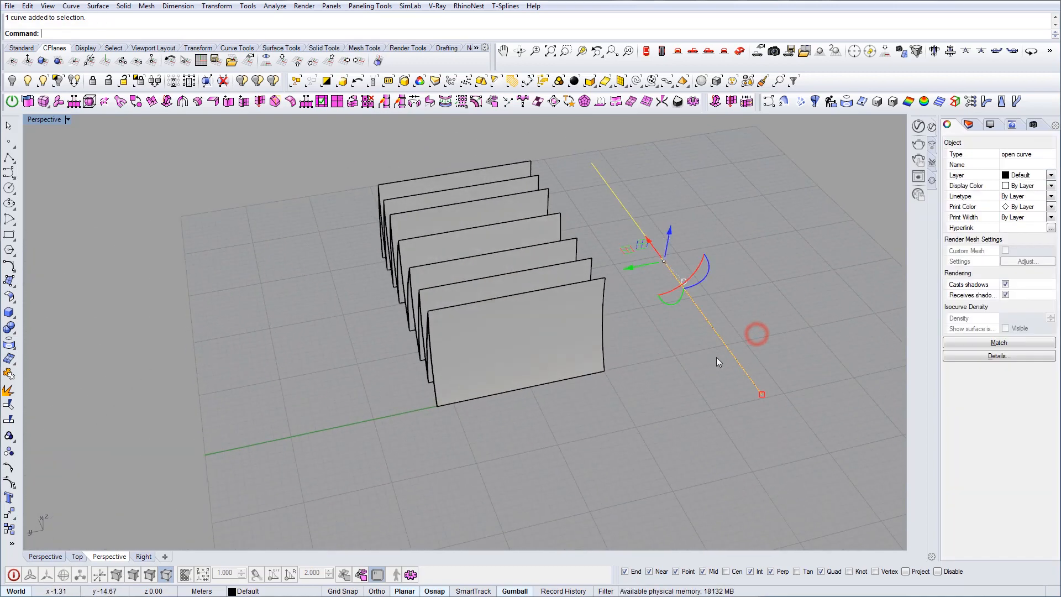
{"action": "key", "text": "Delete"}
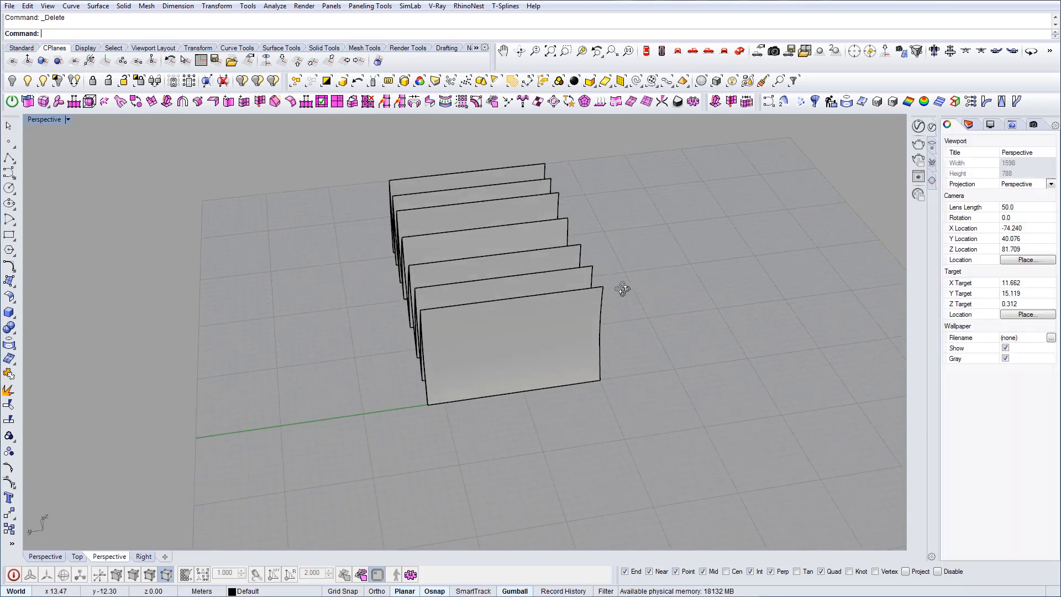
Step: Place a V-Ray dome light on the ground beside the building
{"action": "right_click_drag", "start_coordinate": [621, 289], "coordinate": [659, 255]}
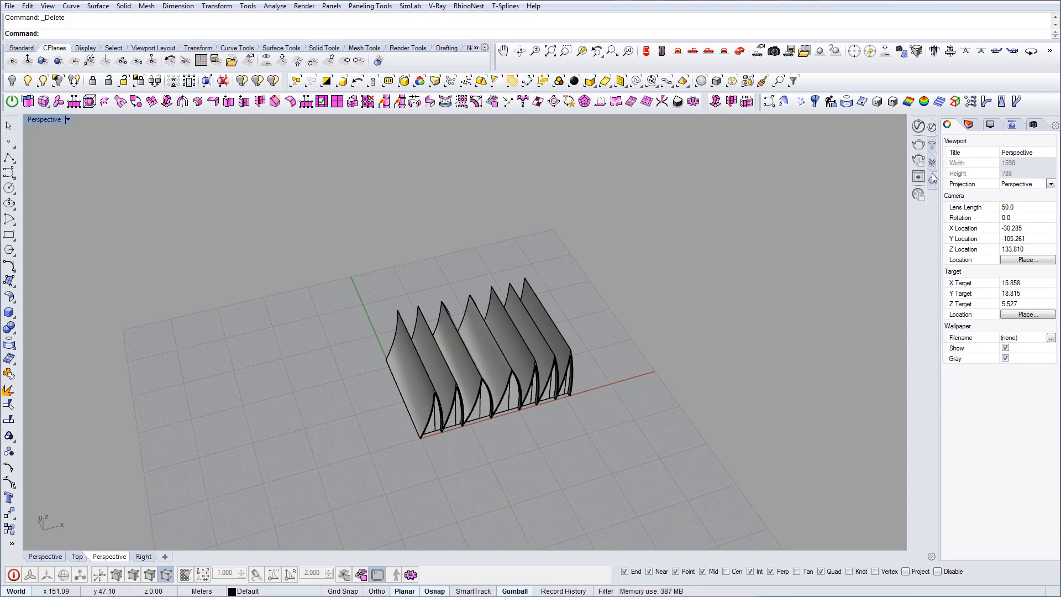
{"action": "left_click", "coordinate": [933, 148]}
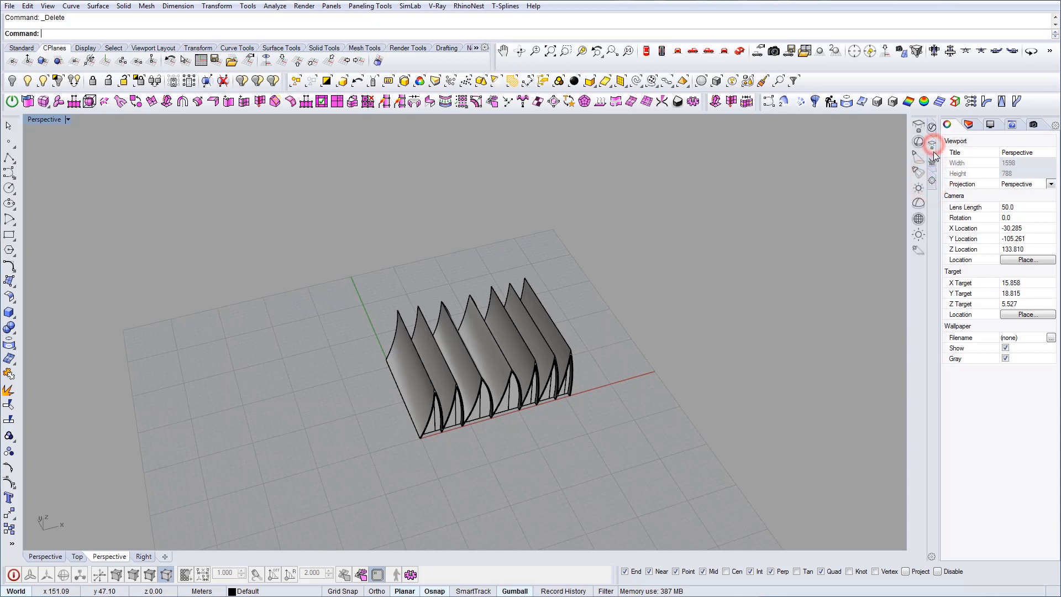
{"action": "left_click", "coordinate": [918, 205]}
{"action": "scroll", "coordinate": [449, 237], "scroll_direction": "down", "scroll_amount": 3}
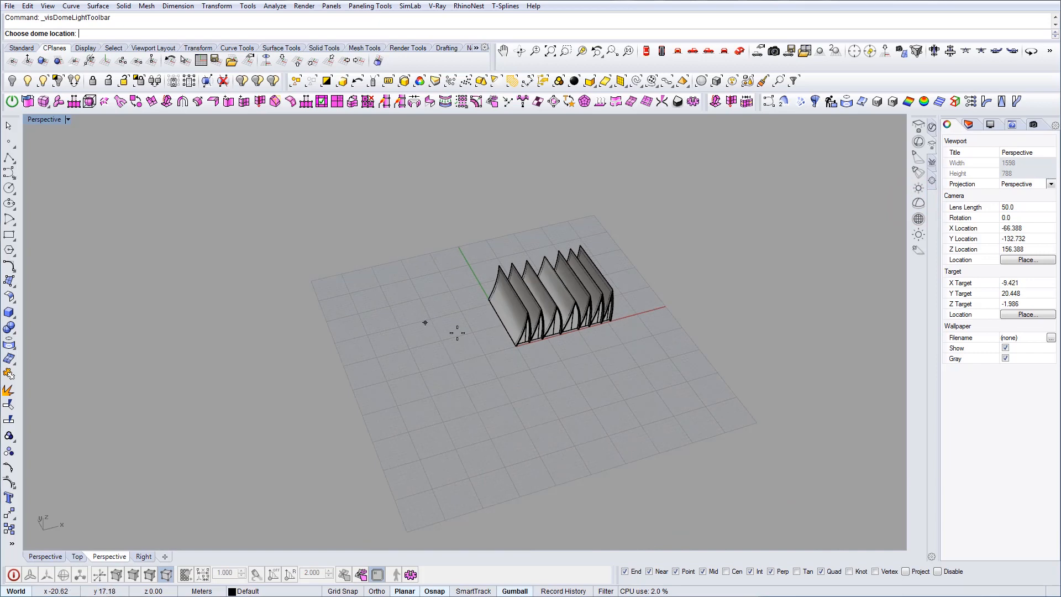
{"action": "left_click", "coordinate": [351, 390]}
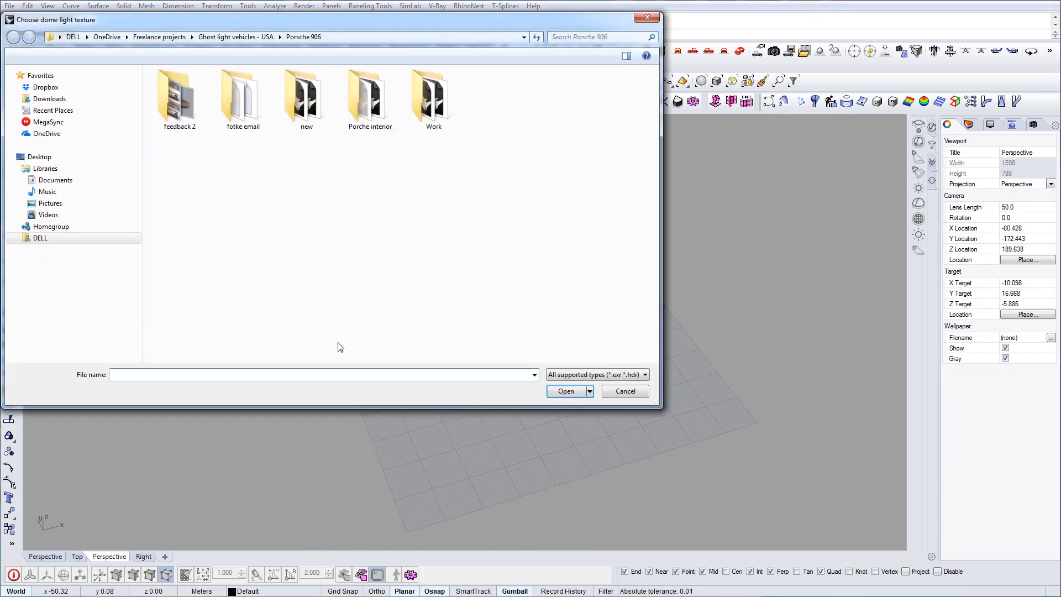
Step: Browse to the HDRI collection and load wp_HDRi_v3_06.hdr as the dome light texture
{"action": "right_click", "coordinate": [308, 350]}
{"action": "left_click", "coordinate": [42, 134]}
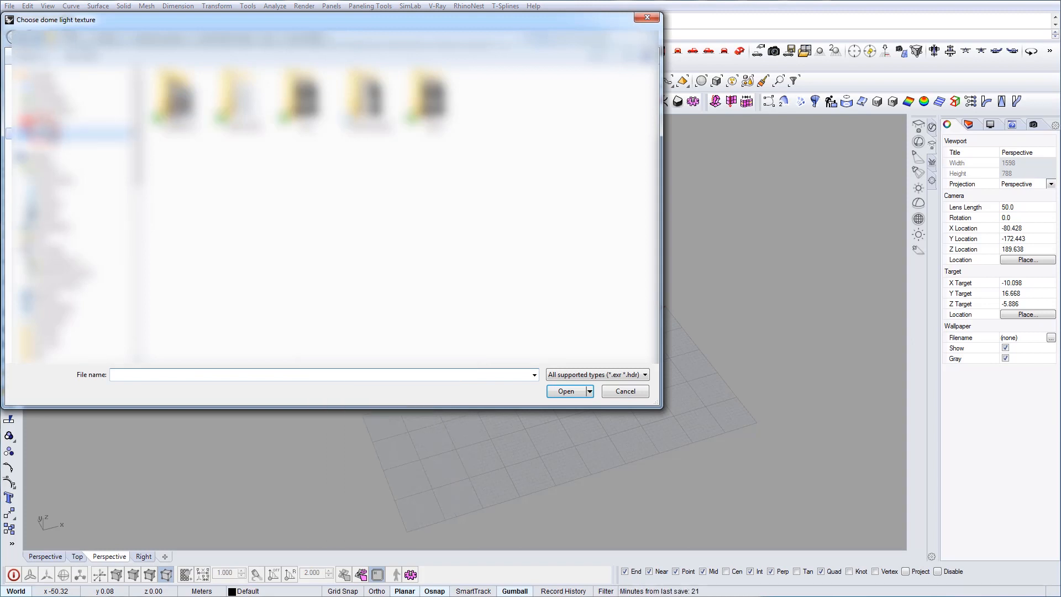
{"action": "left_click", "coordinate": [290, 21]}
{"action": "double_click", "coordinate": [358, 232]}
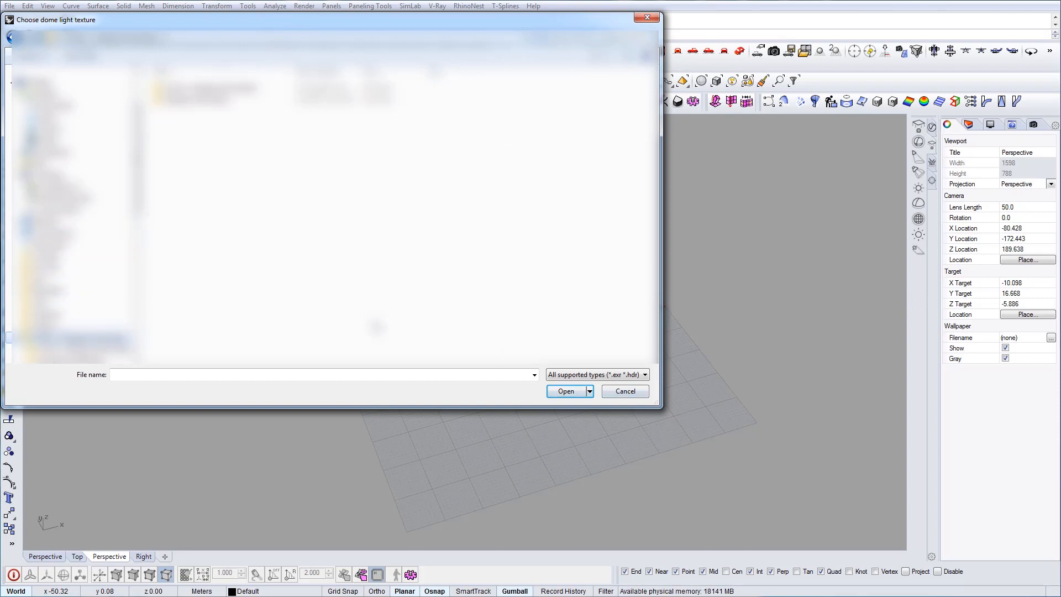
{"action": "left_click_drag", "start_coordinate": [135, 198], "coordinate": [151, 127]}
{"action": "left_click", "coordinate": [54, 137]}
{"action": "left_click", "coordinate": [238, 160]}
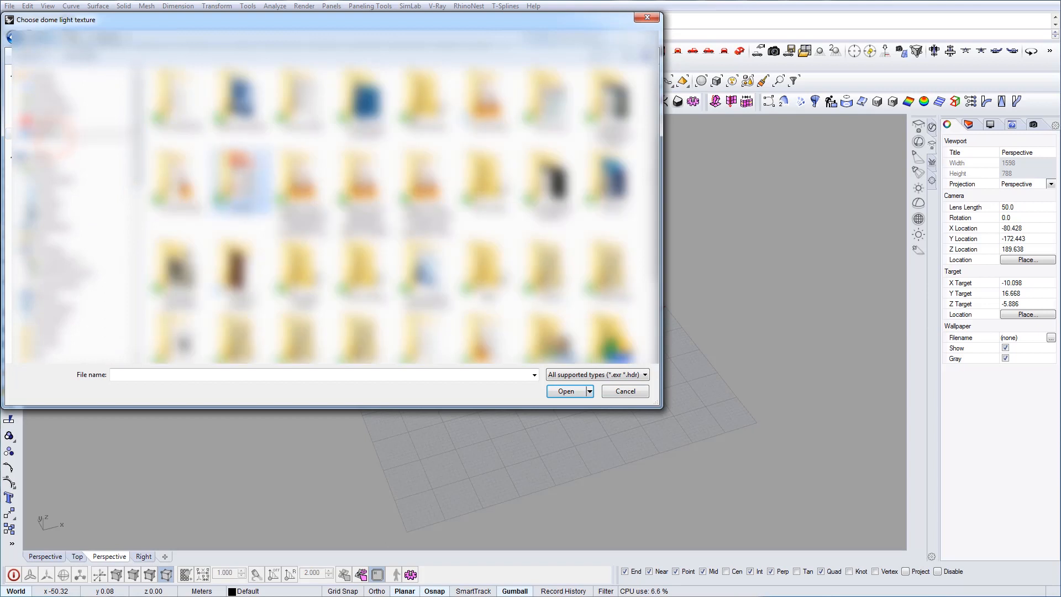
{"action": "key", "text": "Down"}
{"action": "key", "text": "Return"}
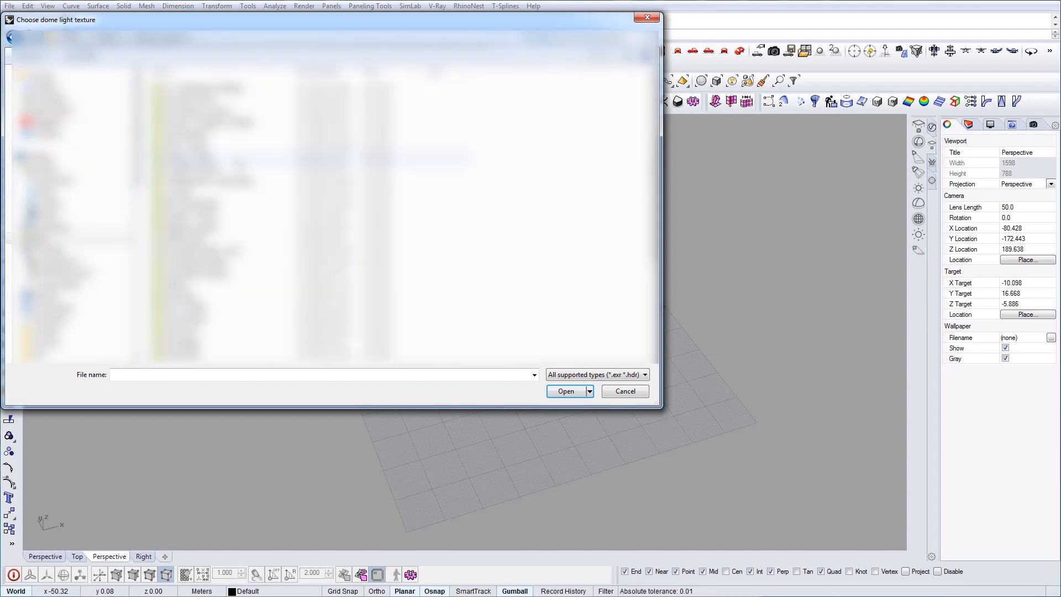
{"action": "key", "text": "h"}
{"action": "key", "text": "Return"}
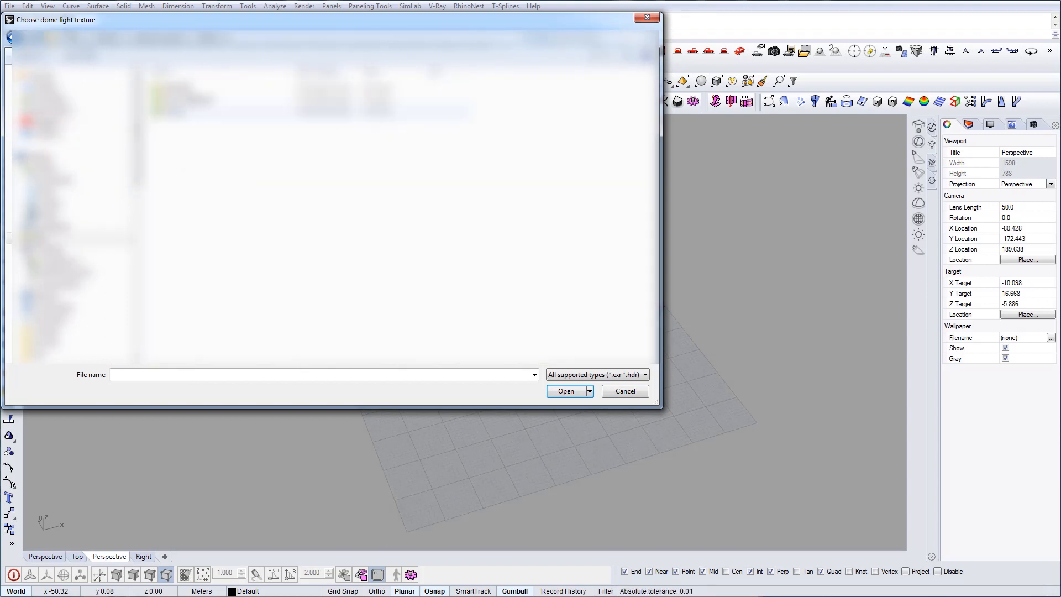
{"action": "left_click", "coordinate": [180, 86]}
{"action": "double_click", "coordinate": [178, 85]}
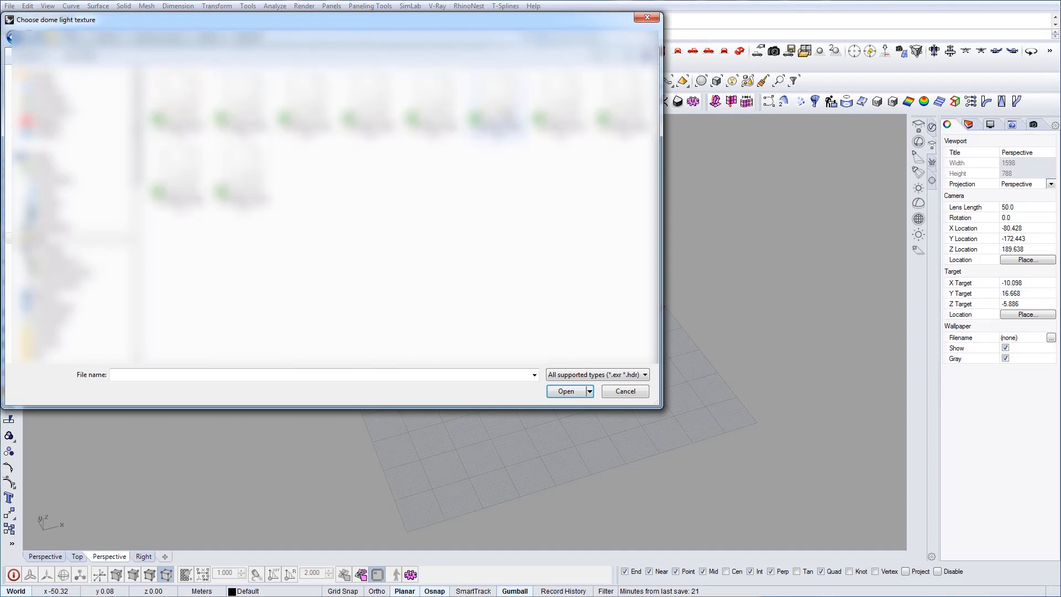
{"action": "left_click", "coordinate": [496, 106]}
{"action": "left_click", "coordinate": [569, 392]}
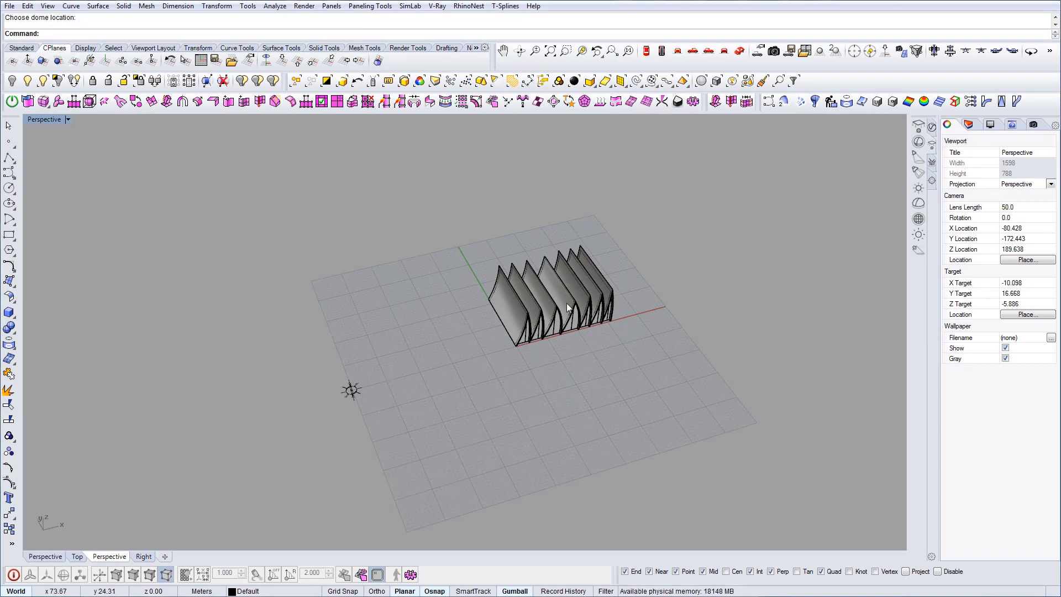
Step: Move the dome light along the red axis, closer to the front corner of the folded building
{"action": "scroll", "coordinate": [456, 374], "scroll_direction": "up", "scroll_amount": 4}
{"action": "left_click", "coordinate": [238, 412]}
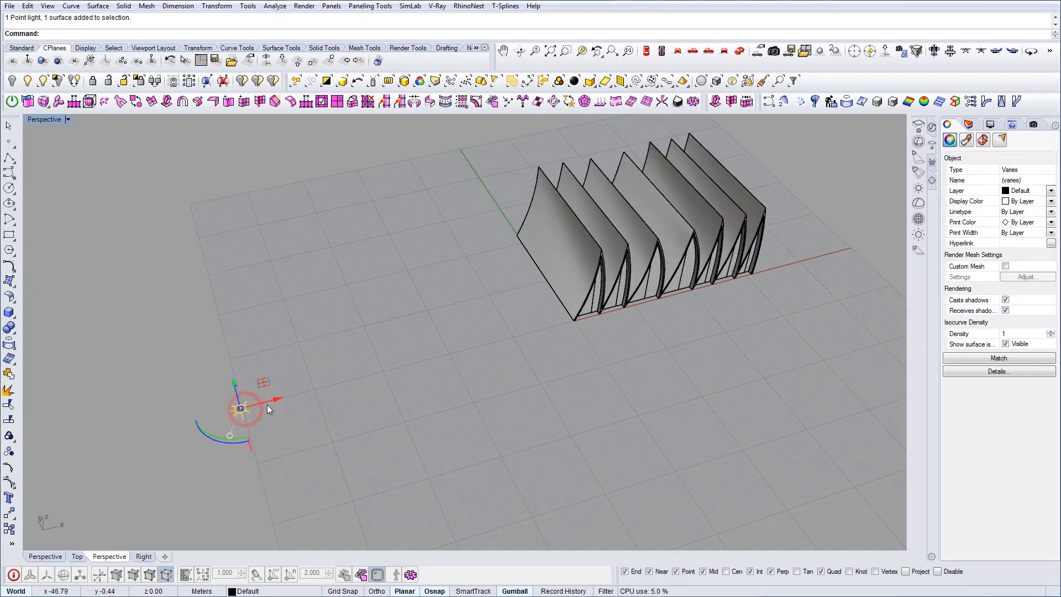
{"action": "left_click_drag", "start_coordinate": [277, 399], "coordinate": [494, 373]}
{"action": "right_click_drag", "start_coordinate": [596, 380], "coordinate": [555, 415], "text": "shift"}
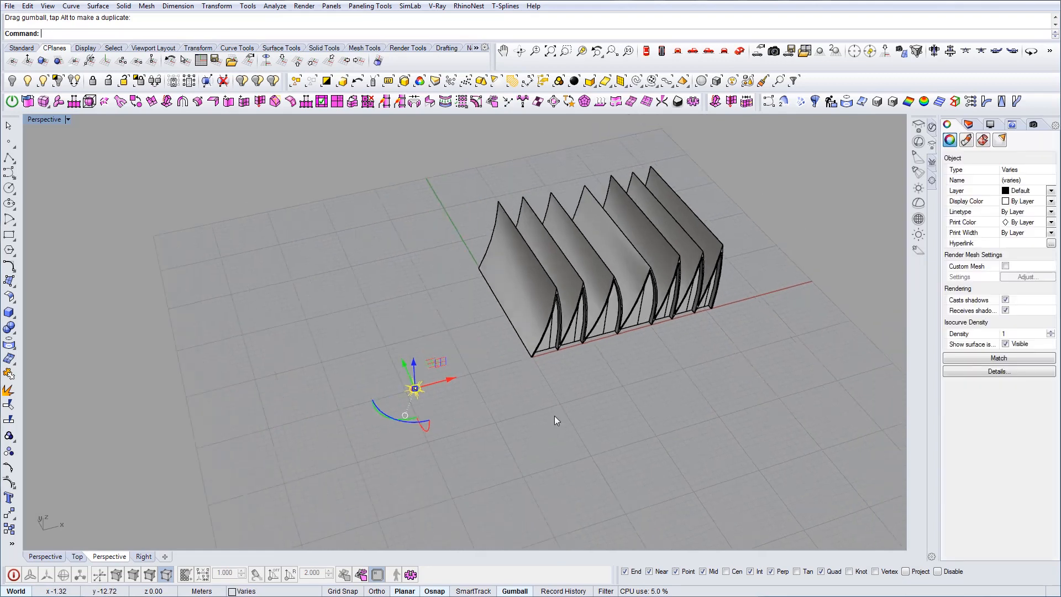
{"action": "scroll", "coordinate": [555, 415], "scroll_direction": "up", "scroll_amount": 2}
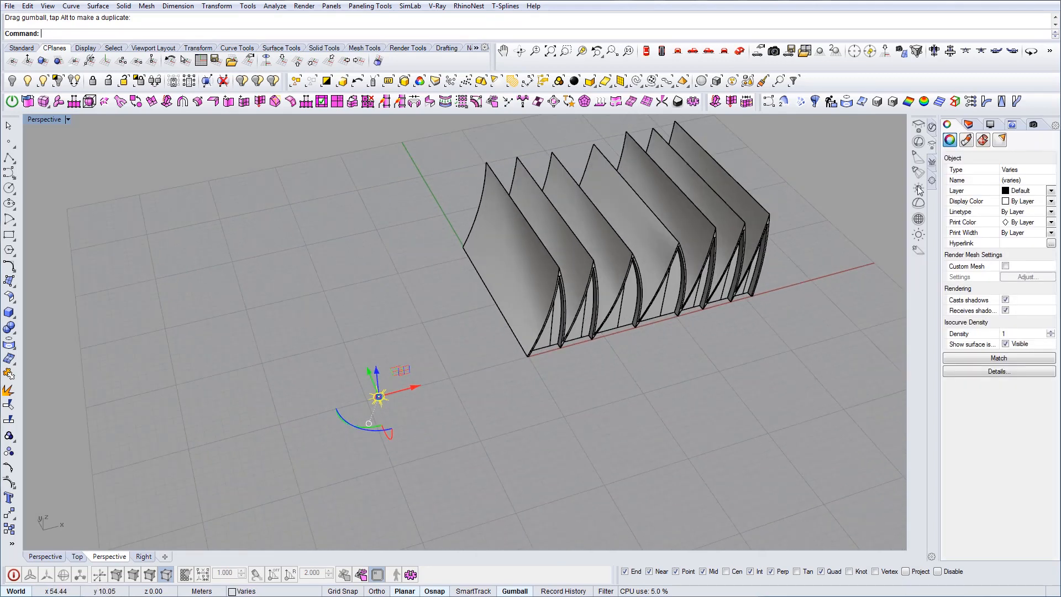
Step: Examine the V-Ray dome light's settings and check which HDR file its bitmap texture uses
{"action": "left_click", "coordinate": [919, 128]}
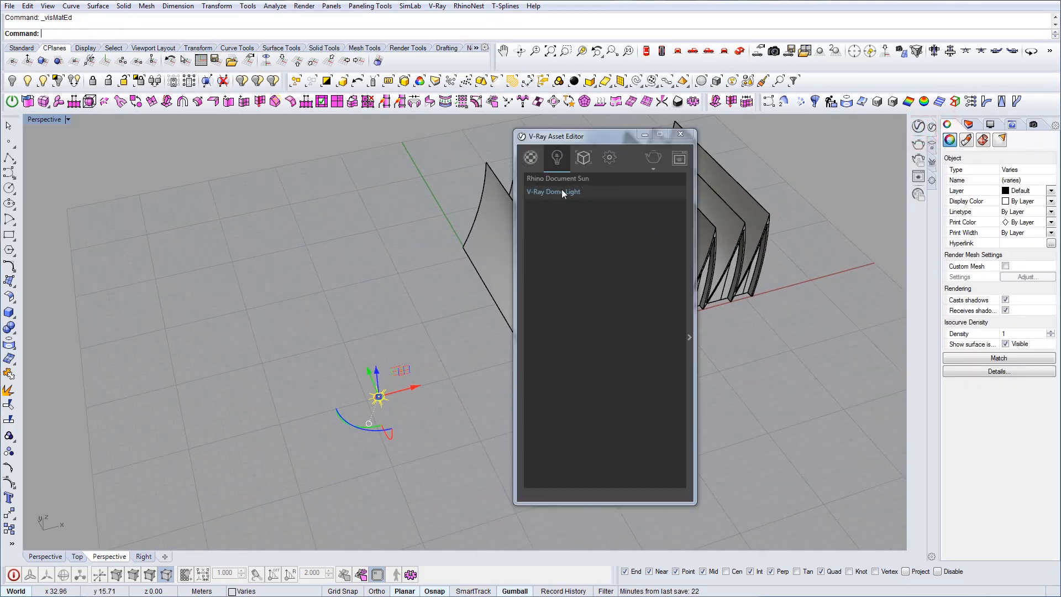
{"action": "left_click", "coordinate": [690, 337]}
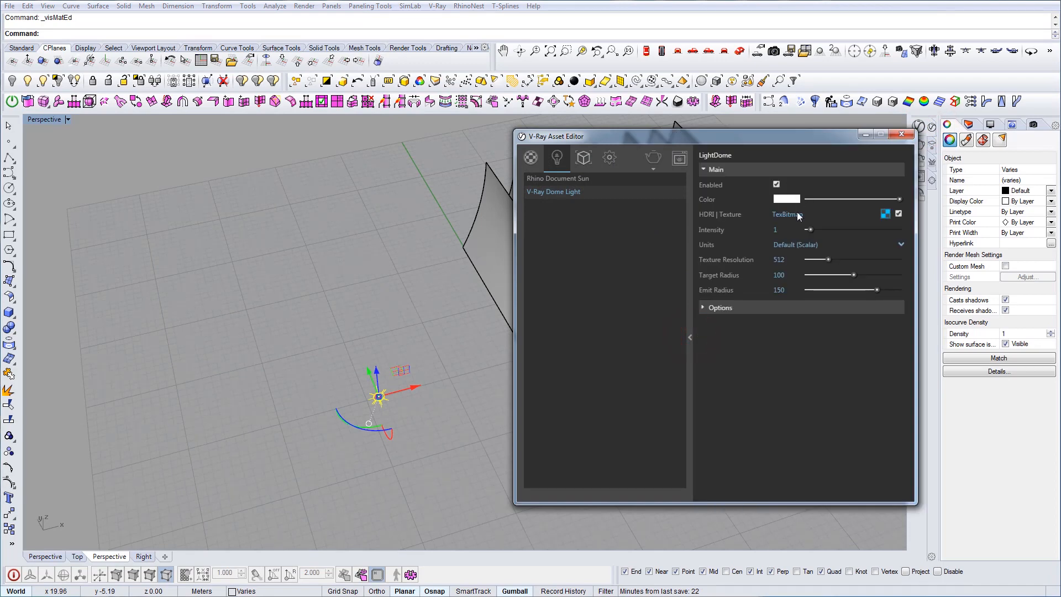
{"action": "left_click", "coordinate": [884, 213]}
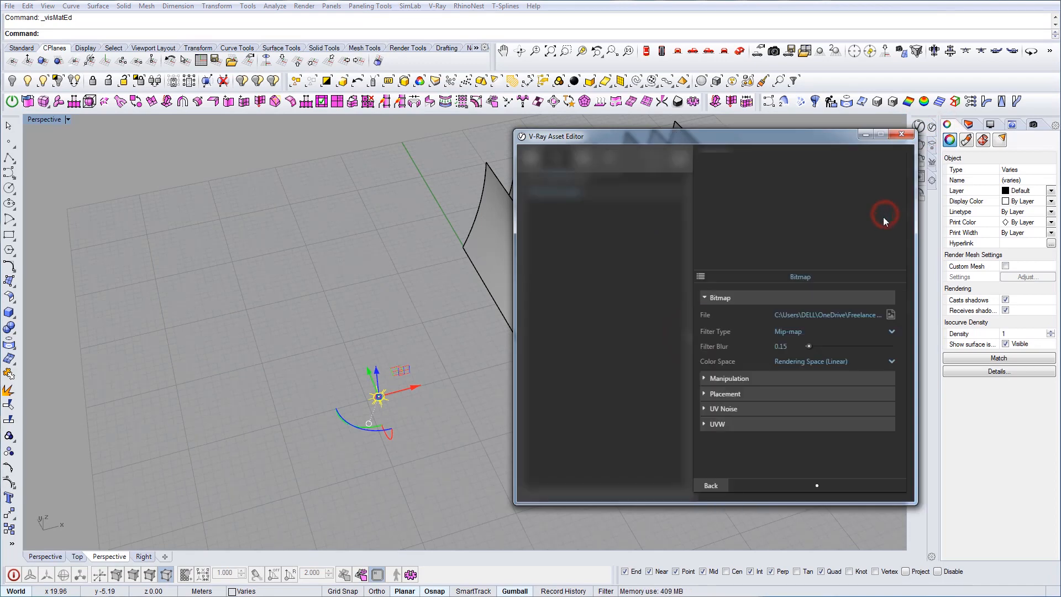
{"action": "triple_click", "coordinate": [820, 314]}
{"action": "left_click", "coordinate": [834, 314]}
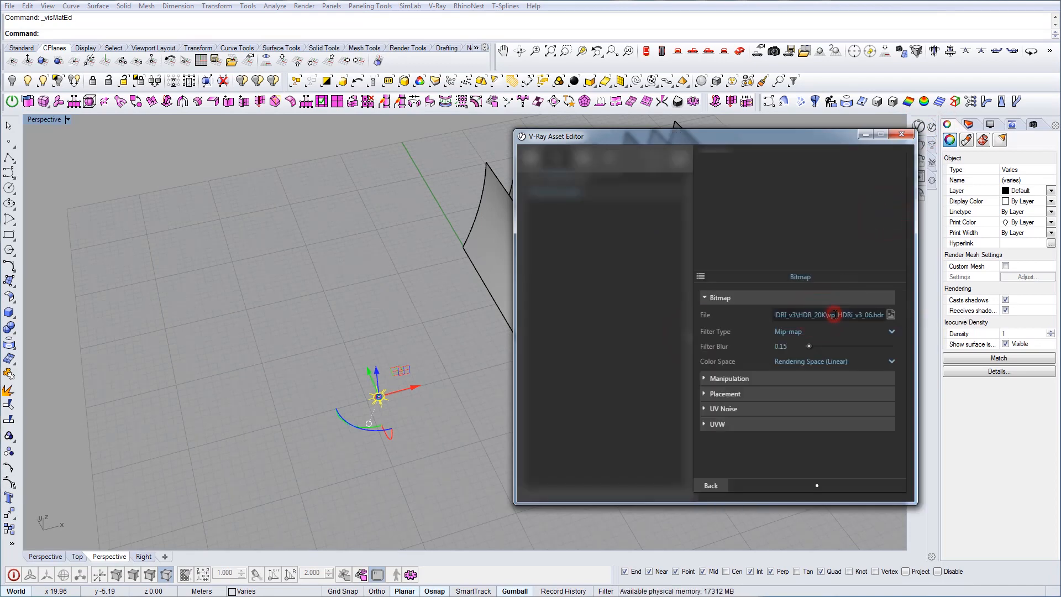
{"action": "left_click", "coordinate": [712, 486]}
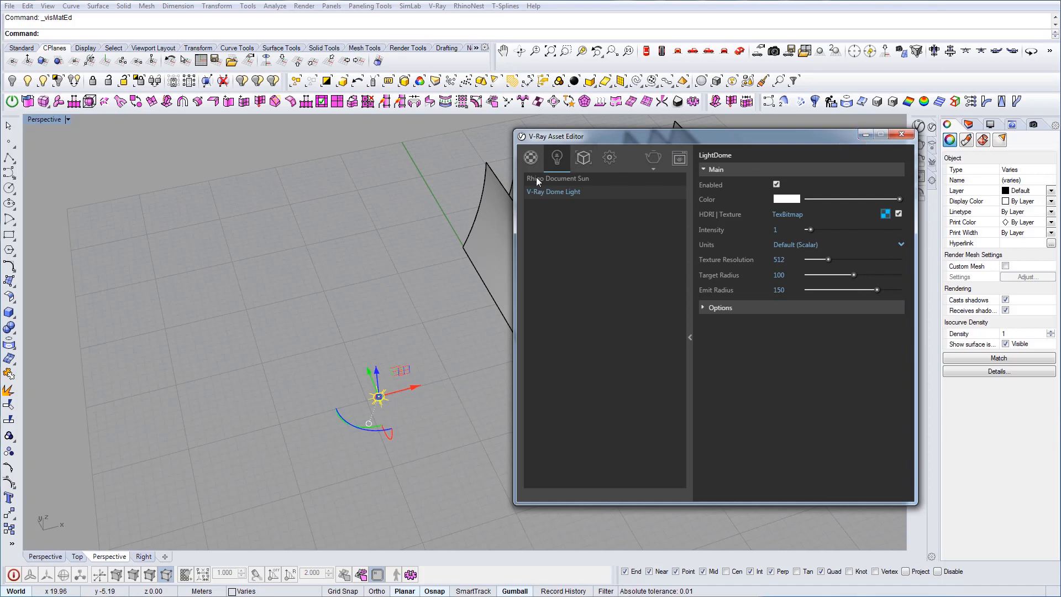
Step: Open the V-Ray material library as a thumbnail grid, enlarge the editor and browse the Bricks, Fabric and Diagrammatic categories
{"action": "left_click", "coordinate": [531, 158]}
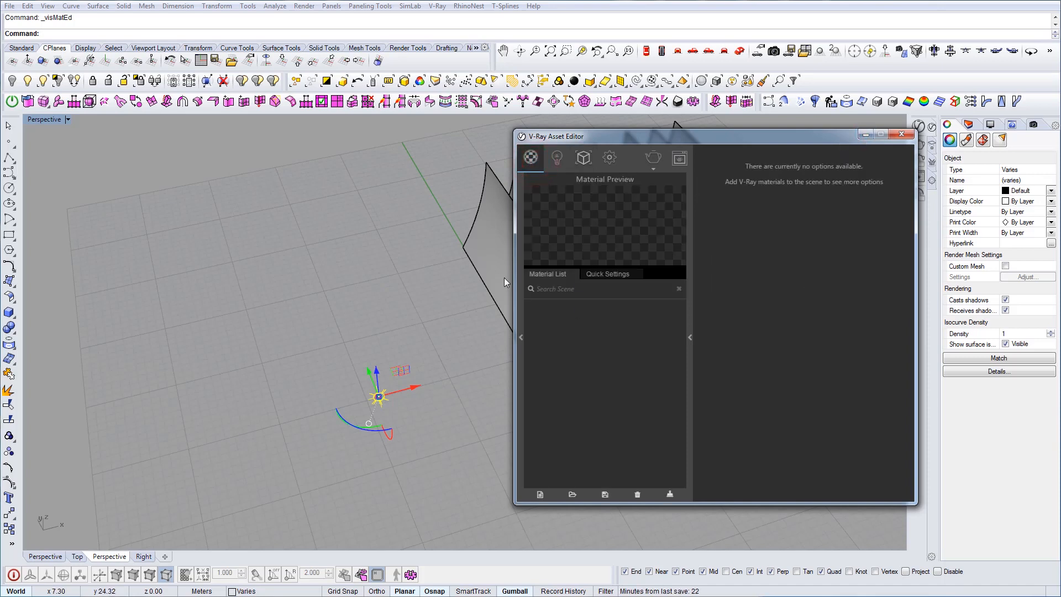
{"action": "left_click", "coordinate": [522, 334]}
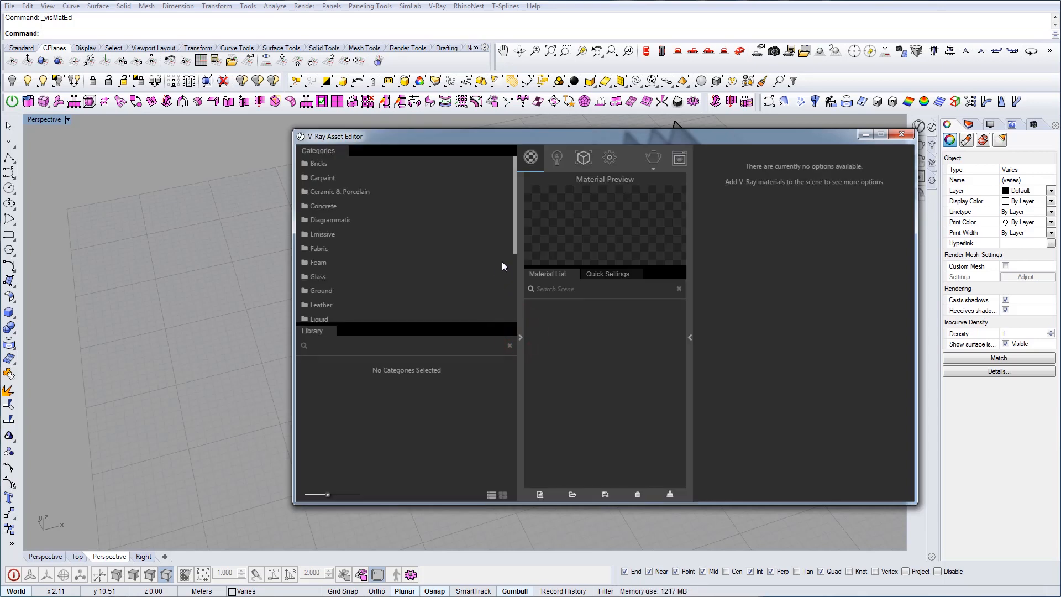
{"action": "mouse_move", "coordinate": [515, 233]}
{"action": "left_mouse_down"}
{"action": "mouse_move", "coordinate": [513, 307]}
{"action": "mouse_move", "coordinate": [512, 221]}
{"action": "left_mouse_up"}
{"action": "left_click", "coordinate": [321, 164]}
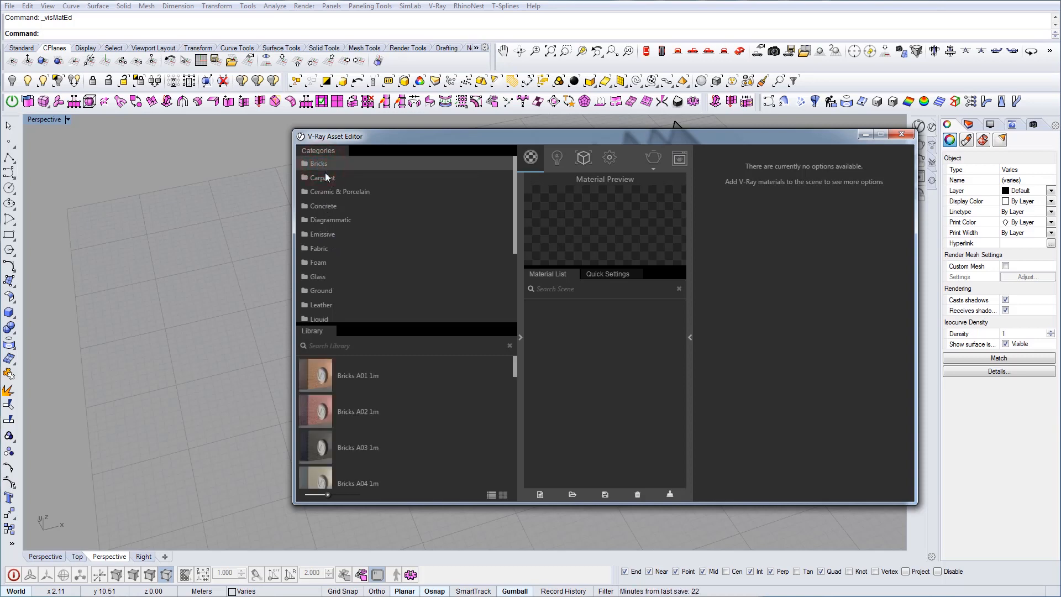
{"action": "left_click", "coordinate": [503, 494]}
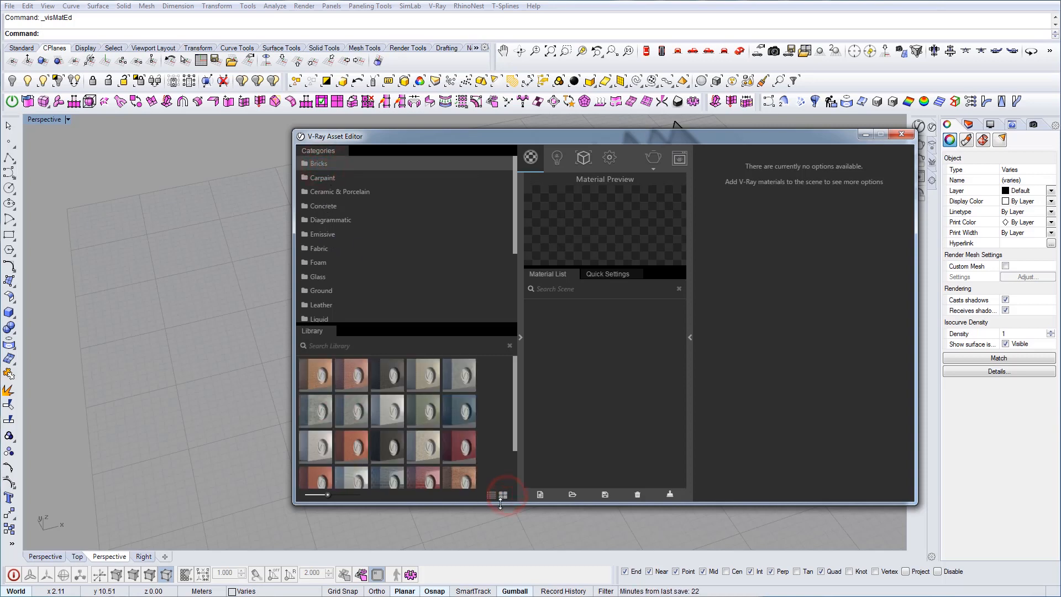
{"action": "left_click_drag", "start_coordinate": [500, 503], "coordinate": [500, 557]}
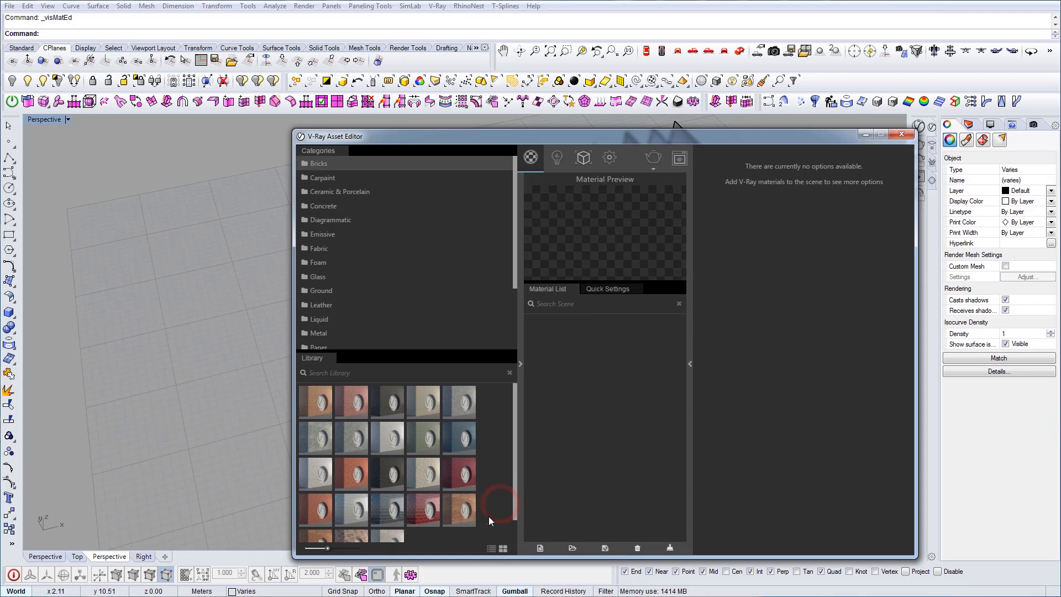
{"action": "left_click", "coordinate": [321, 250]}
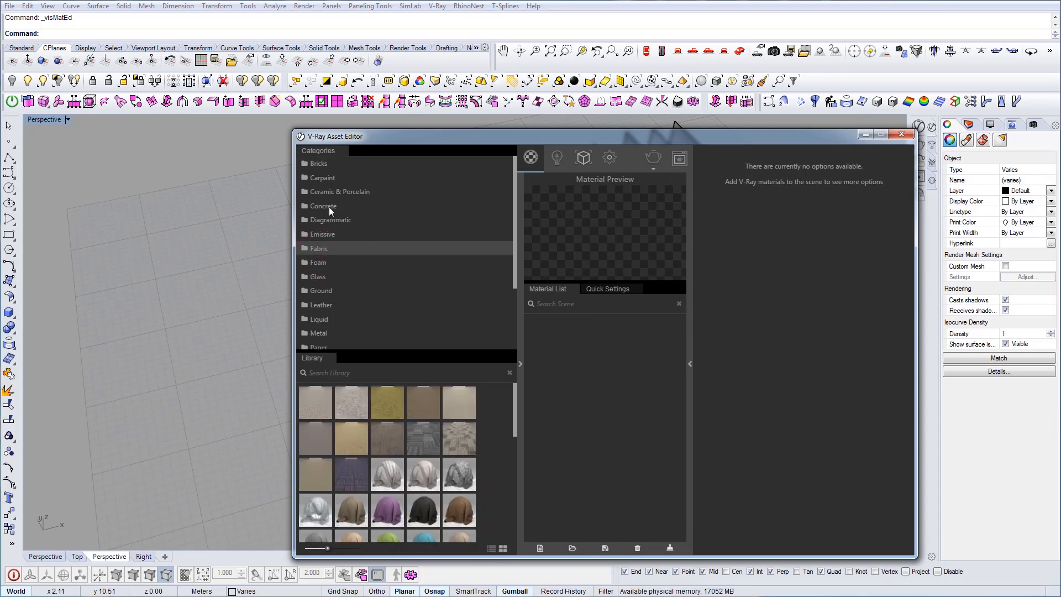
{"action": "left_click", "coordinate": [339, 221]}
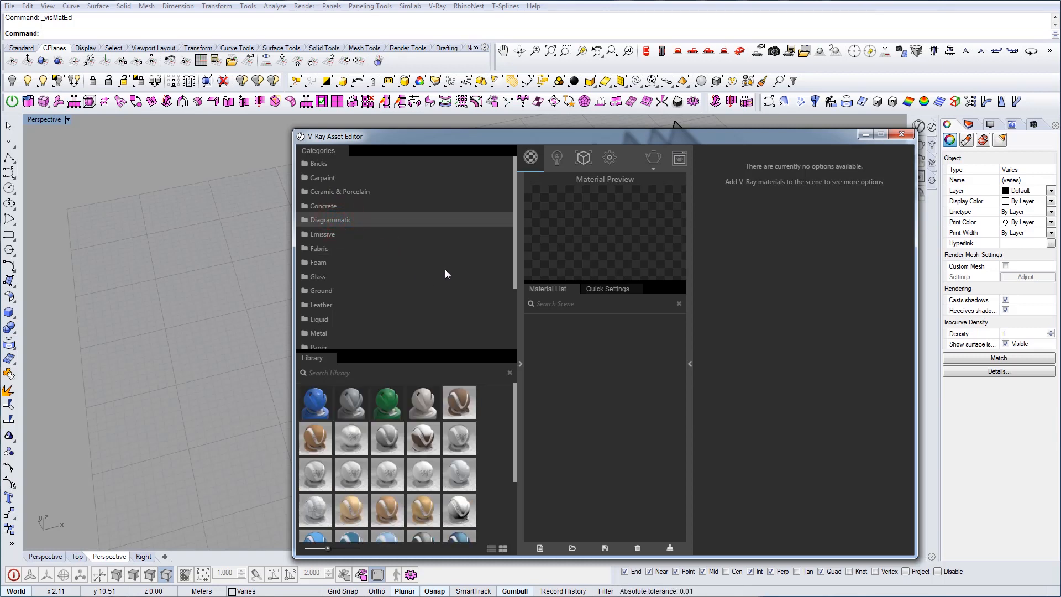
{"action": "left_click", "coordinate": [489, 263]}
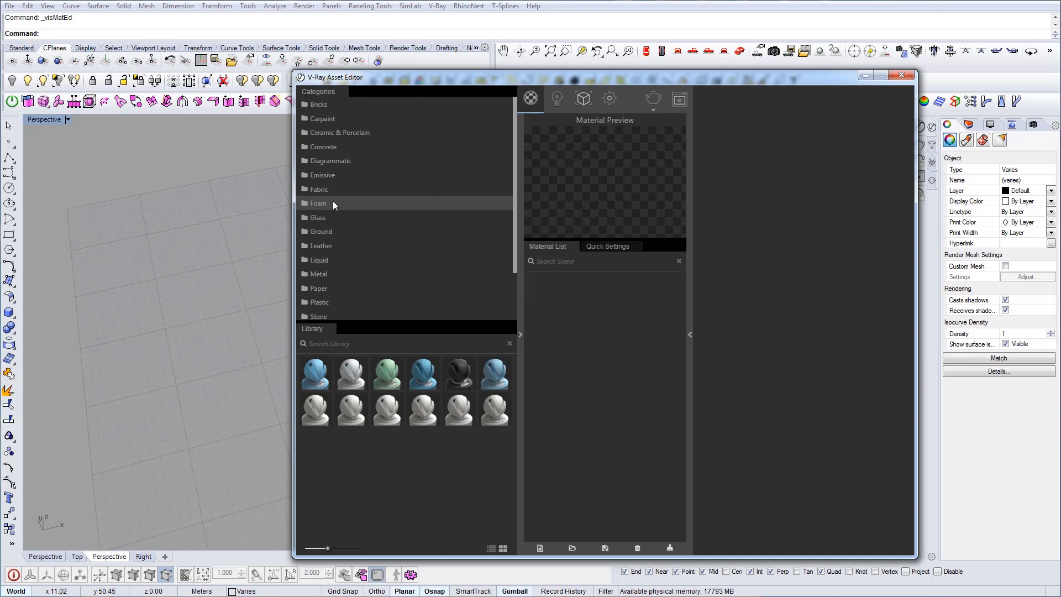
Step: Compare the Concrete category's materials with the cathedral reference photo and add Concrete_Flooring_I01_2m to the scene
{"action": "left_click", "coordinate": [326, 147]}
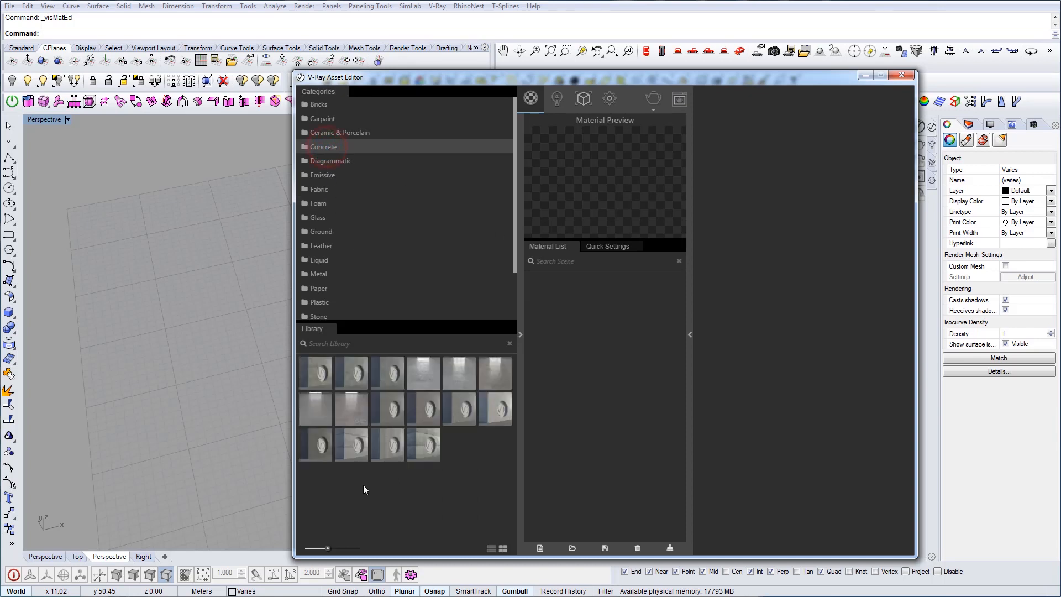
{"action": "key", "text": "alt+Tab"}
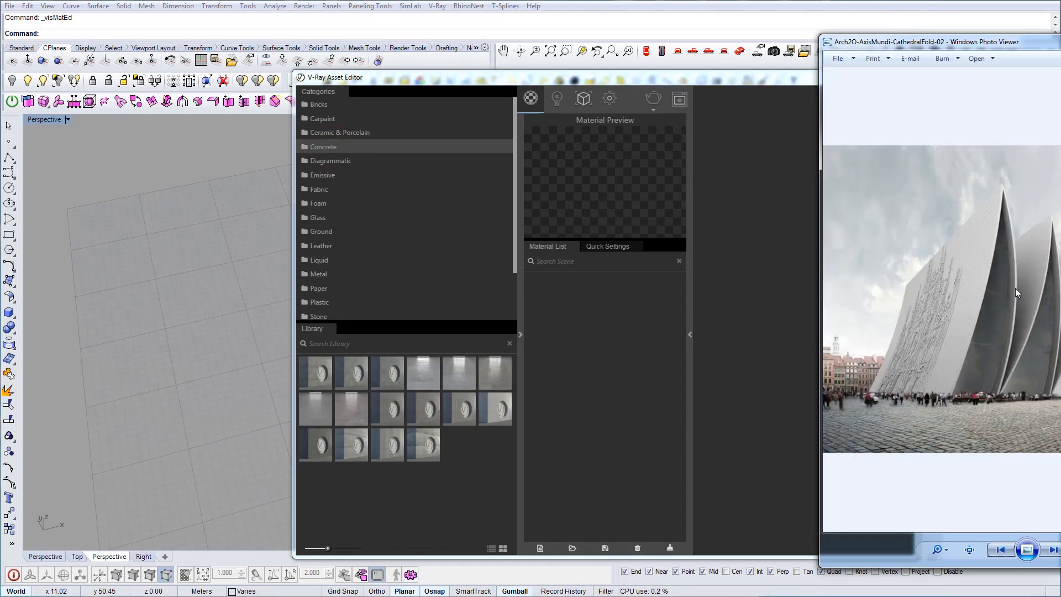
{"action": "left_click", "coordinate": [1003, 546]}
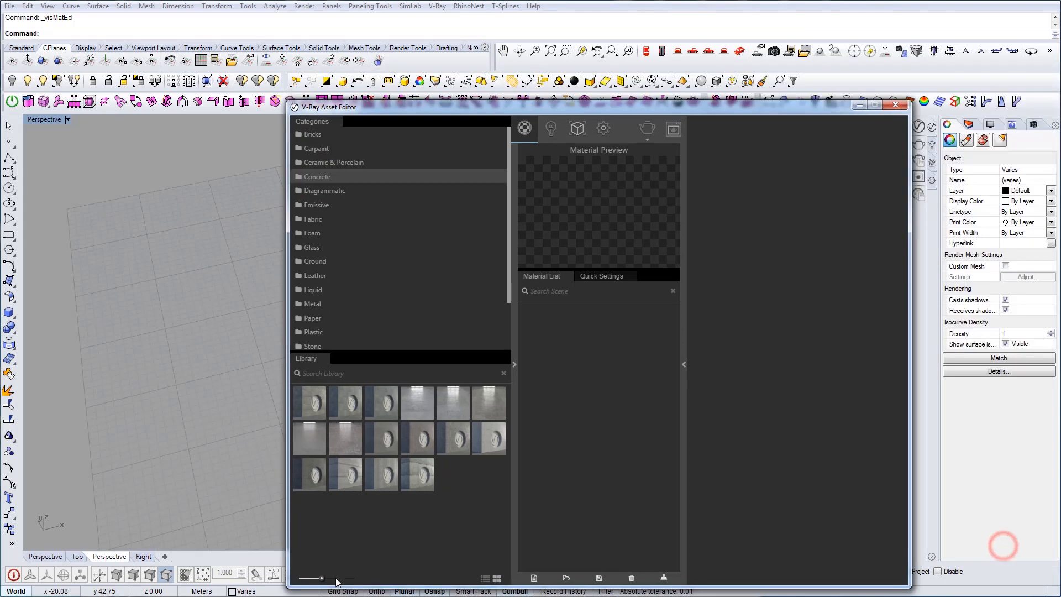
{"action": "left_click_drag", "start_coordinate": [336, 580], "coordinate": [376, 581]}
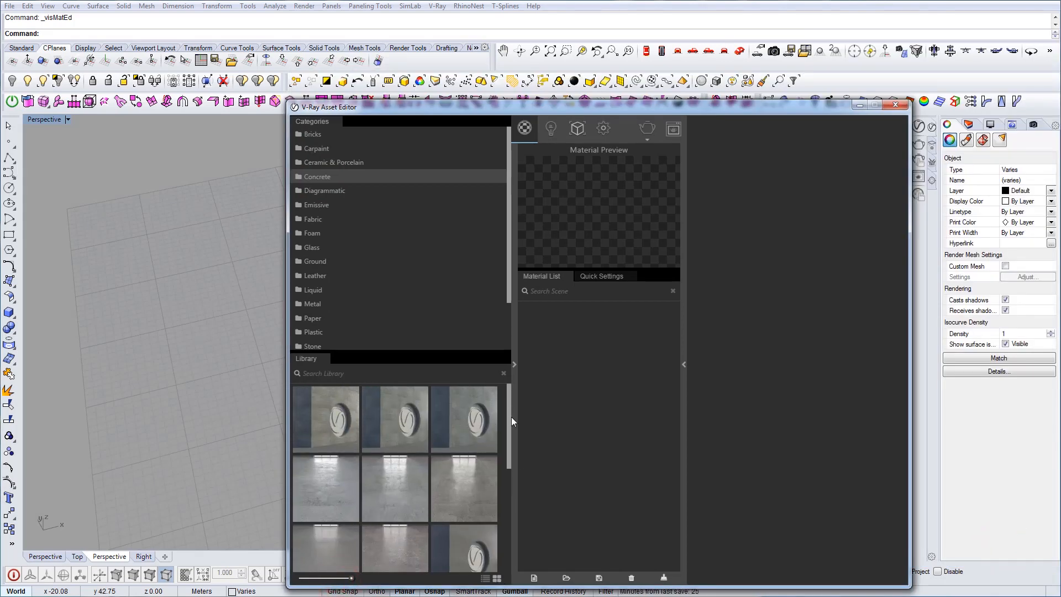
{"action": "left_click_drag", "start_coordinate": [512, 417], "coordinate": [522, 436]}
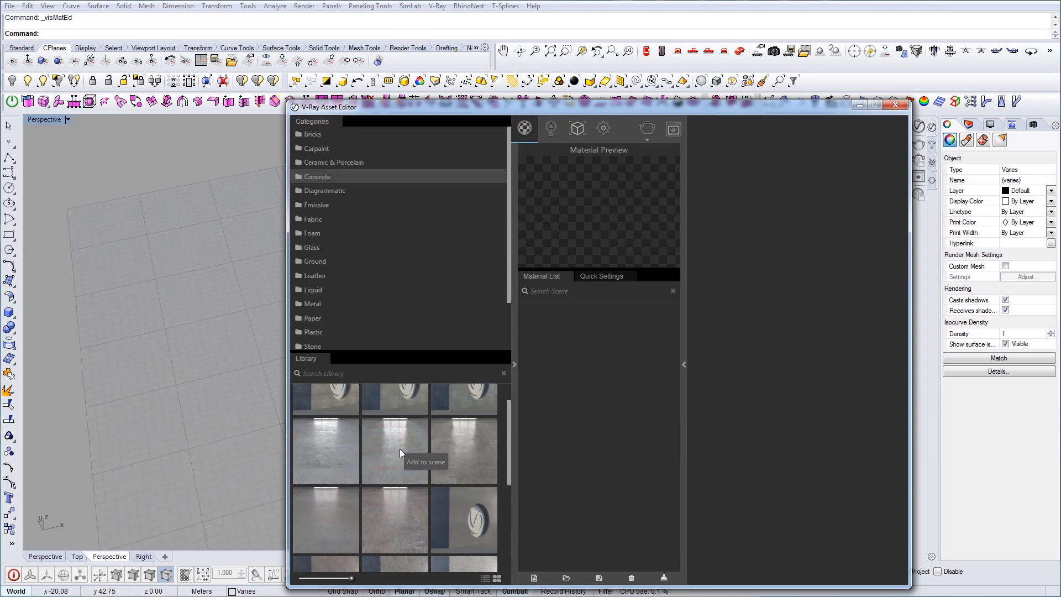
{"action": "left_click", "coordinate": [413, 453]}
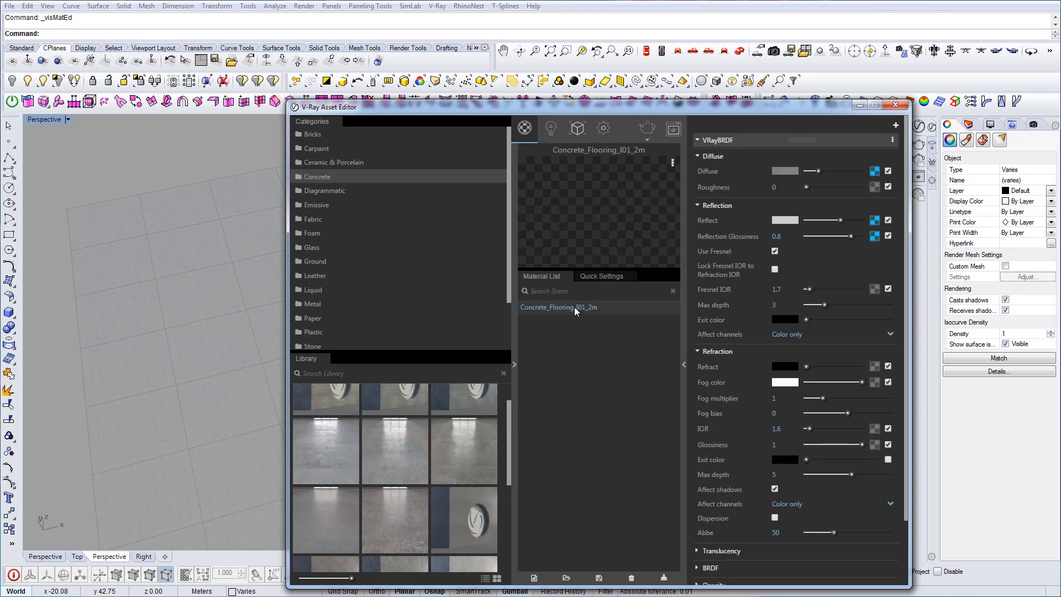
Step: Move the asset editor clear of the model and apply Concrete_Flooring_I01_2m to the folded polysurface
{"action": "left_click_drag", "start_coordinate": [632, 112], "coordinate": [756, 109]}
{"action": "scroll", "coordinate": [569, 428], "scroll_direction": "up", "scroll_amount": 2}
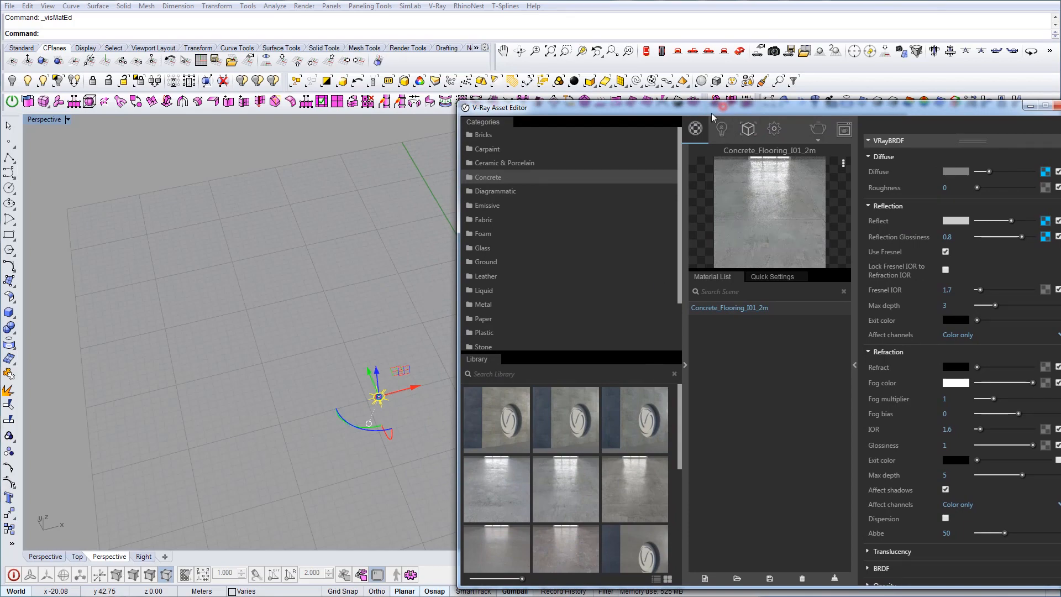
{"action": "left_click_drag", "start_coordinate": [712, 112], "coordinate": [177, 67]}
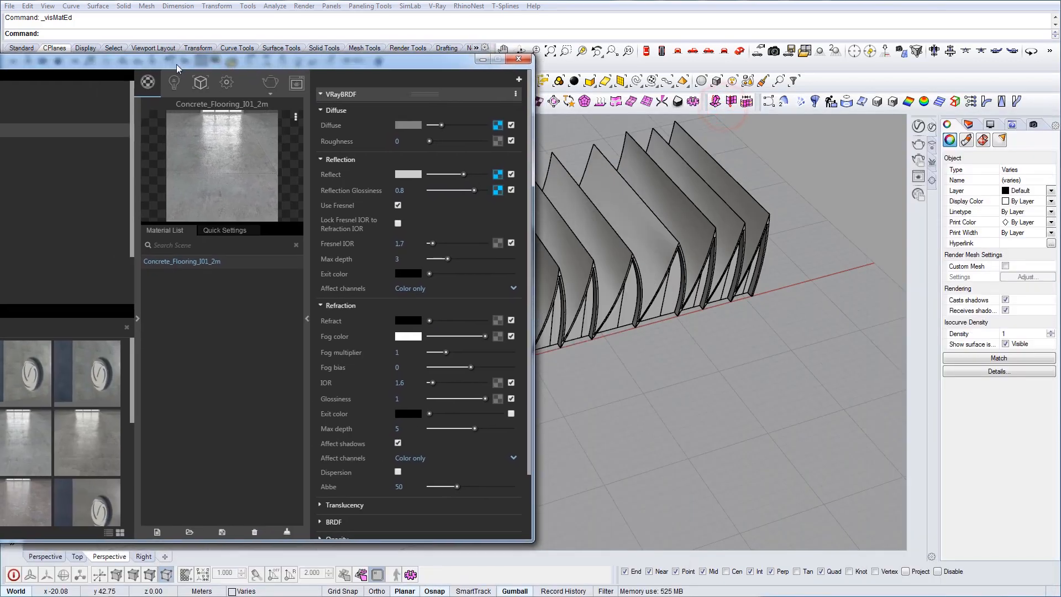
{"action": "left_click", "coordinate": [587, 243]}
{"action": "right_click_drag", "start_coordinate": [679, 252], "coordinate": [695, 284]}
{"action": "scroll", "coordinate": [722, 289], "scroll_direction": "up", "scroll_amount": 3}
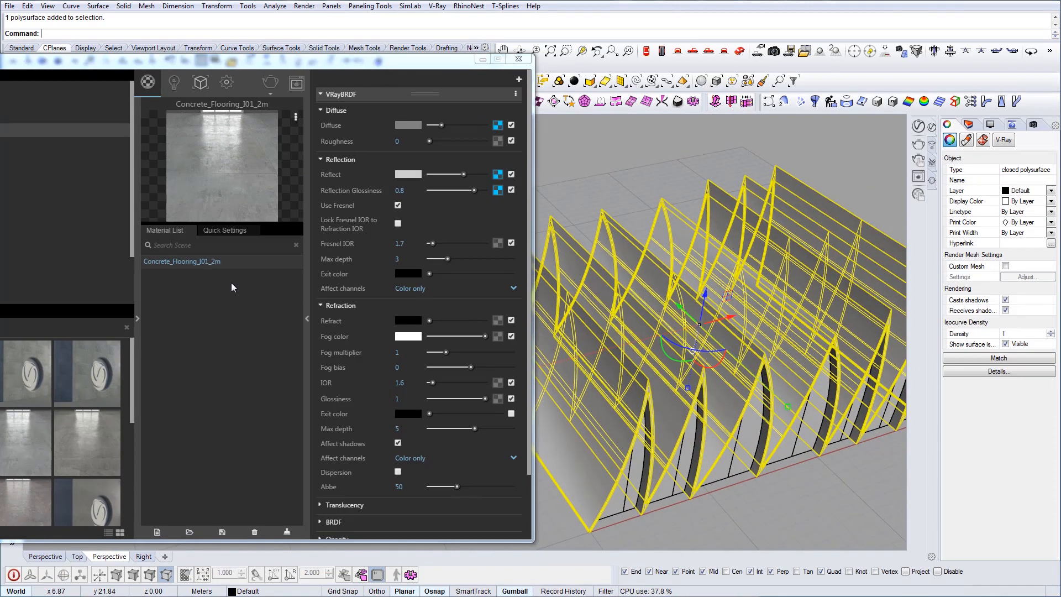
{"action": "left_click", "coordinate": [173, 263]}
{"action": "right_click", "coordinate": [173, 263]}
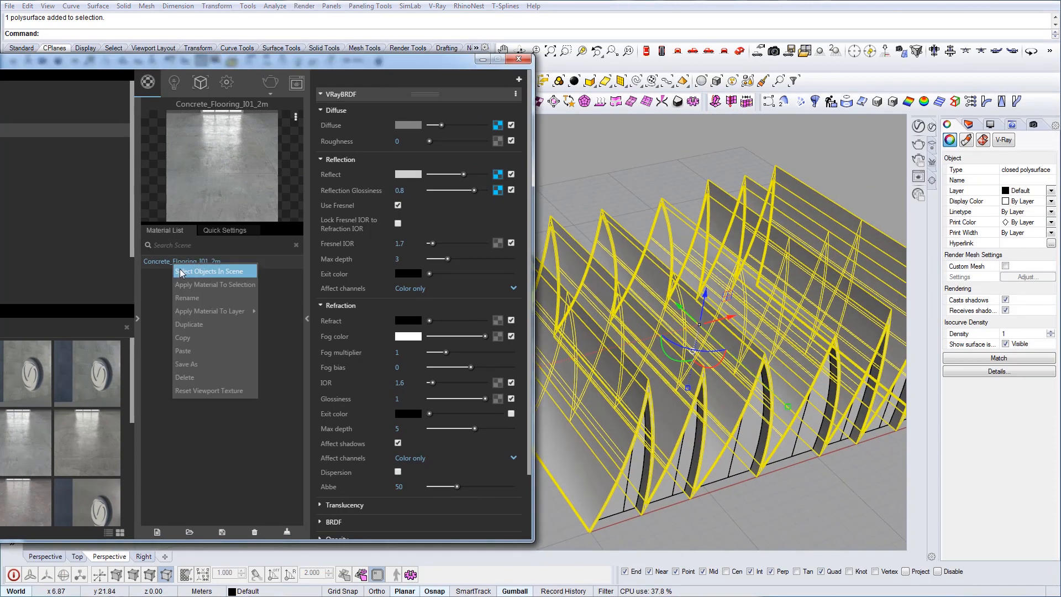
{"action": "left_click", "coordinate": [237, 285]}
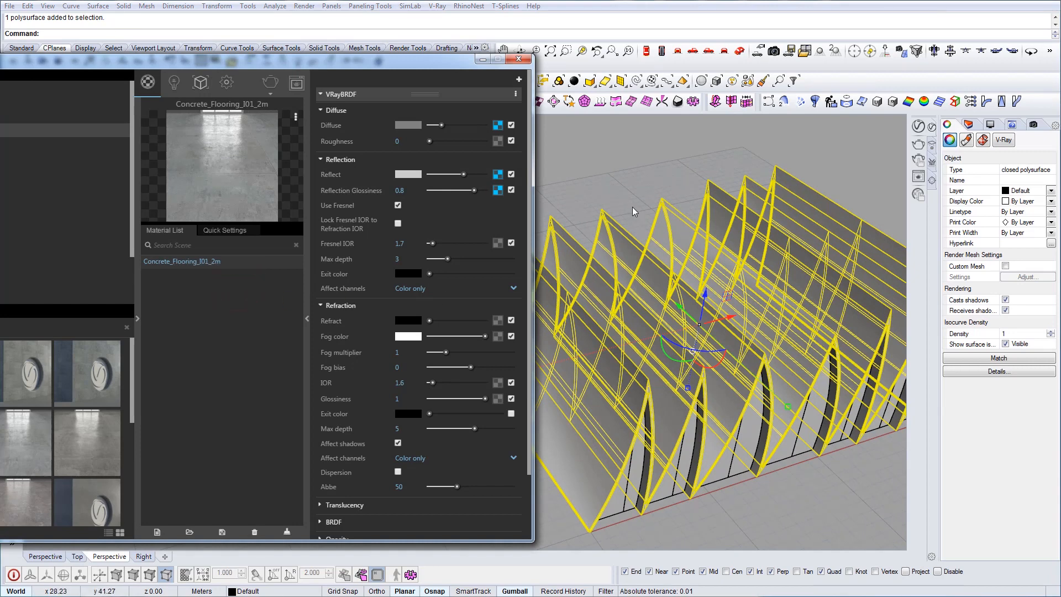
{"action": "left_click", "coordinate": [647, 160]}
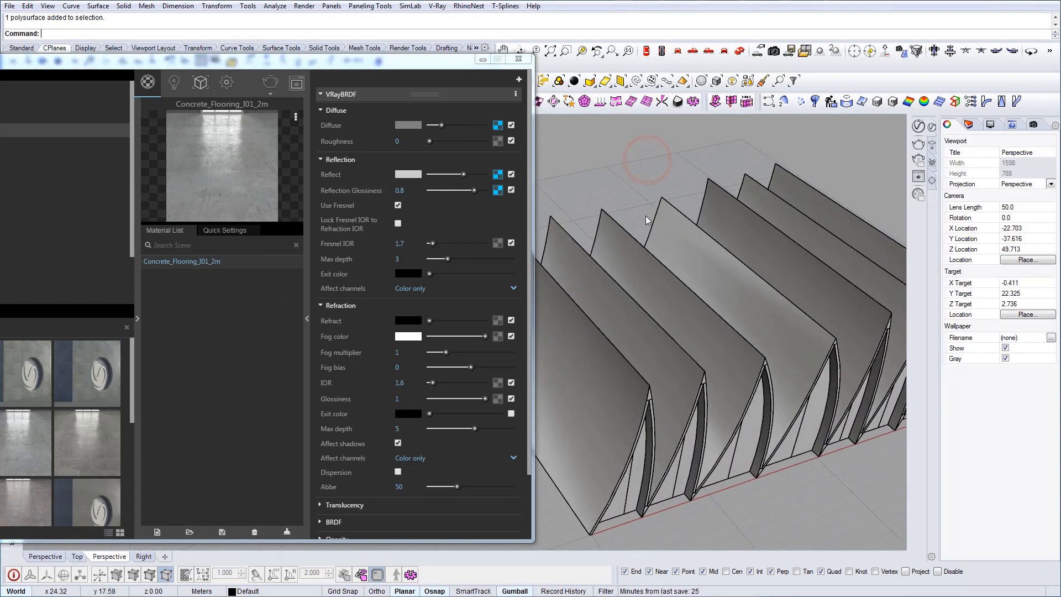
Step: Minimize the V-Ray asset editor and isolate the folded polysurface so all other objects are hidden
{"action": "right_click_drag", "start_coordinate": [695, 281], "coordinate": [582, 175]}
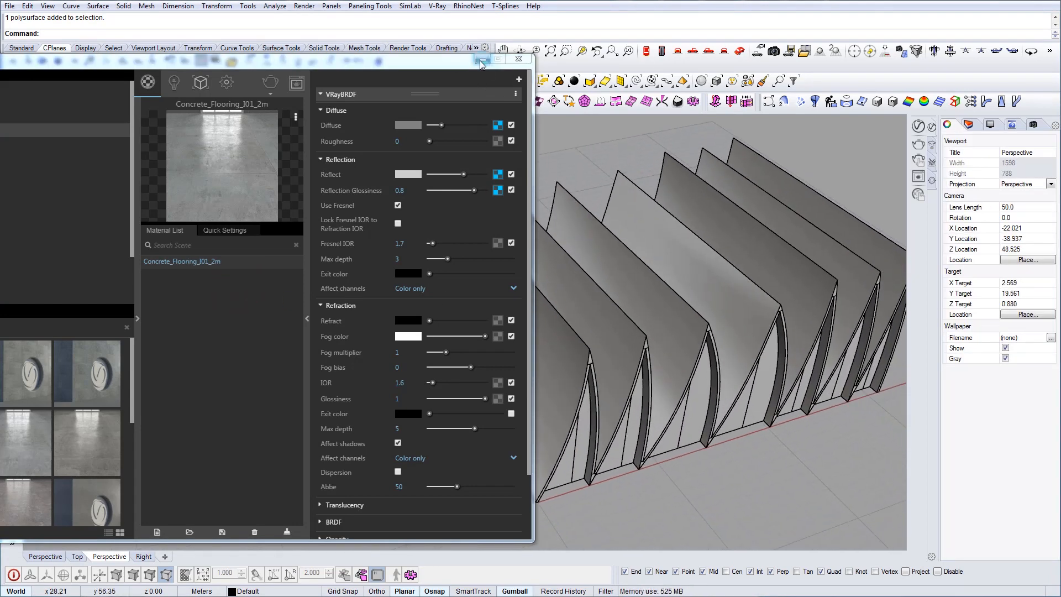
{"action": "left_click", "coordinate": [480, 60]}
{"action": "left_click", "coordinate": [575, 322]}
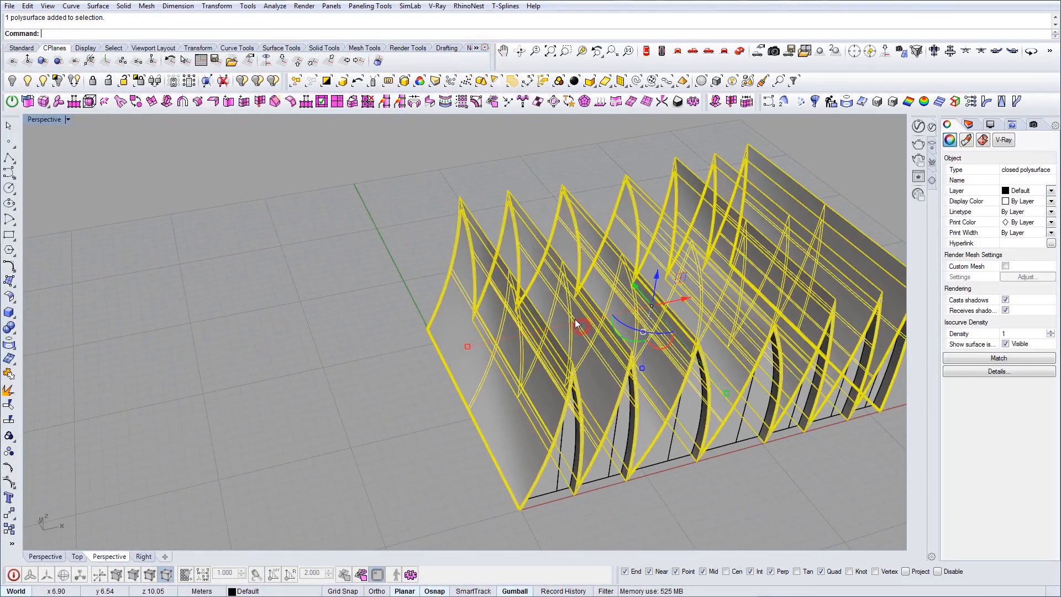
{"action": "left_click", "coordinate": [56, 81]}
{"action": "right_click_drag", "start_coordinate": [514, 323], "coordinate": [357, 216]}
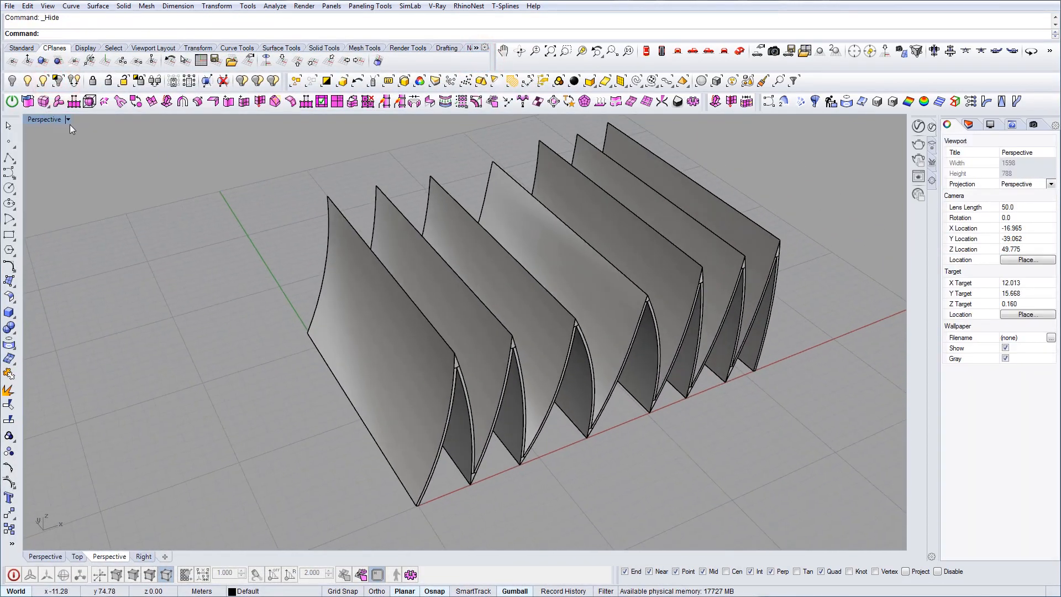
Step: Set the Perspective viewport to Rendered display and inspect the concrete texture on the folds up close
{"action": "left_click", "coordinate": [68, 120]}
{"action": "left_click", "coordinate": [55, 174]}
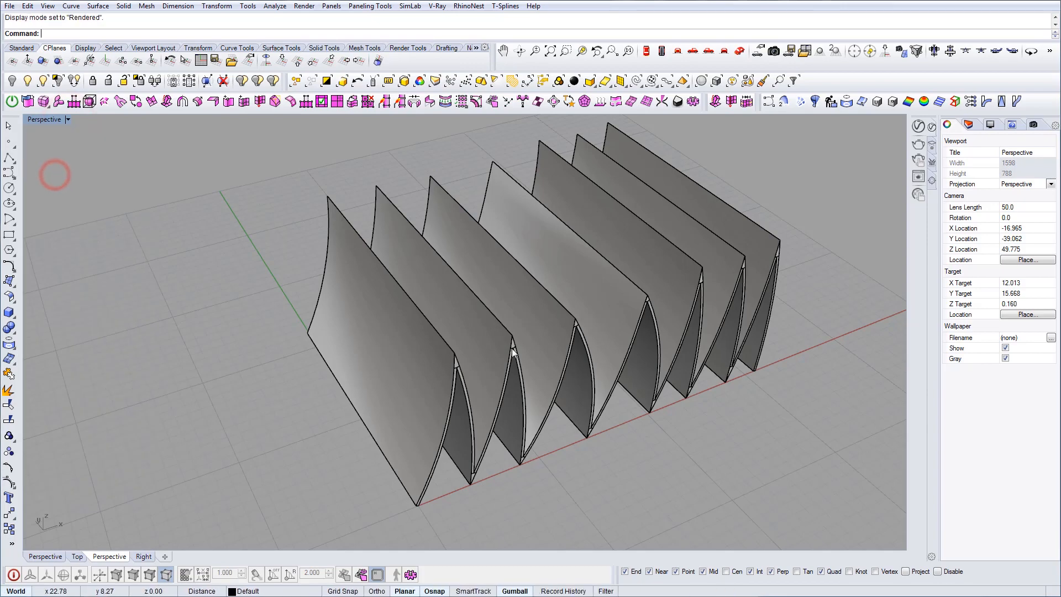
{"action": "right_click_drag", "start_coordinate": [483, 365], "coordinate": [473, 306]}
{"action": "scroll", "coordinate": [556, 367], "scroll_direction": "up", "scroll_amount": 2}
{"action": "scroll", "coordinate": [559, 366], "scroll_direction": "up", "scroll_amount": 4}
{"action": "scroll", "coordinate": [554, 352], "scroll_direction": "down", "scroll_amount": 3}
{"action": "scroll", "coordinate": [544, 358], "scroll_direction": "down", "scroll_amount": 2}
{"action": "scroll", "coordinate": [482, 368], "scroll_direction": "up", "scroll_amount": 2}
Step: Apply a capped box texture mapping to the folded polysurface, using its bounding box and the CPlane coordinate system
{"action": "left_click", "coordinate": [506, 313]}
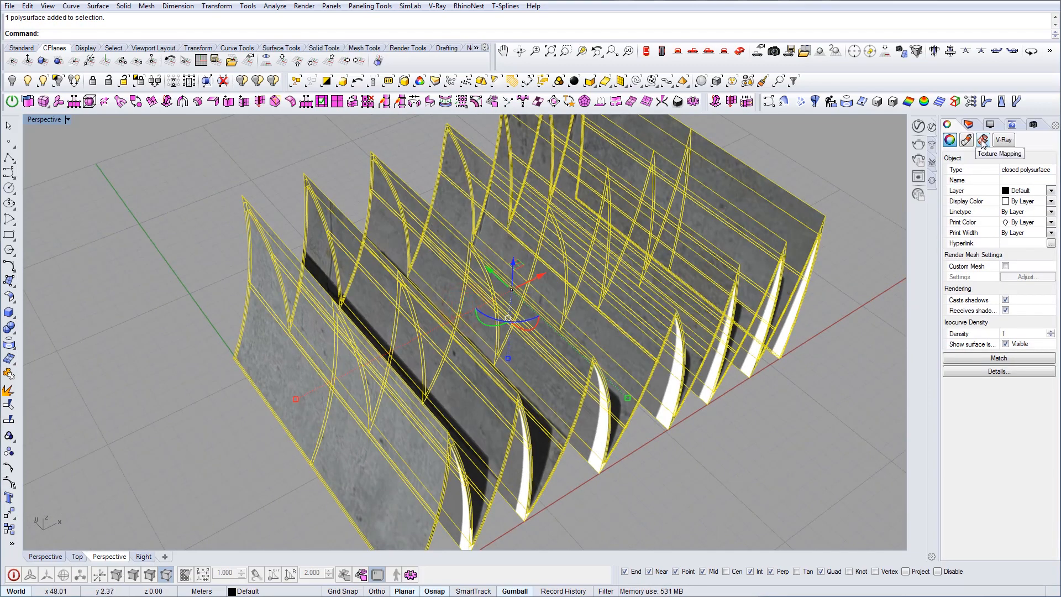
{"action": "left_click", "coordinate": [983, 140]}
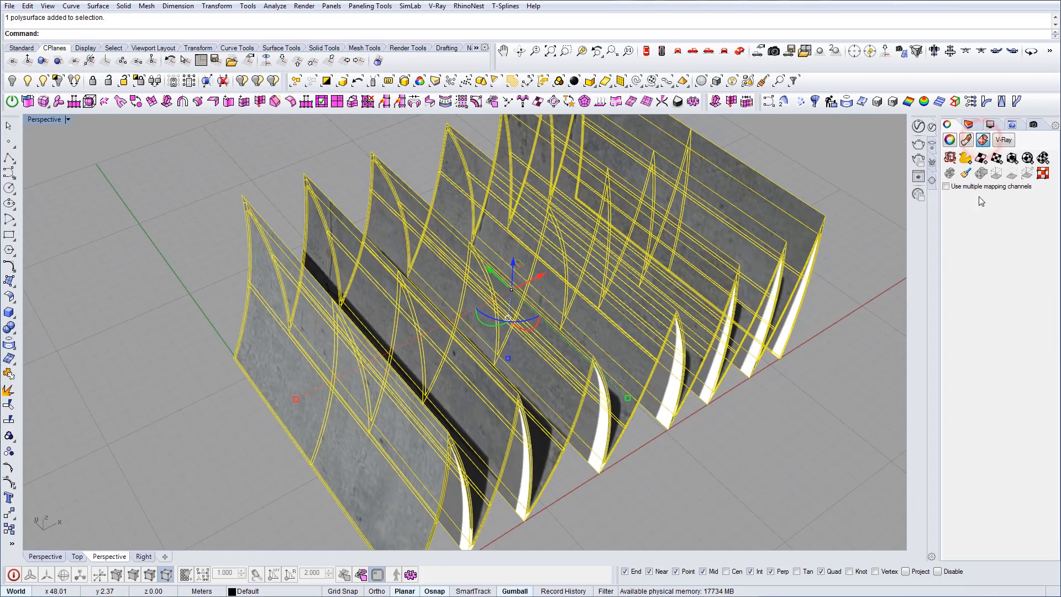
{"action": "left_click", "coordinate": [1011, 159]}
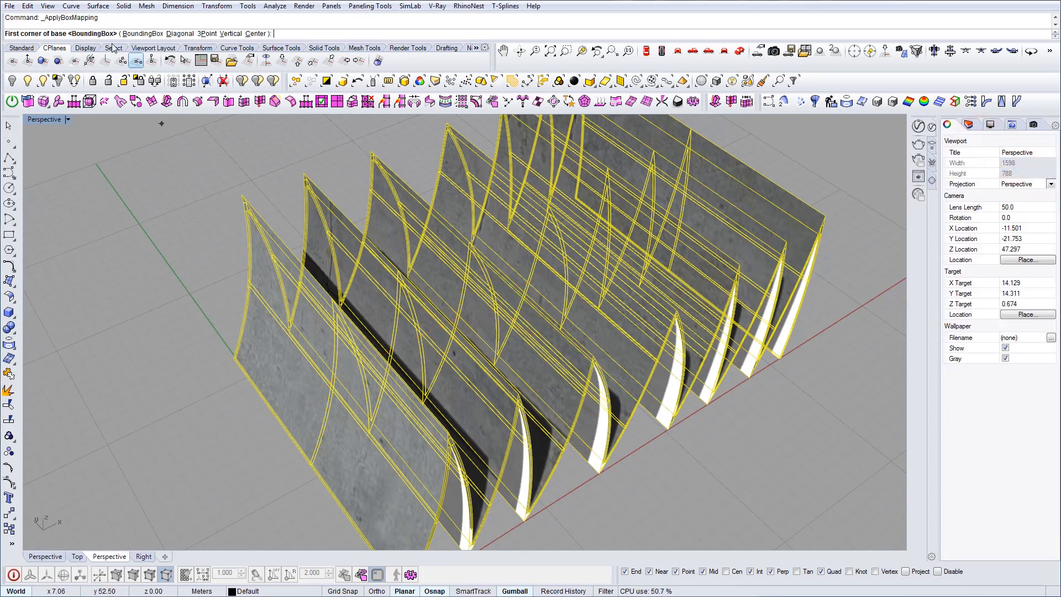
{"action": "left_click", "coordinate": [143, 33]}
{"action": "left_click", "coordinate": [109, 34]}
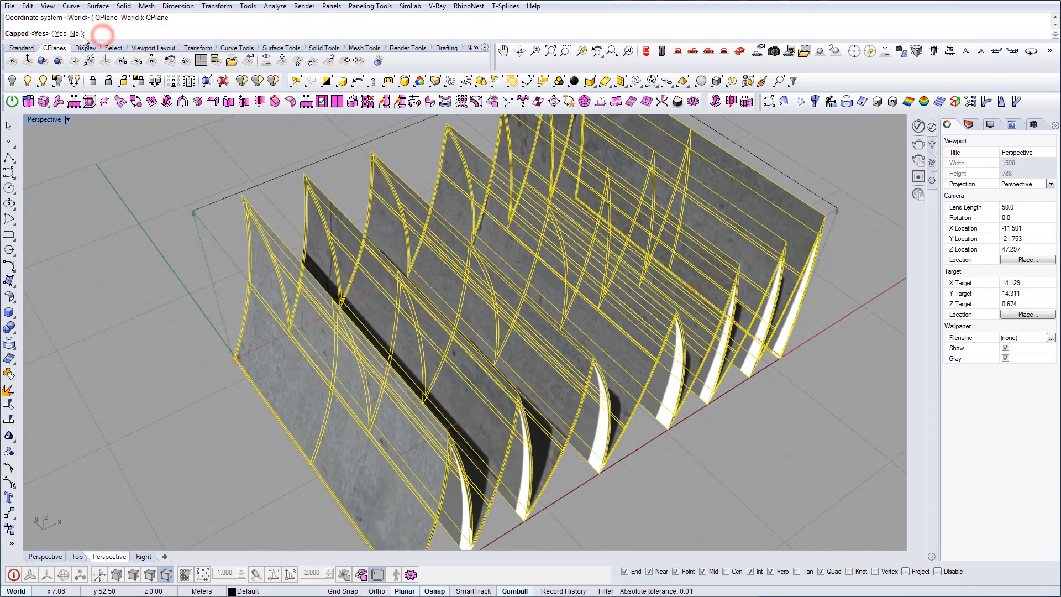
{"action": "left_click", "coordinate": [61, 34]}
Step: Examine the scale and direction of the concrete texture across the folds from several angles
{"action": "mouse_move", "coordinate": [420, 343]}
{"action": "right_mouse_down"}
{"action": "mouse_move", "coordinate": [462, 331]}
{"action": "mouse_move", "coordinate": [506, 392]}
{"action": "mouse_move", "coordinate": [431, 411]}
{"action": "mouse_move", "coordinate": [480, 392]}
{"action": "right_mouse_up"}
{"action": "scroll", "coordinate": [504, 393], "scroll_direction": "up", "scroll_amount": 2}
{"action": "mouse_move", "coordinate": [596, 345]}
{"action": "right_mouse_down", "text": "shift"}
{"action": "mouse_move", "coordinate": [486, 361]}
{"action": "mouse_move", "coordinate": [580, 359]}
{"action": "mouse_move", "coordinate": [525, 356]}
{"action": "right_mouse_up", "text": "shift"}
{"action": "scroll", "coordinate": [486, 360], "scroll_direction": "down", "scroll_amount": 4}
{"action": "left_click", "coordinate": [685, 446]}
{"action": "scroll", "coordinate": [448, 374], "scroll_direction": "up", "scroll_amount": 4}
{"action": "right_click_drag", "start_coordinate": [449, 374], "coordinate": [470, 384]}
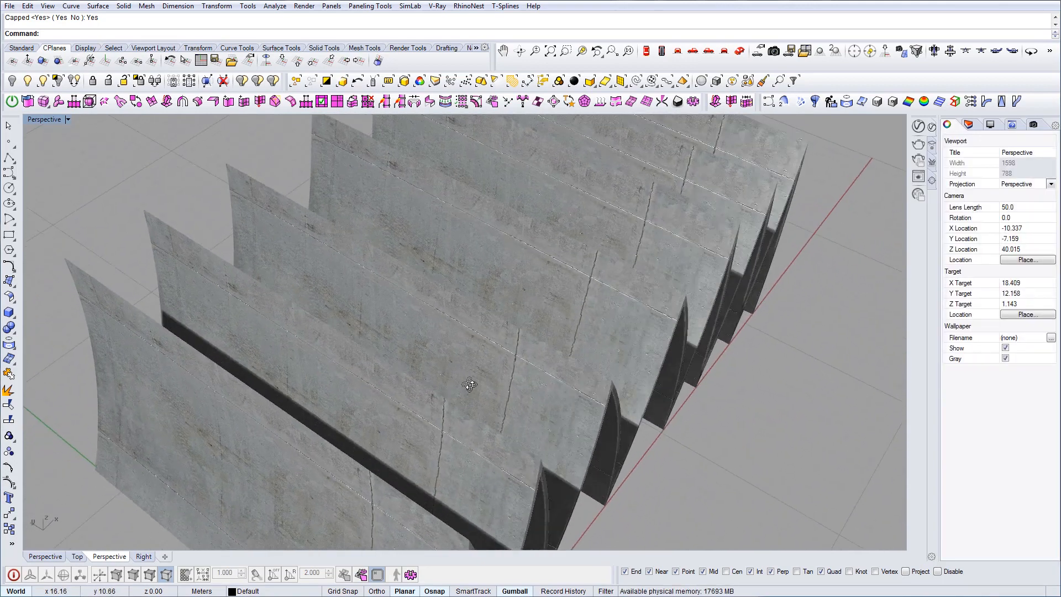
{"action": "scroll", "coordinate": [441, 420], "scroll_direction": "down", "scroll_amount": 3}
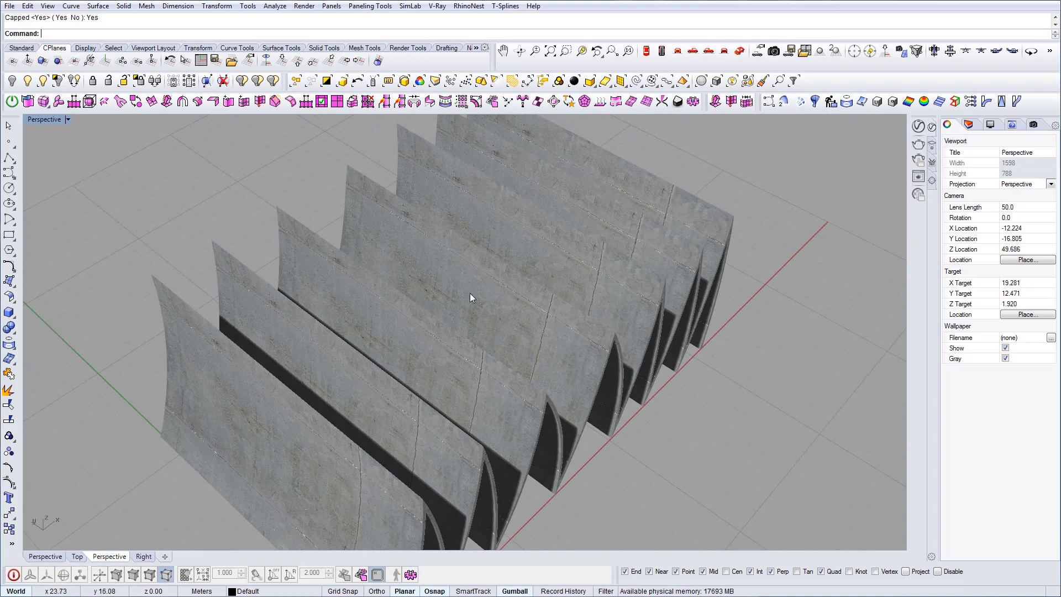
{"action": "right_click_drag", "start_coordinate": [470, 293], "coordinate": [503, 294]}
Step: Show the folded polysurface's mapping widget and scale the mapping box uniformly to about 6.867 × 4.826 × 2.889 m
{"action": "left_click", "coordinate": [499, 294]}
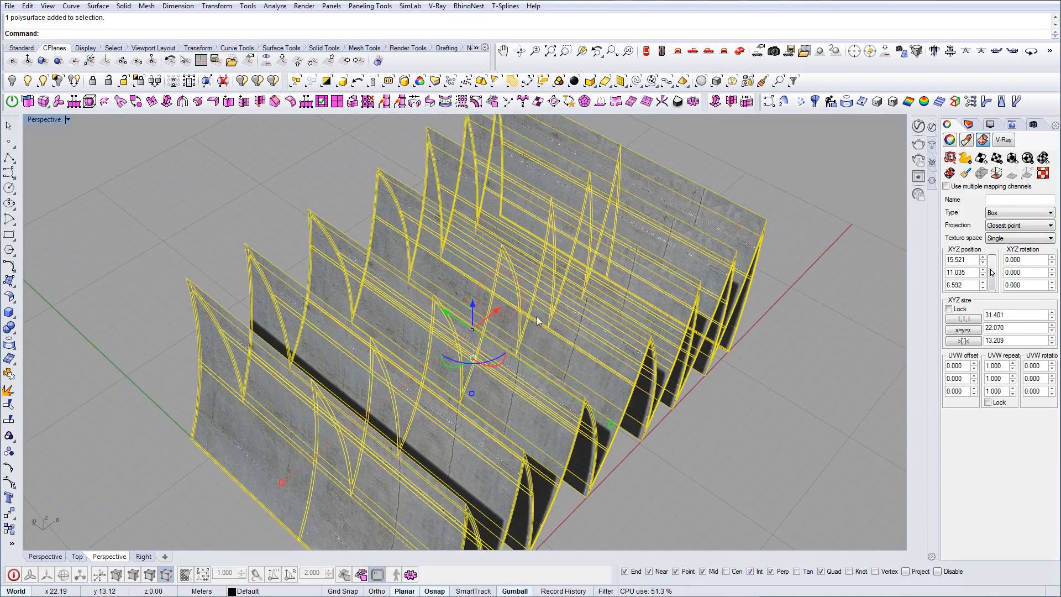
{"action": "left_click", "coordinate": [995, 174]}
{"action": "scroll", "coordinate": [509, 307], "scroll_direction": "up", "scroll_amount": 3}
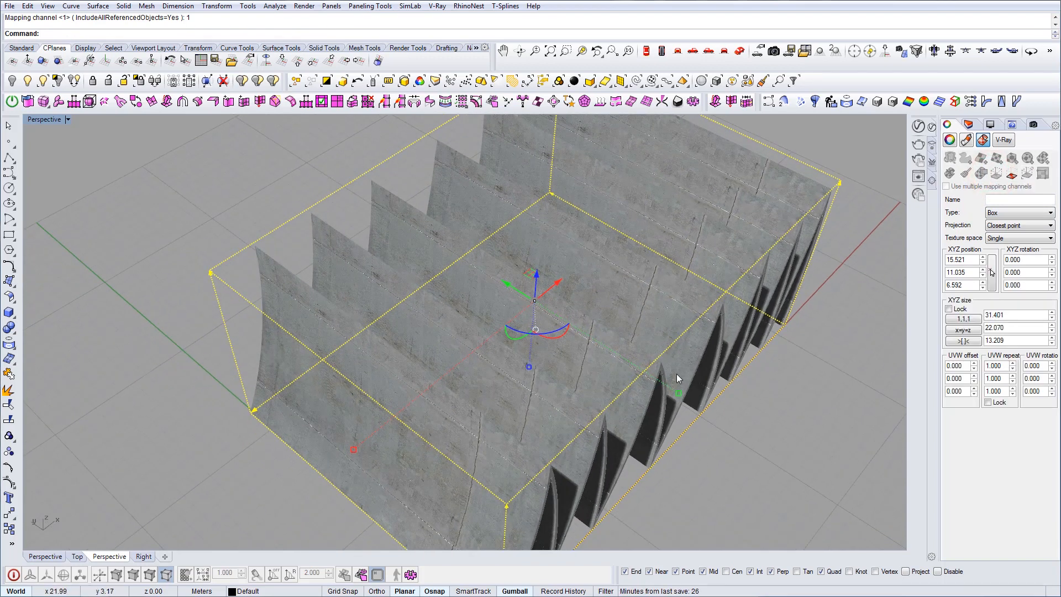
{"action": "left_click_drag", "start_coordinate": [678, 396], "coordinate": [610, 350]}
{"action": "scroll", "coordinate": [552, 359], "scroll_direction": "up", "scroll_amount": 3}
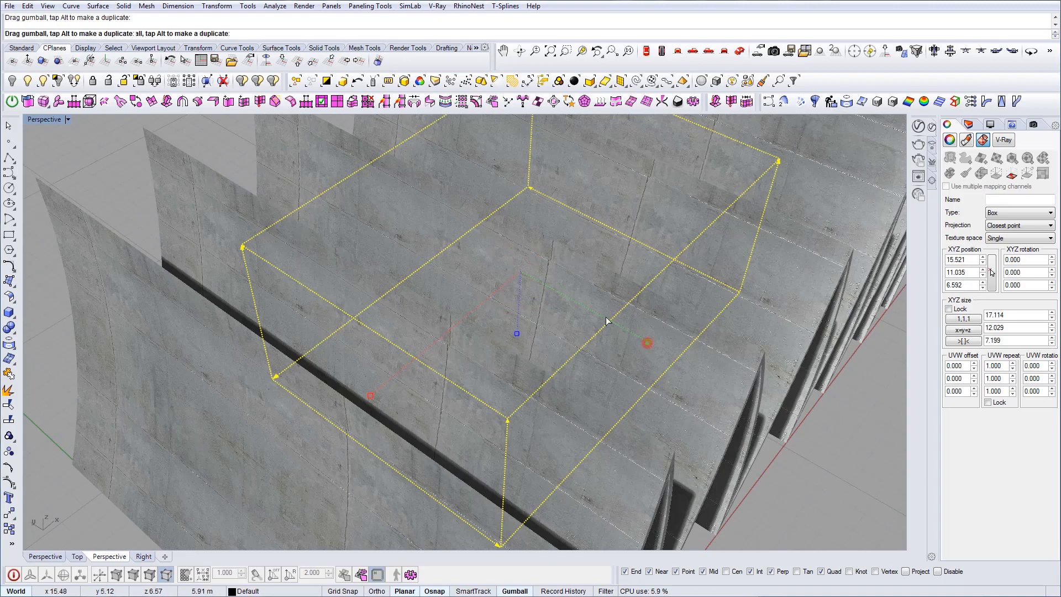
{"action": "left_click_drag", "start_coordinate": [606, 320], "coordinate": [569, 299], "text": "shift"}
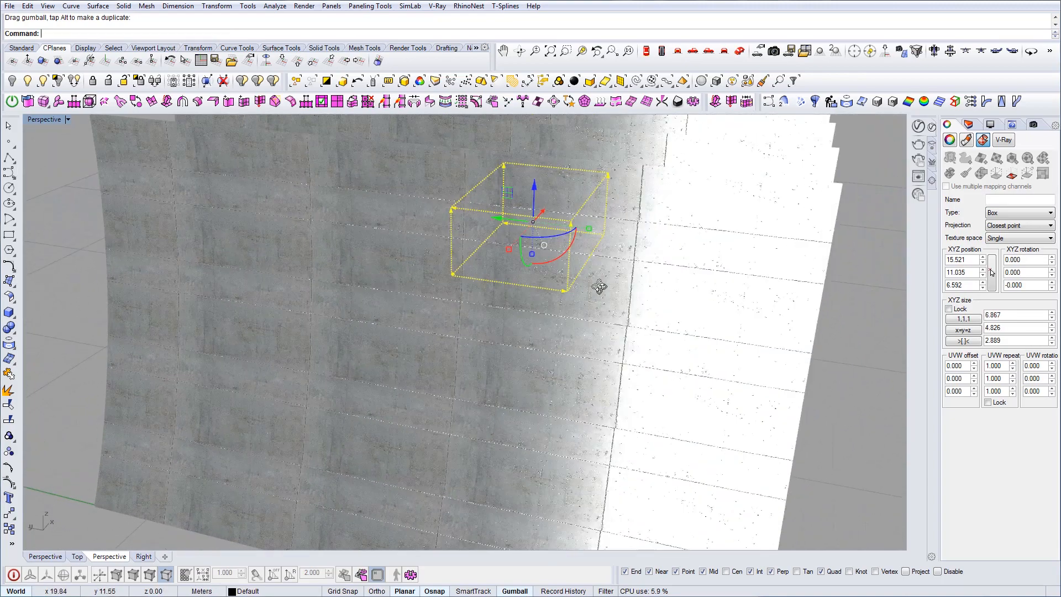
Step: Stretch the mapping box vertically to about 5.759 m and rotate it -90° about the X axis
{"action": "right_click_drag", "start_coordinate": [599, 286], "coordinate": [525, 303]}
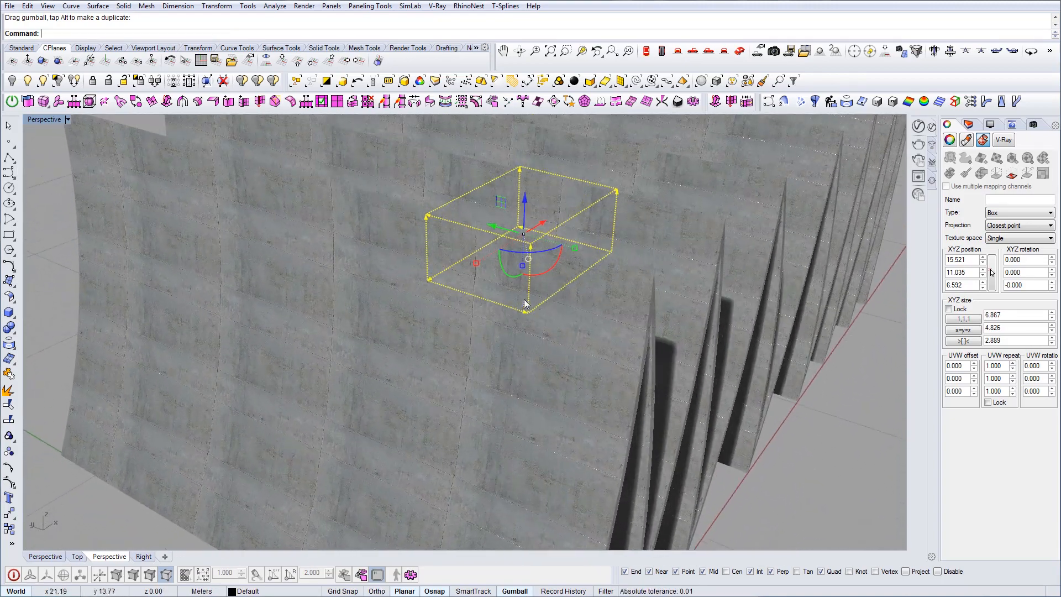
{"action": "left_click_drag", "start_coordinate": [522, 267], "coordinate": [525, 296]}
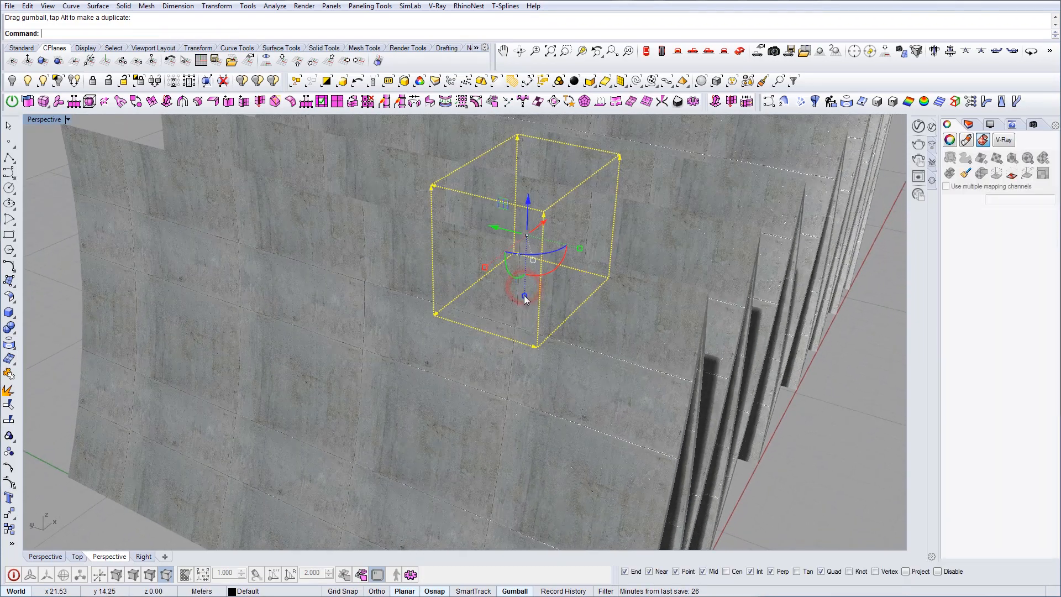
{"action": "right_click_drag", "start_coordinate": [525, 296], "coordinate": [549, 308]}
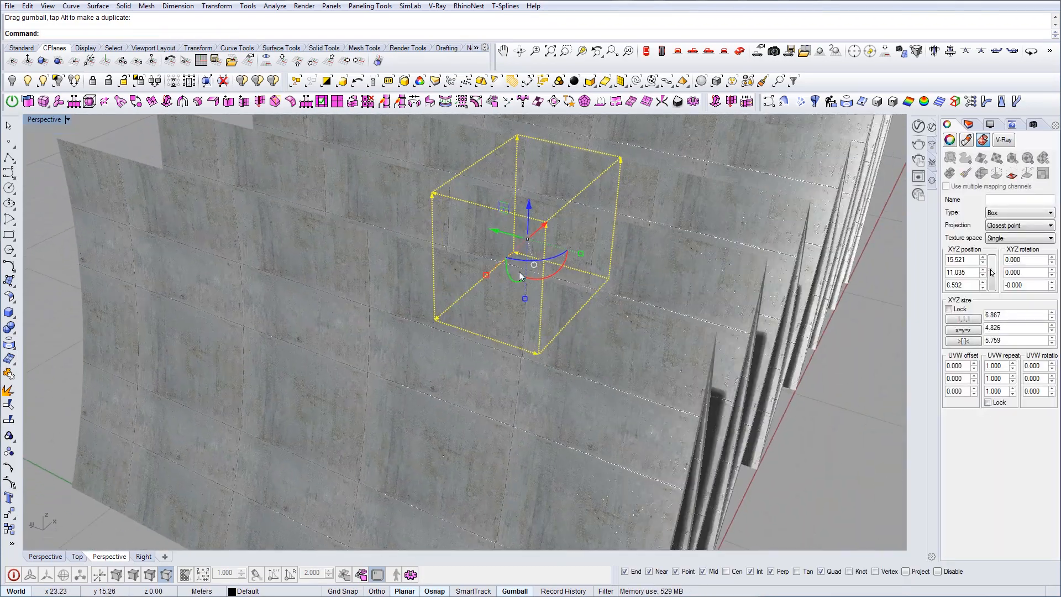
{"action": "right_click_drag", "start_coordinate": [570, 258], "coordinate": [603, 231]}
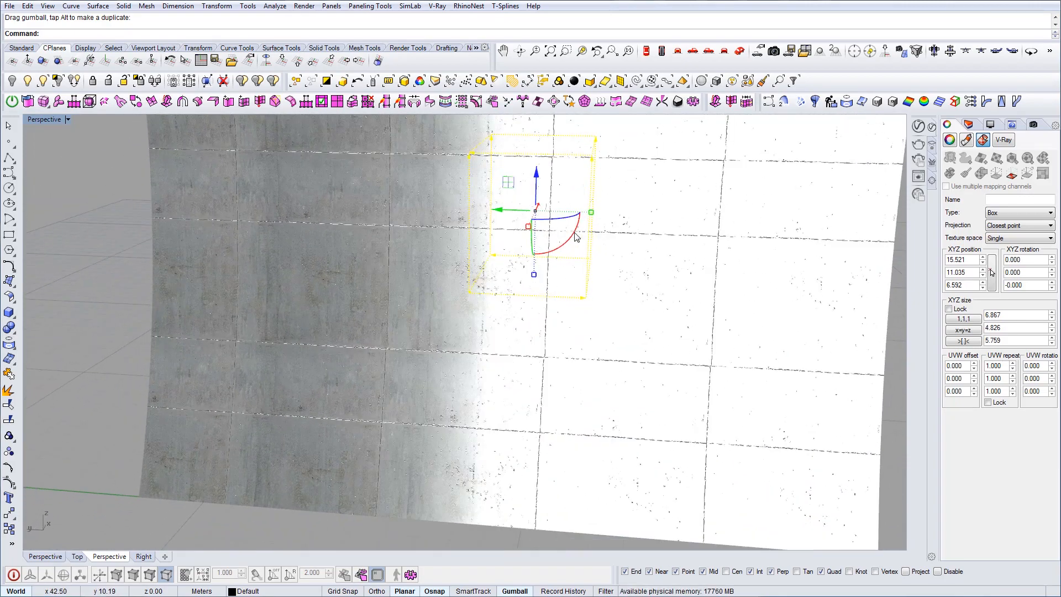
{"action": "key", "text": "Return"}
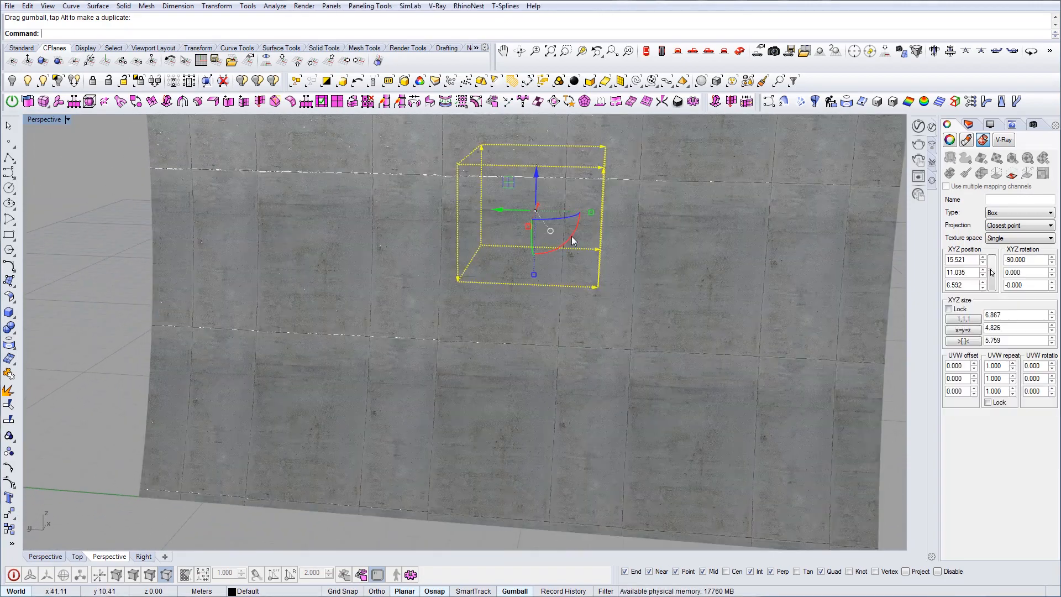
{"action": "right_click_drag", "start_coordinate": [698, 326], "coordinate": [592, 386]}
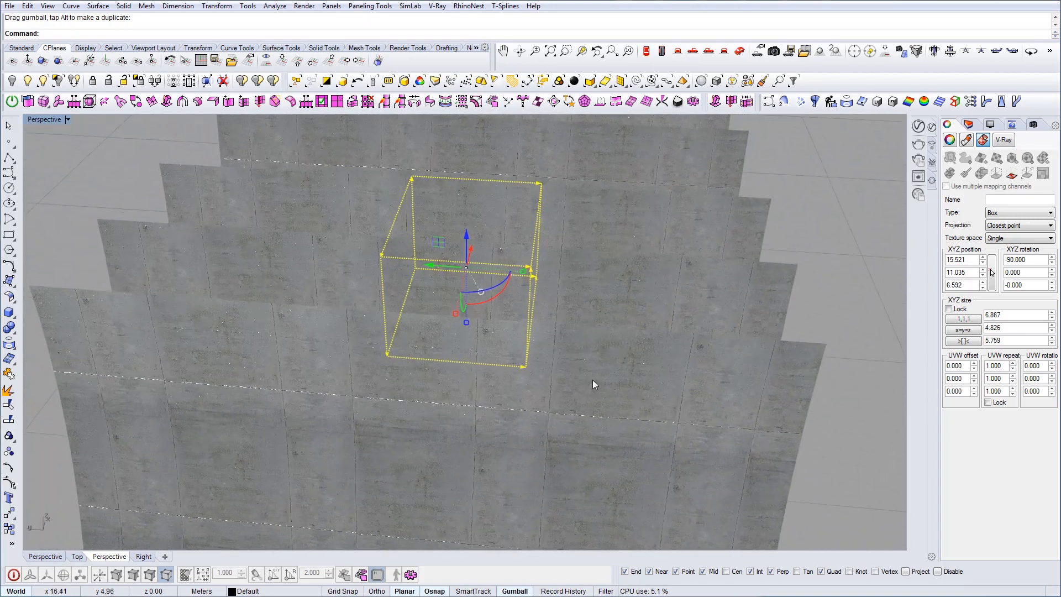
Step: Shorten the rotated mapping box along one axis and scale it uniformly to about 2.911 × 2.046 × 1.782 m
{"action": "left_click_drag", "start_coordinate": [525, 277], "coordinate": [509, 273]}
{"action": "right_click_drag", "start_coordinate": [510, 273], "coordinate": [485, 309]}
{"action": "left_click_drag", "start_coordinate": [483, 305], "coordinate": [467, 296], "text": "shift"}
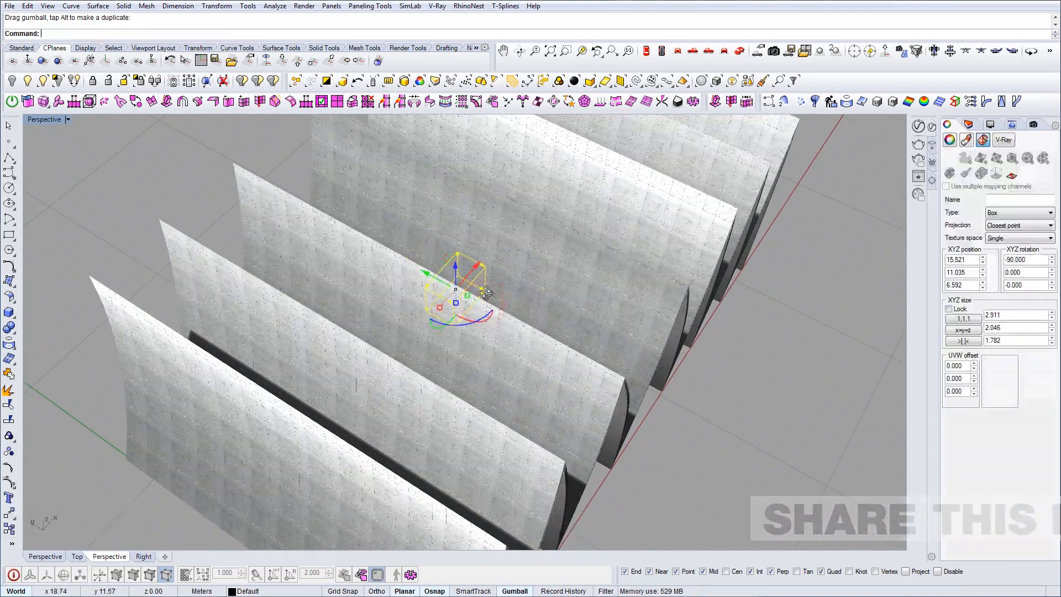
Step: Enlarge the mapping box uniformly to about 4.608 × 3.239 × 2.821 m and check the texture on the folds
{"action": "right_click_drag", "start_coordinate": [478, 314], "coordinate": [472, 286]}
{"action": "scroll", "coordinate": [473, 286], "scroll_direction": "up", "scroll_amount": 3}
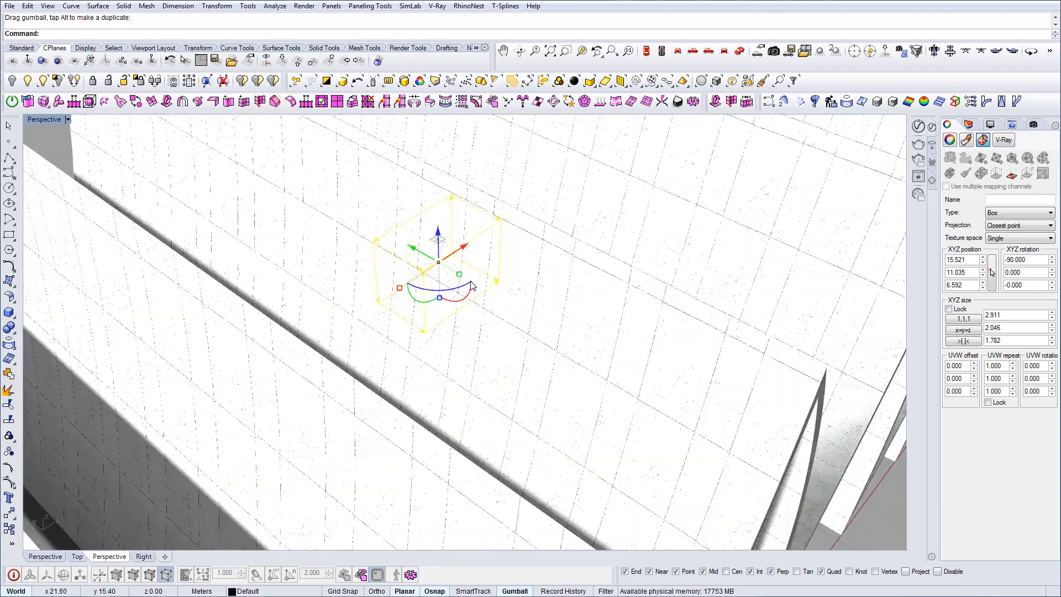
{"action": "left_click_drag", "start_coordinate": [459, 274], "coordinate": [472, 281], "text": "shift"}
{"action": "scroll", "coordinate": [473, 281], "scroll_direction": "down", "scroll_amount": 5}
{"action": "right_click_drag", "start_coordinate": [475, 279], "coordinate": [645, 414]}
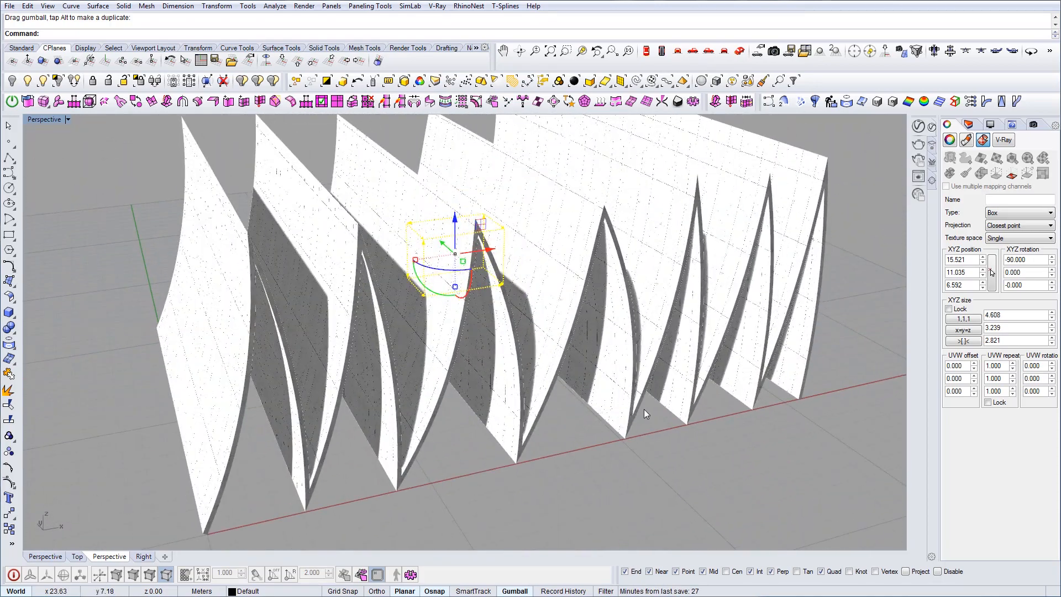
Step: Set the Perspective viewport to Shaded display and view the whole folded building
{"action": "left_click", "coordinate": [68, 120]}
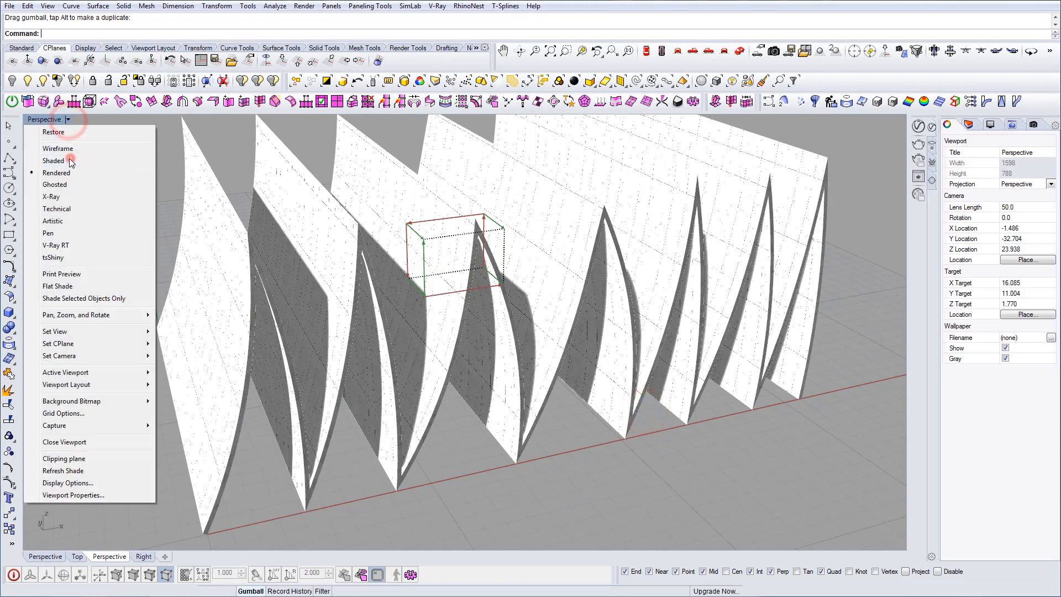
{"action": "left_click", "coordinate": [71, 159]}
{"action": "right_click_drag", "start_coordinate": [453, 309], "coordinate": [706, 411]}
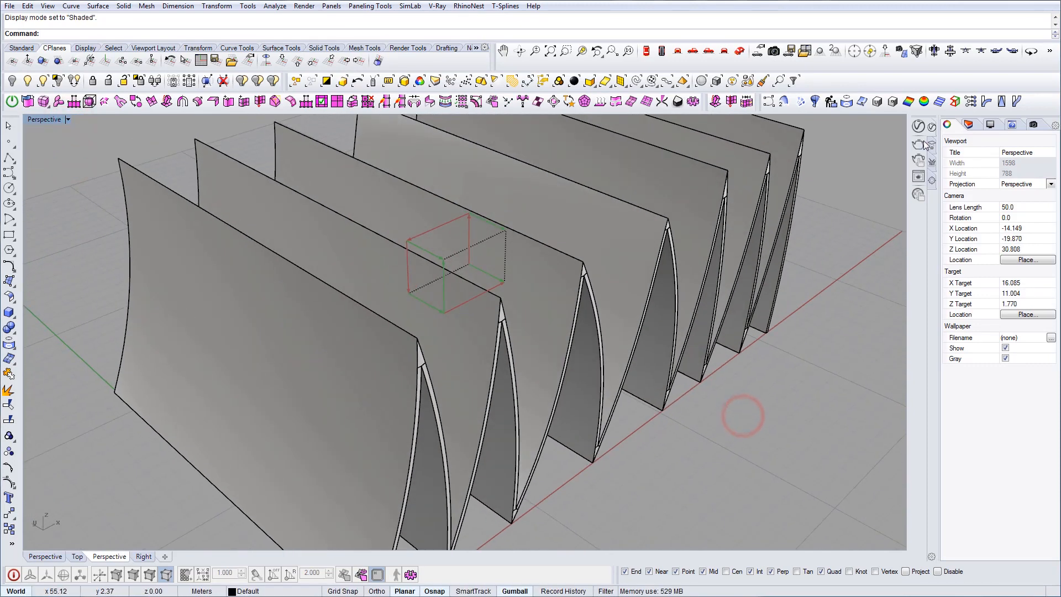
{"action": "right_click_drag", "start_coordinate": [836, 198], "coordinate": [454, 273]}
{"action": "scroll", "coordinate": [453, 311], "scroll_direction": "down", "scroll_amount": 6}
{"action": "right_click_drag", "start_coordinate": [440, 332], "coordinate": [436, 348]}
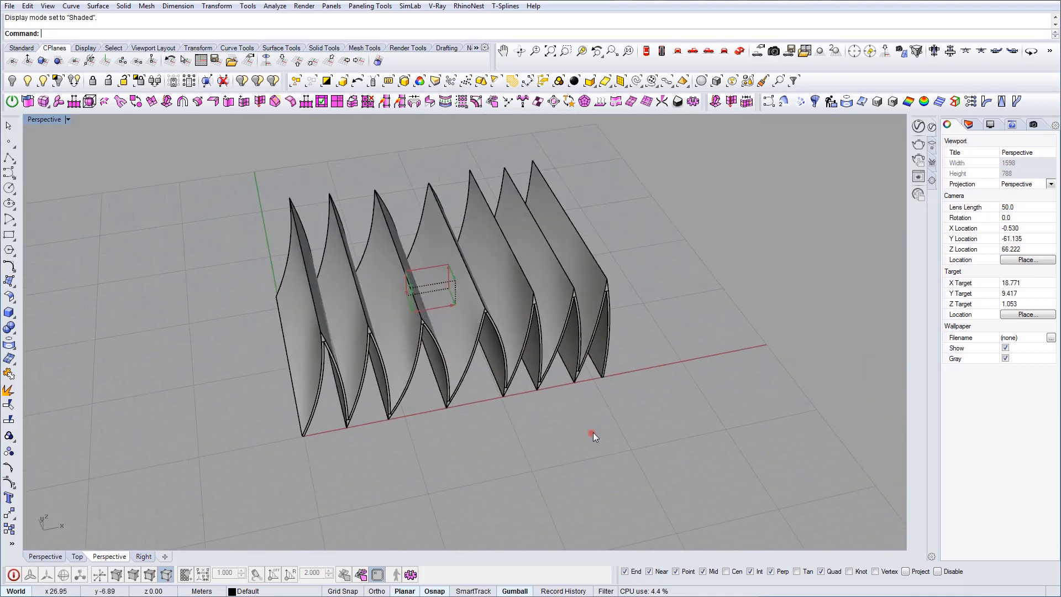
Step: Draw a large rectangle on the ground extending well beyond the building on all sides
{"action": "right_click_drag", "start_coordinate": [593, 432], "coordinate": [429, 442]}
{"action": "scroll", "coordinate": [429, 442], "scroll_direction": "down", "scroll_amount": 5}
{"action": "type", "text": "R"}
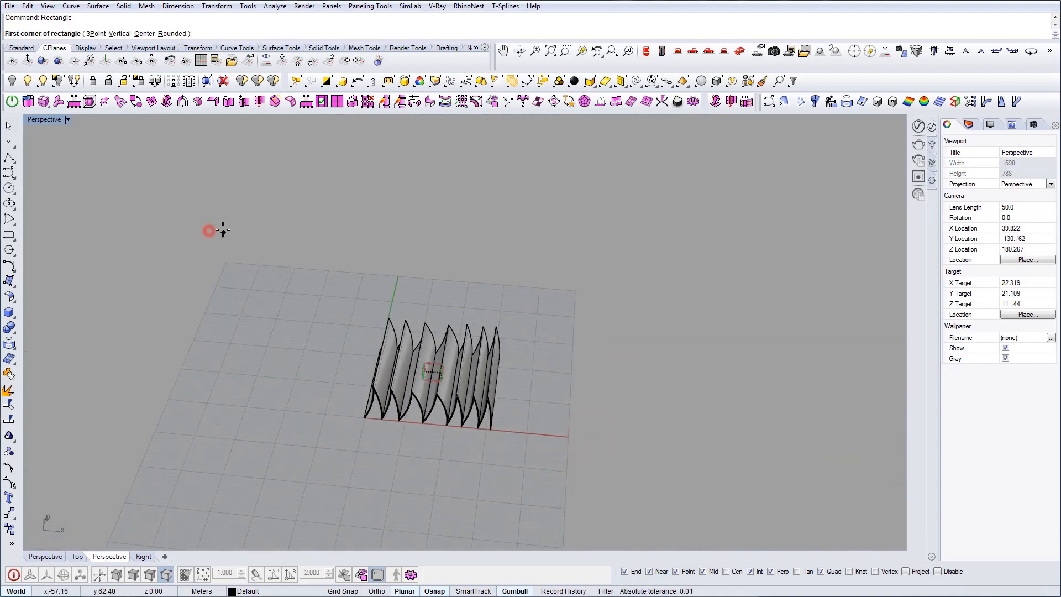
{"action": "left_click", "coordinate": [216, 231]}
{"action": "scroll", "coordinate": [216, 231], "scroll_direction": "down", "scroll_amount": 3}
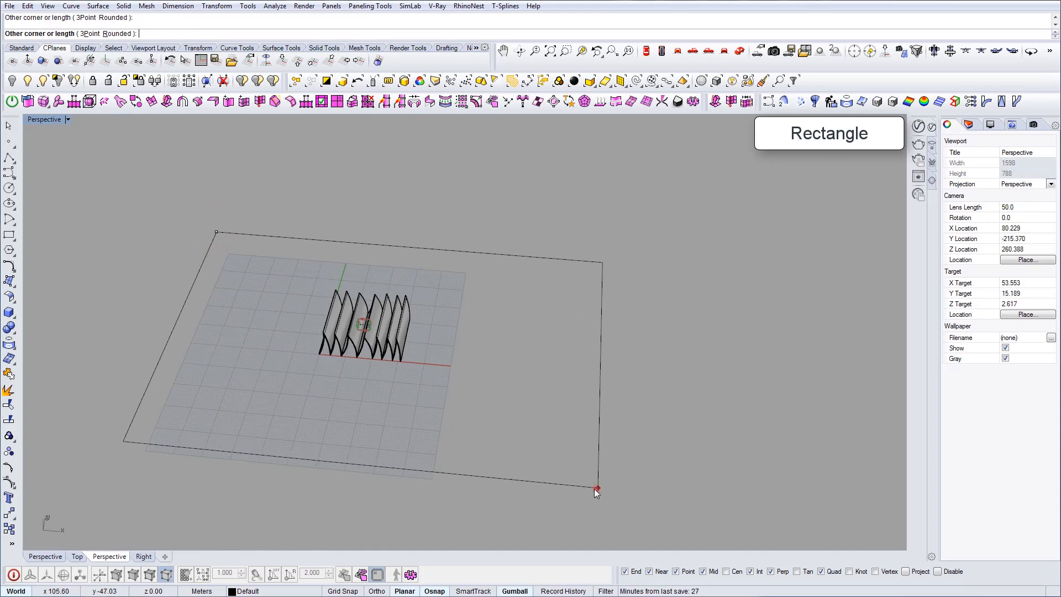
{"action": "left_click", "coordinate": [596, 489]}
Step: Create a planar surface from the large rectangle to serve as the ground
{"action": "left_click_drag", "start_coordinate": [655, 478], "coordinate": [541, 425]}
{"action": "type", "text": "ps"}
{"action": "key", "text": "Return"}
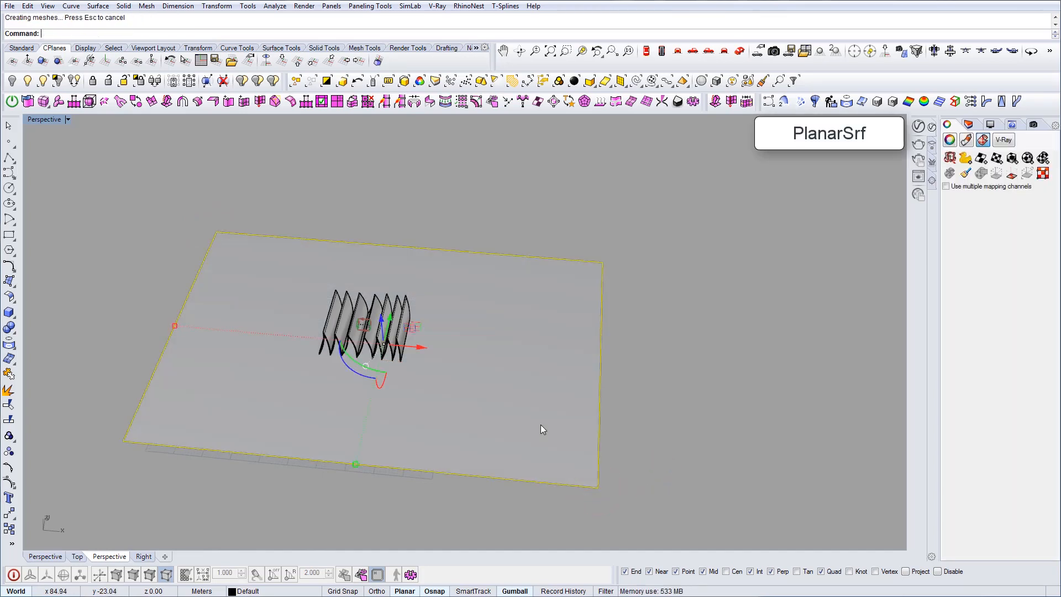
{"action": "scroll", "coordinate": [393, 399], "scroll_direction": "up", "scroll_amount": 5}
{"action": "right_click_drag", "start_coordinate": [392, 399], "coordinate": [545, 344]}
{"action": "key", "text": "Escape"}
Step: Select the ground surface and add Asphalt_Cracked_D01_200cm from the V-Ray library's Ground category to the scene
{"action": "scroll", "coordinate": [547, 357], "scroll_direction": "up", "scroll_amount": 3}
{"action": "left_click", "coordinate": [677, 425]}
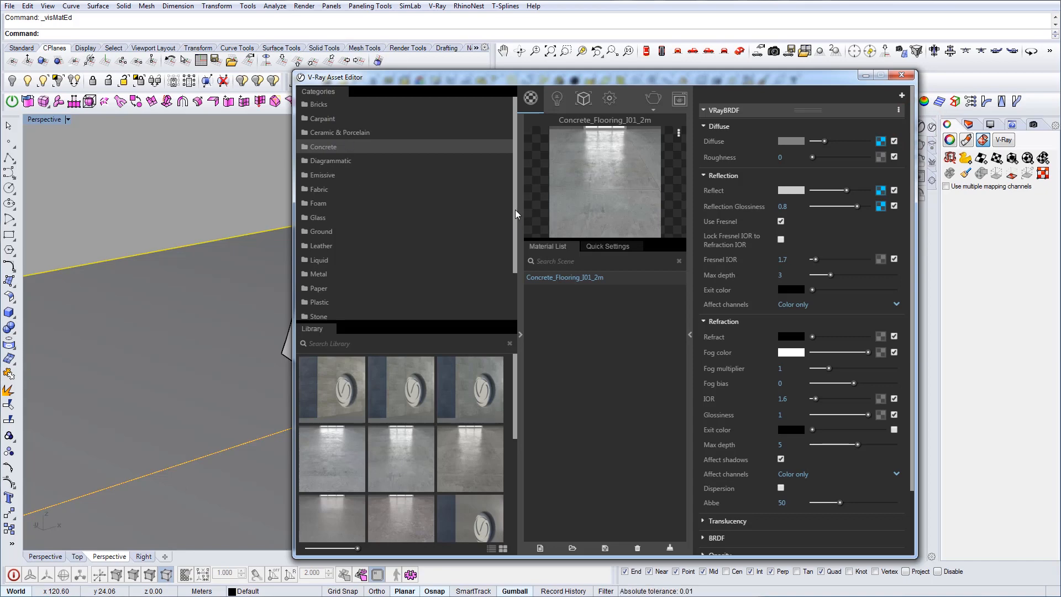
{"action": "left_click_drag", "start_coordinate": [515, 210], "coordinate": [519, 261]}
{"action": "left_click", "coordinate": [321, 172]}
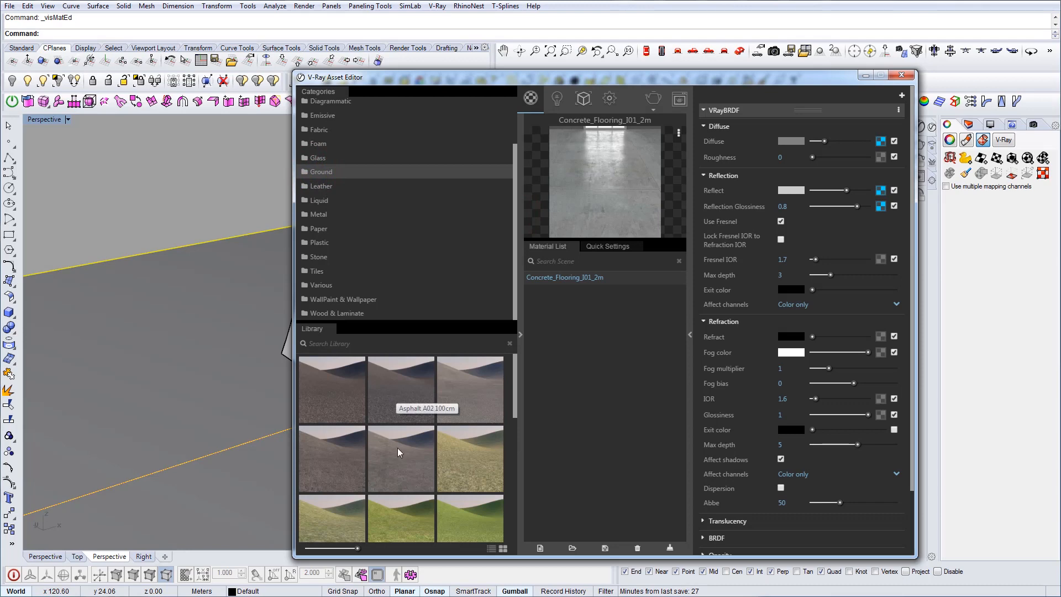
{"action": "right_click", "coordinate": [396, 448]}
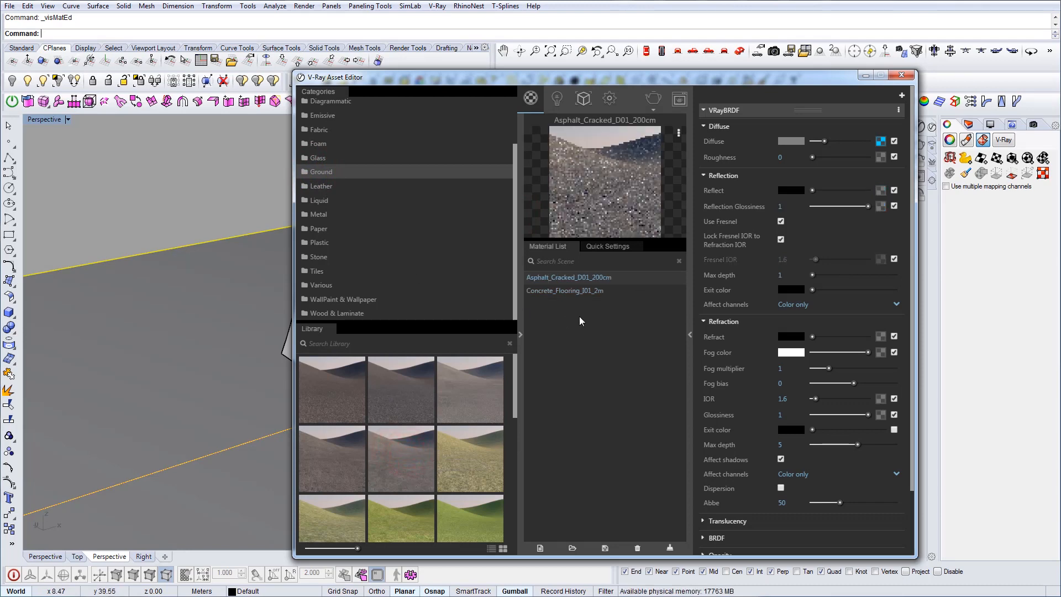
Step: Apply Asphalt_Cracked_D01_200cm to the selected ground surface and close the asset editor
{"action": "right_click", "coordinate": [564, 279]}
{"action": "left_click", "coordinate": [595, 300]}
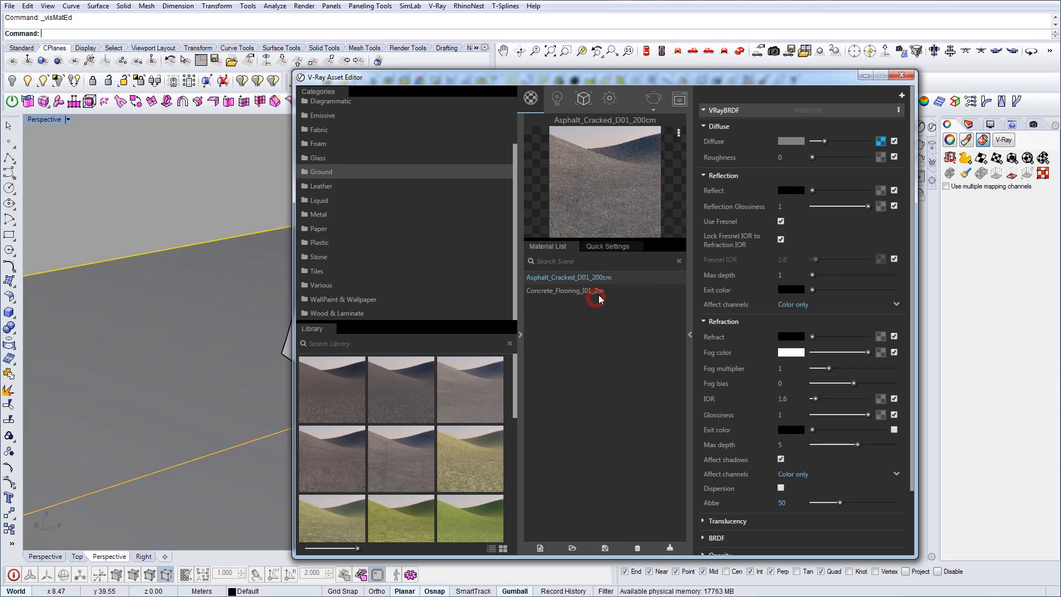
{"action": "left_click", "coordinate": [904, 76]}
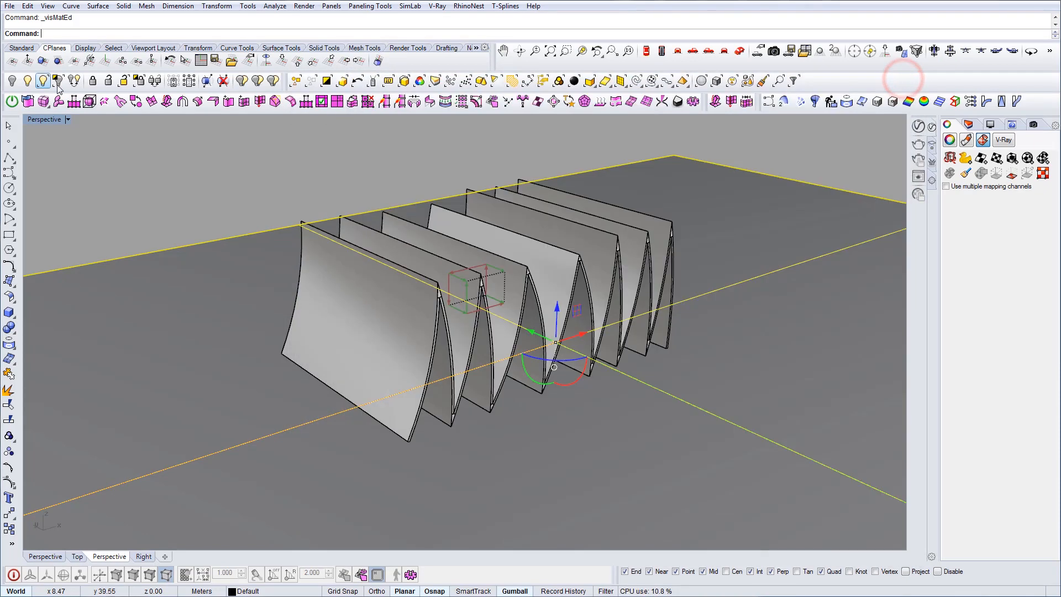
Step: Isolate the ground surface and set the Perspective viewport to Rendered display
{"action": "left_click", "coordinate": [58, 81]}
{"action": "left_click", "coordinate": [68, 119]}
{"action": "left_click", "coordinate": [61, 172]}
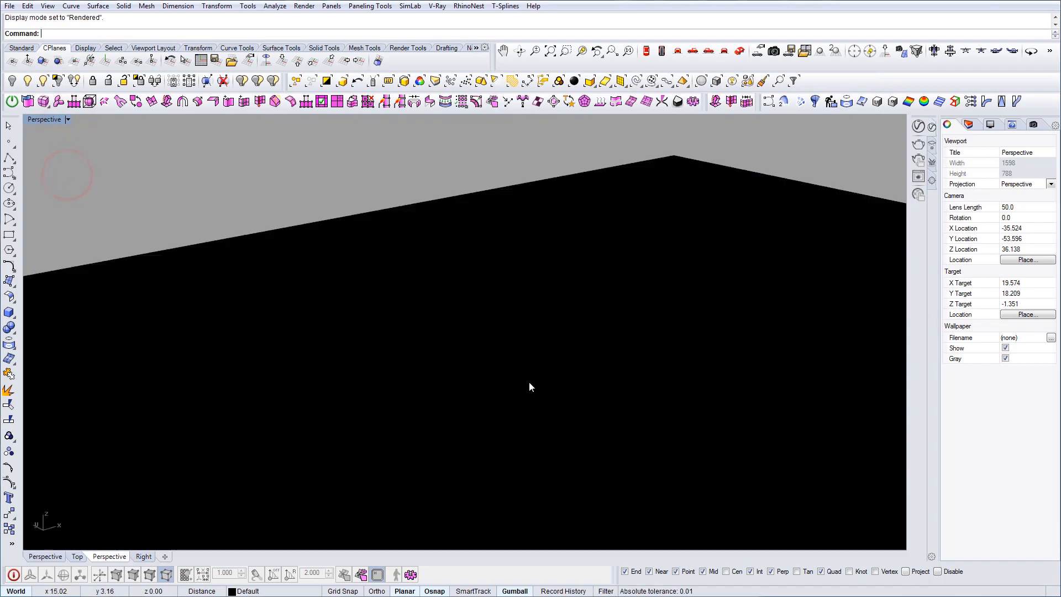
Step: Select the ground surface and apply box texture mapping to it using its bounding box, capped, on mapping channel 1
{"action": "mouse_move", "coordinate": [529, 381]}
{"action": "right_mouse_down"}
{"action": "mouse_move", "coordinate": [515, 384]}
{"action": "mouse_move", "coordinate": [518, 398]}
{"action": "right_mouse_up"}
{"action": "scroll", "coordinate": [518, 398], "scroll_direction": "down", "scroll_amount": 9}
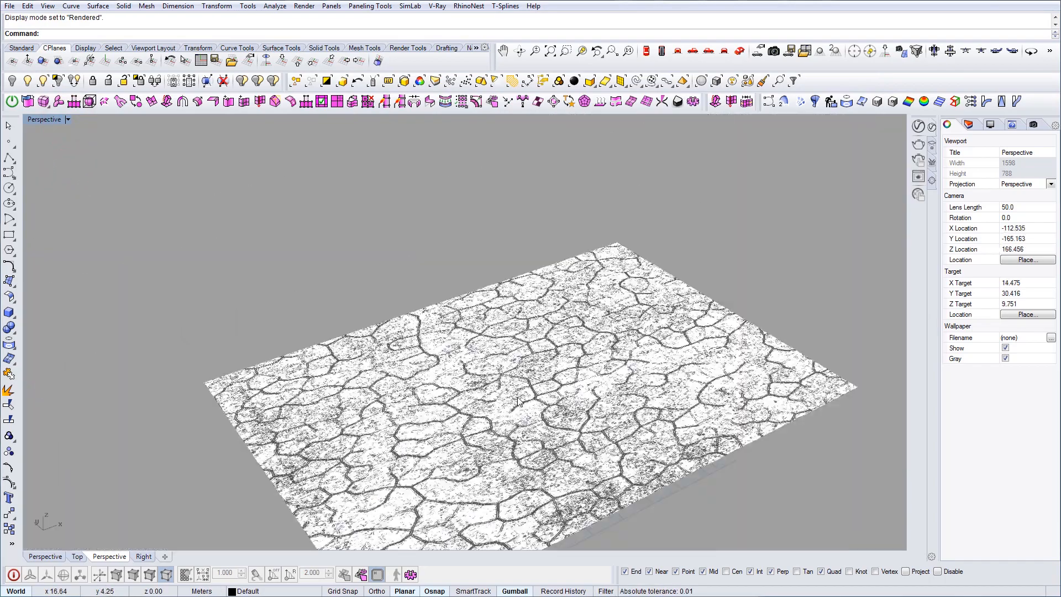
{"action": "left_click", "coordinate": [531, 402]}
{"action": "scroll", "coordinate": [532, 401], "scroll_direction": "up", "scroll_amount": 5}
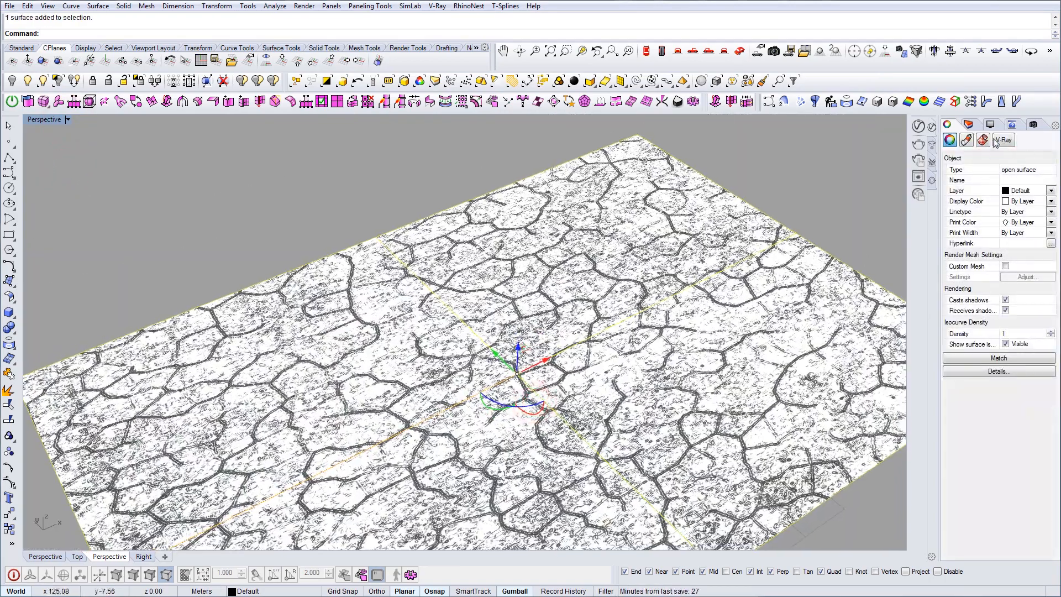
{"action": "left_click", "coordinate": [983, 140]}
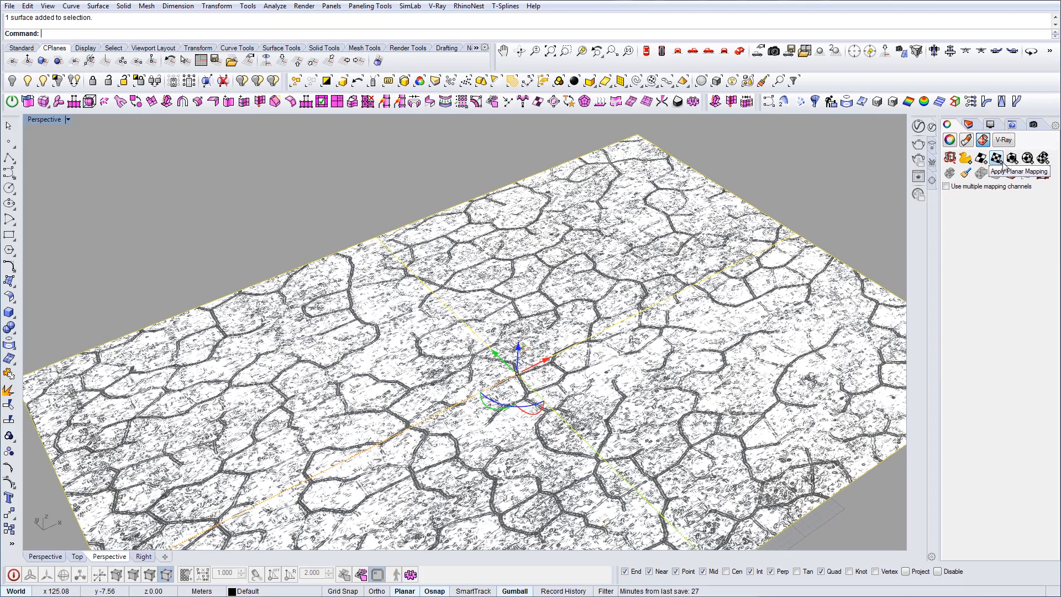
{"action": "left_click", "coordinate": [1011, 159]}
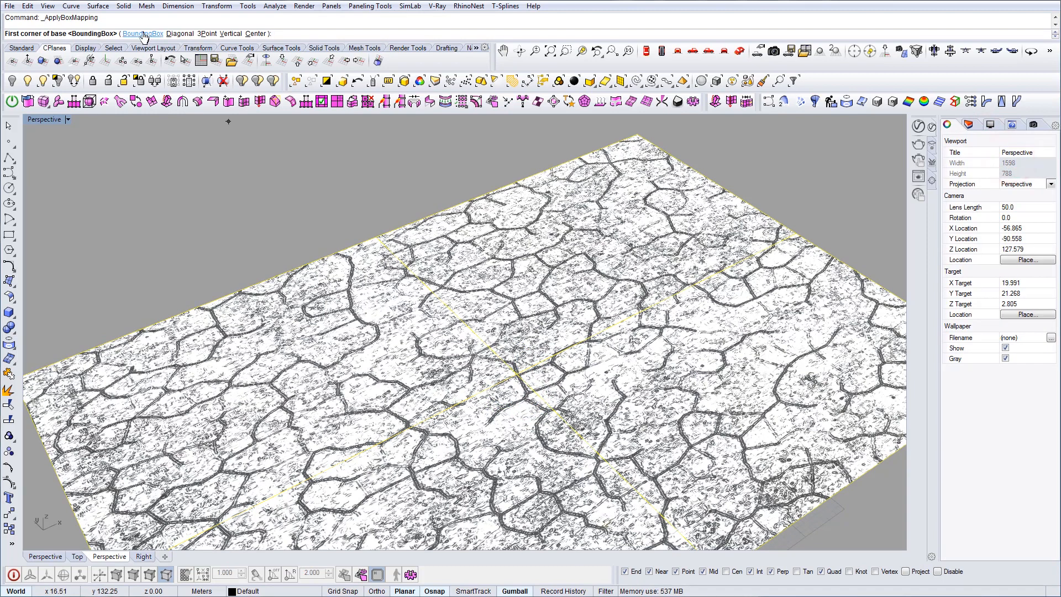
{"action": "left_click", "coordinate": [111, 35]}
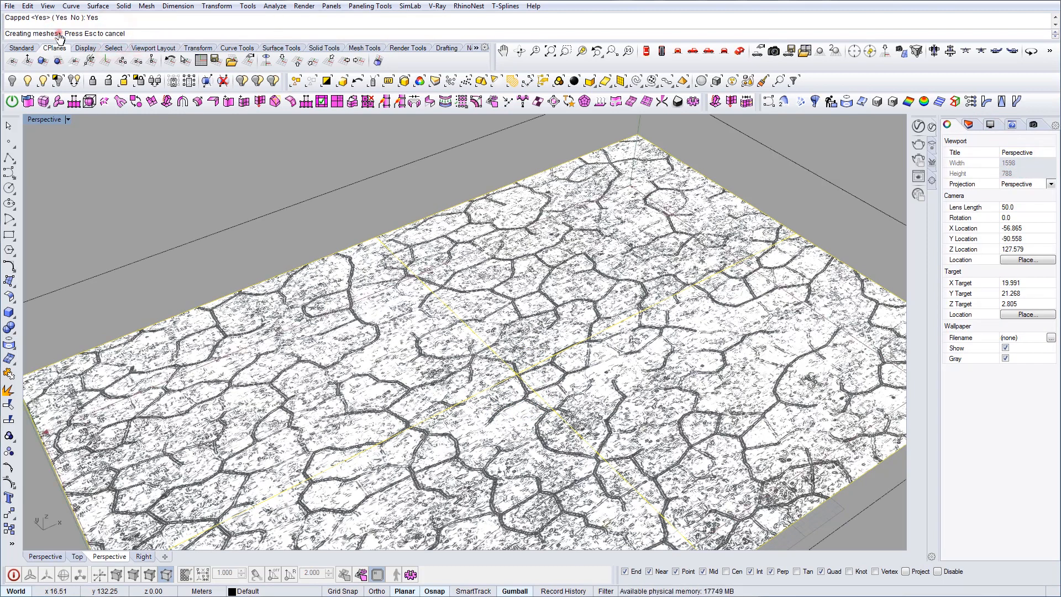
Step: Show the ground's mapping widget and scale it down uniformly to about 30.2 × 20.1 × 6.0 so the cracked asphalt repeats finer
{"action": "left_click", "coordinate": [996, 173]}
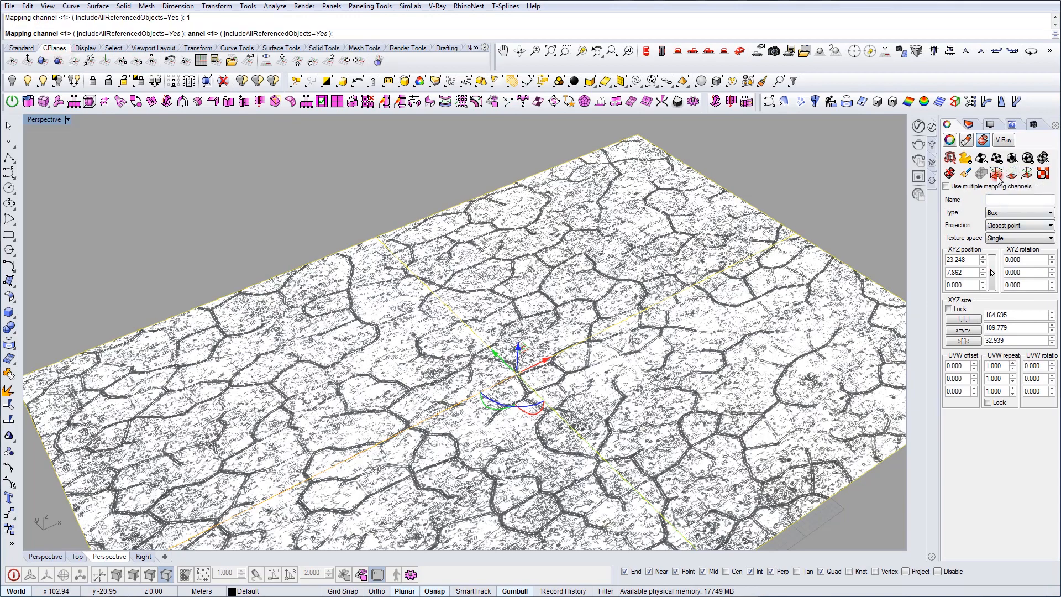
{"action": "scroll", "coordinate": [608, 371], "scroll_direction": "down", "scroll_amount": 3}
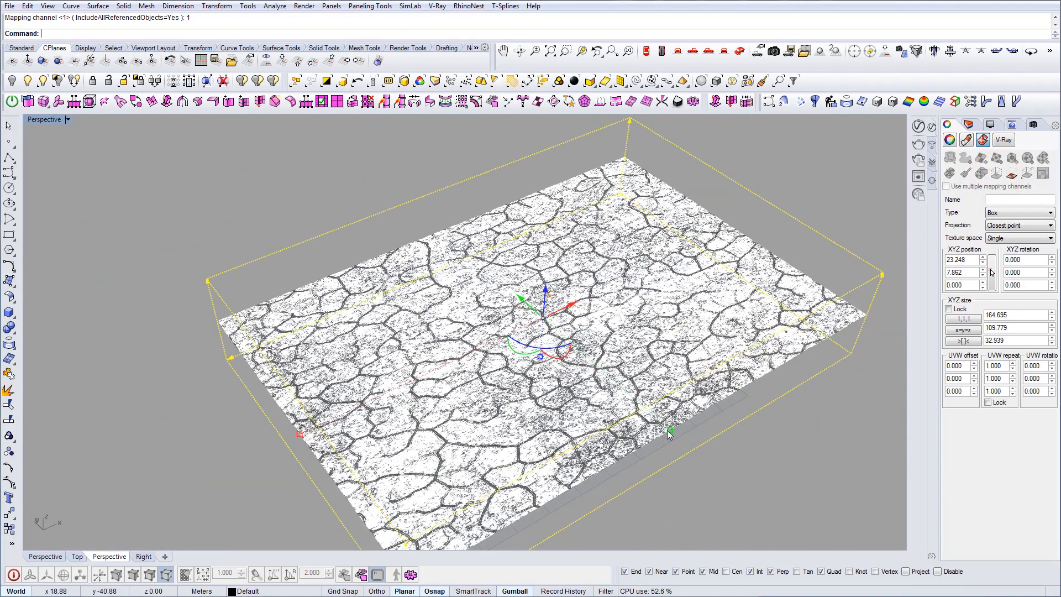
{"action": "left_click_drag", "start_coordinate": [672, 429], "coordinate": [566, 354]}
{"action": "scroll", "coordinate": [561, 360], "scroll_direction": "up", "scroll_amount": 5}
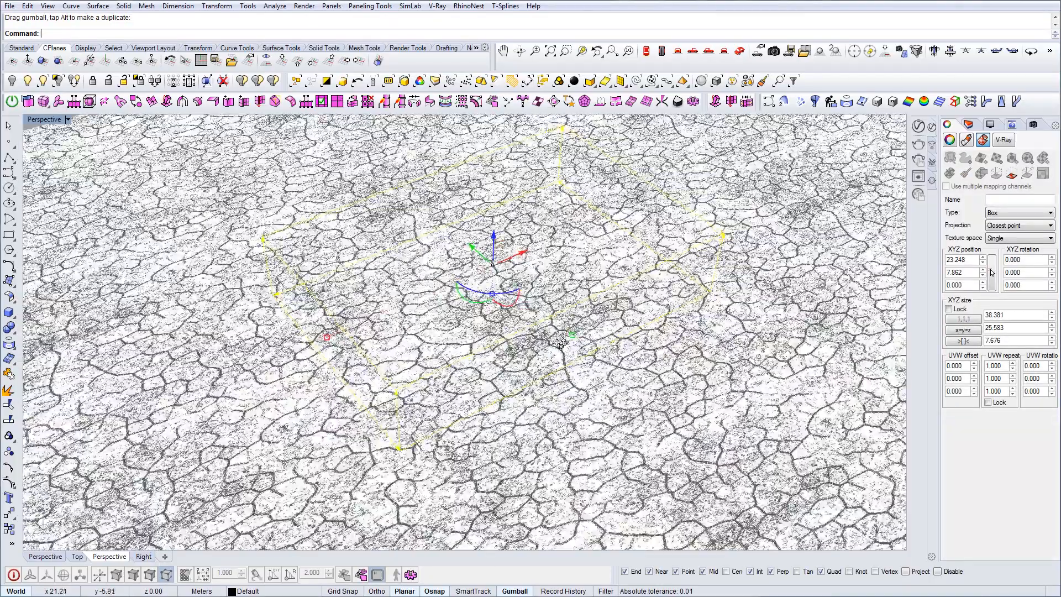
{"action": "scroll", "coordinate": [560, 361], "scroll_direction": "up", "scroll_amount": 2}
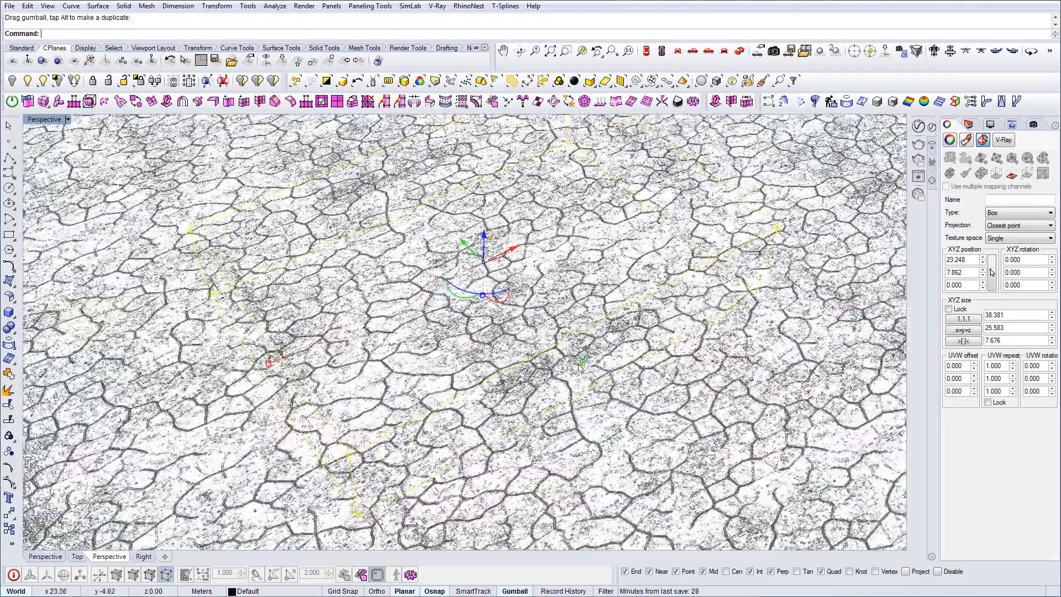
{"action": "mouse_move", "coordinate": [580, 366]}
{"action": "left_mouse_down"}
{"action": "mouse_move", "coordinate": [566, 351]}
{"action": "mouse_move", "coordinate": [584, 355]}
{"action": "left_mouse_up"}
{"action": "scroll", "coordinate": [592, 375], "scroll_direction": "down", "scroll_amount": 6}
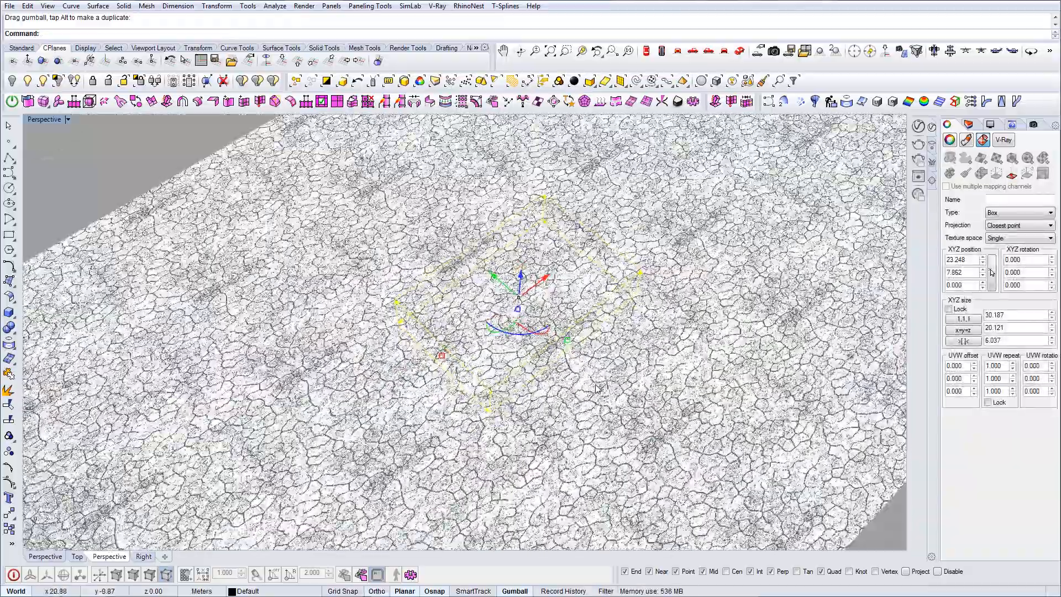
{"action": "scroll", "coordinate": [596, 389], "scroll_direction": "down", "scroll_amount": 4}
{"action": "left_click", "coordinate": [323, 180]}
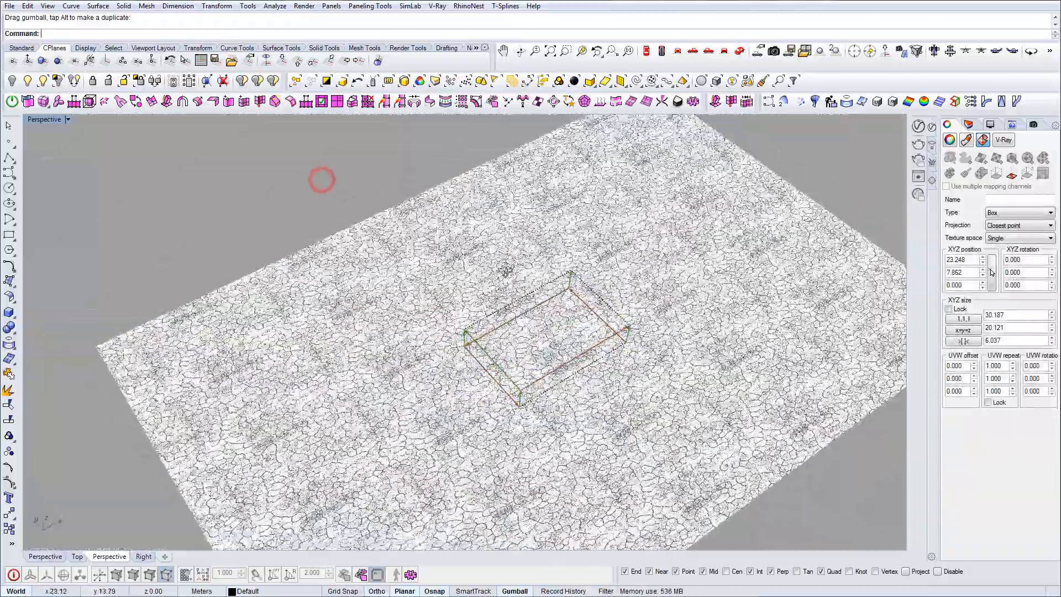
{"action": "right_click_drag", "start_coordinate": [519, 287], "coordinate": [528, 268]}
{"action": "scroll", "coordinate": [501, 269], "scroll_direction": "up", "scroll_amount": 5}
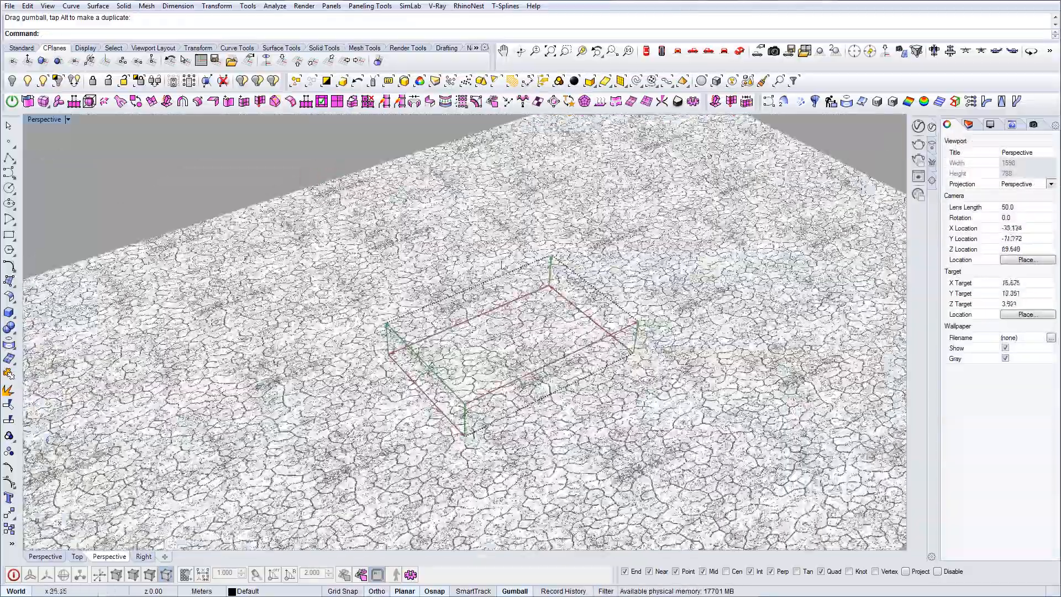
Step: Set the Perspective viewport to Shaded display
{"action": "left_click", "coordinate": [68, 119]}
{"action": "left_click", "coordinate": [63, 161]}
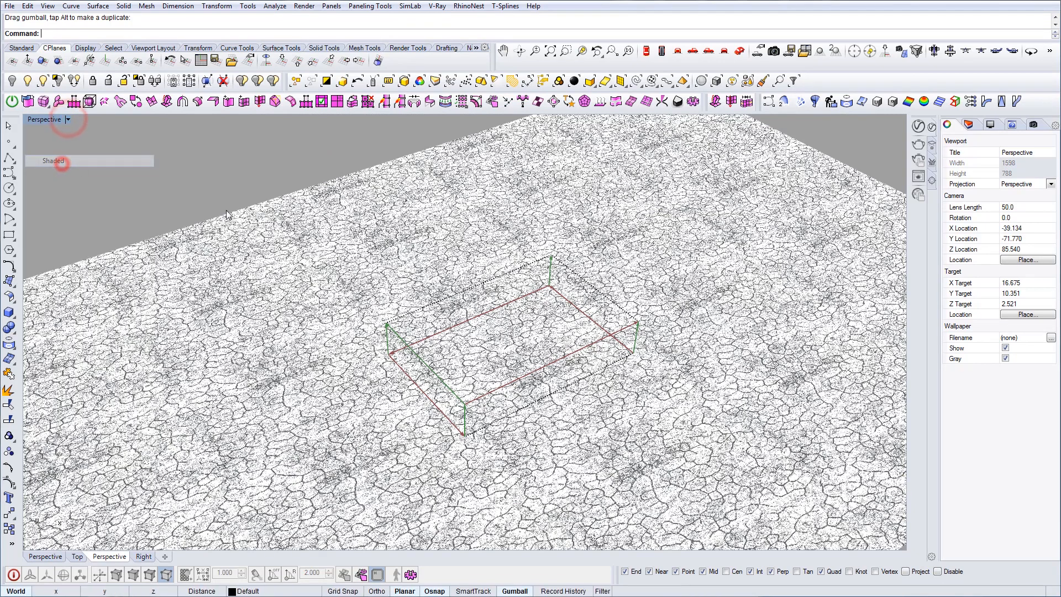
{"action": "right_click_drag", "start_coordinate": [251, 185], "coordinate": [251, 182]}
Step: Show the hidden pointed infill panels at both ends of the building with ShowSelected, seven at each end
{"action": "left_click", "coordinate": [42, 83]}
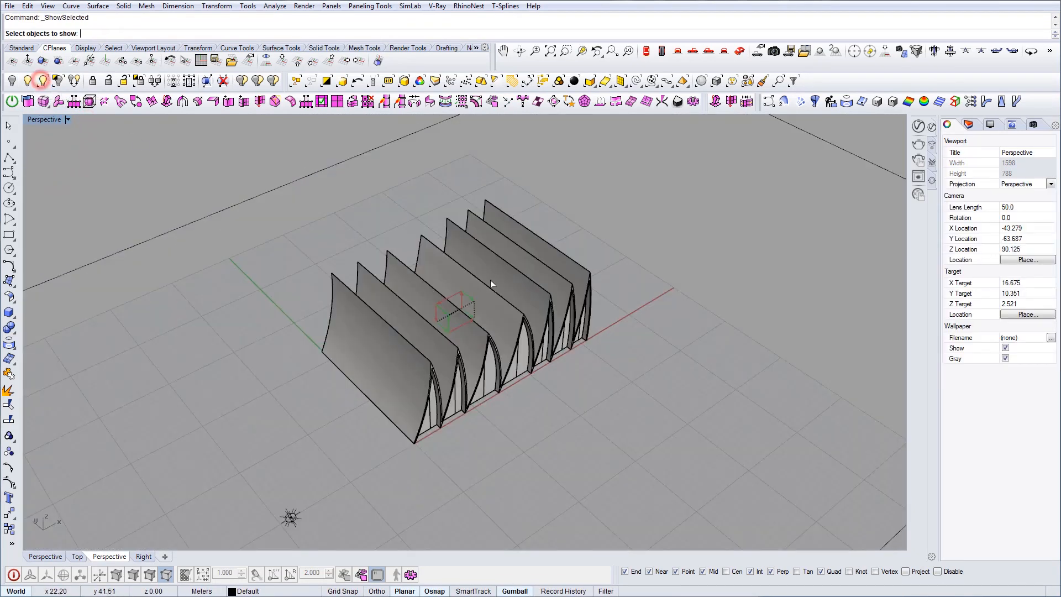
{"action": "right_click_drag", "start_coordinate": [492, 282], "coordinate": [442, 260]}
{"action": "scroll", "coordinate": [407, 408], "scroll_direction": "up", "scroll_amount": 6}
{"action": "scroll", "coordinate": [425, 400], "scroll_direction": "down", "scroll_amount": 8}
{"action": "scroll", "coordinate": [426, 396], "scroll_direction": "up", "scroll_amount": 6}
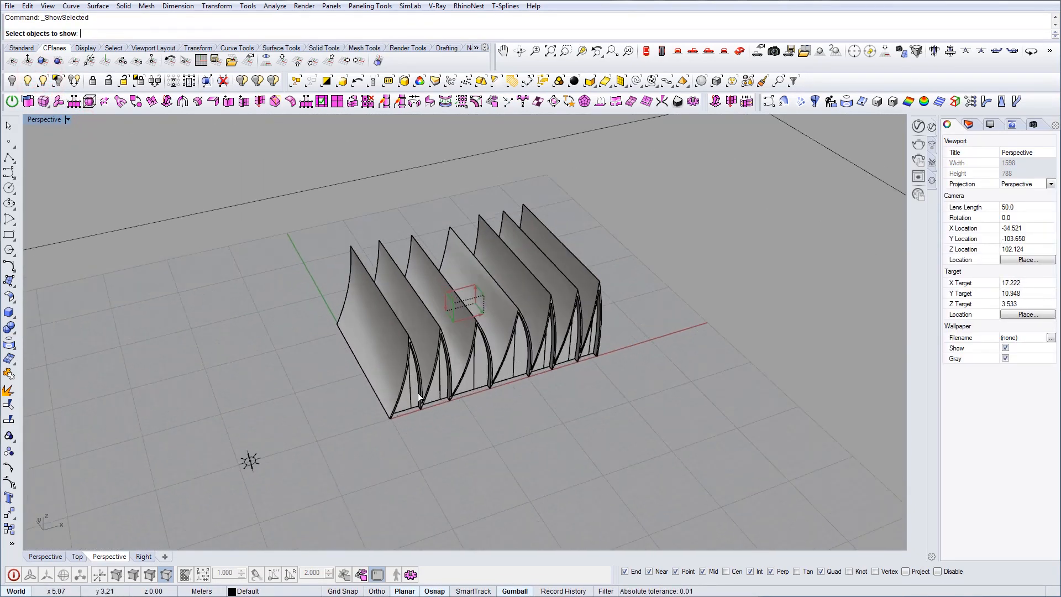
{"action": "left_click", "coordinate": [402, 394]}
{"action": "scroll", "coordinate": [476, 386], "scroll_direction": "up", "scroll_amount": 1}
{"action": "scroll", "coordinate": [470, 395], "scroll_direction": "down", "scroll_amount": 3}
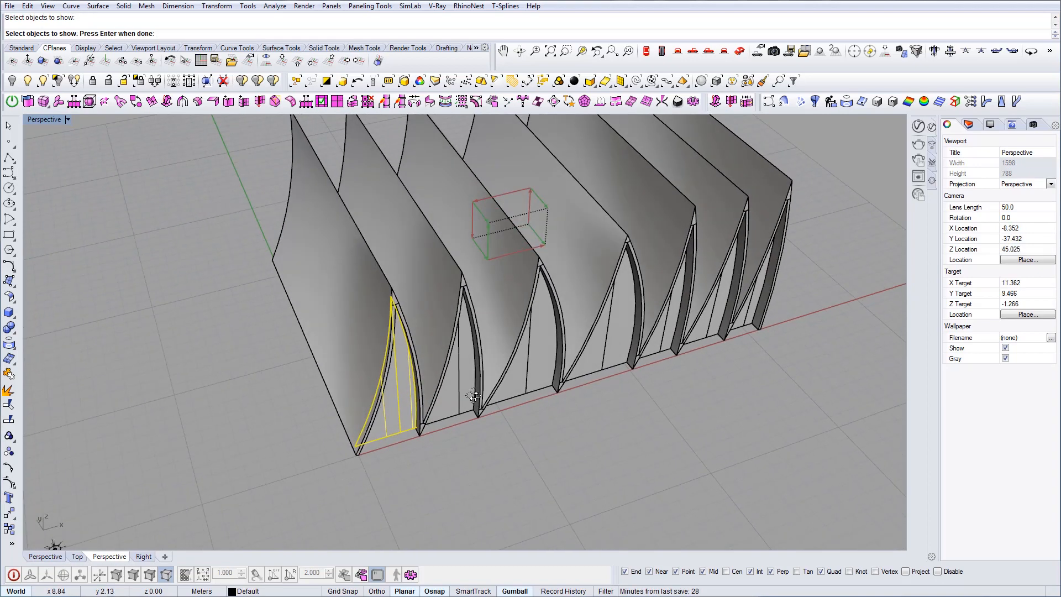
{"action": "right_click_drag", "start_coordinate": [459, 392], "coordinate": [355, 522]}
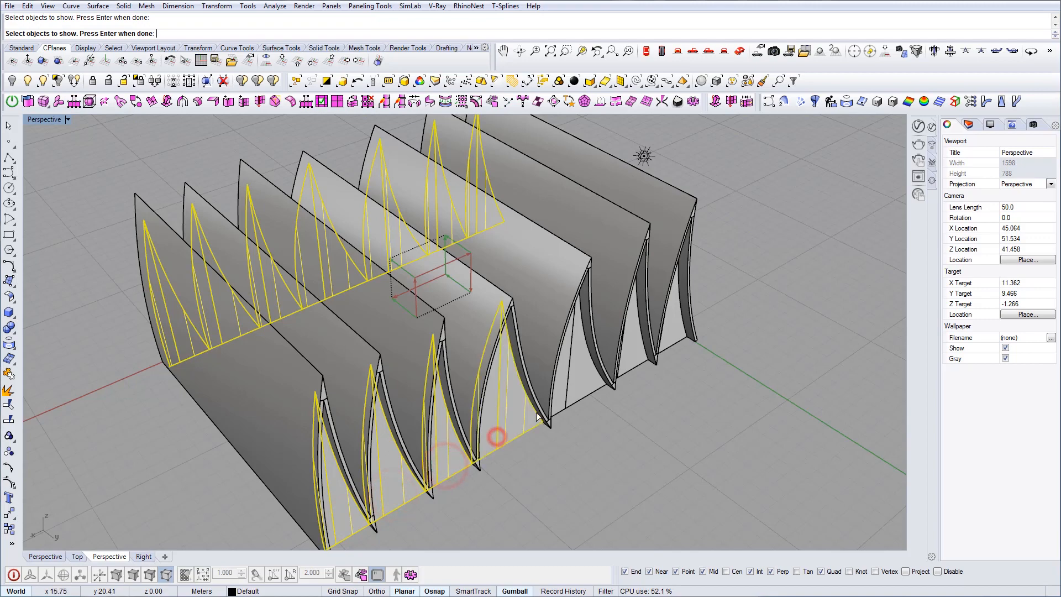
{"action": "left_click", "coordinate": [566, 386]}
{"action": "left_click", "coordinate": [630, 357]}
{"action": "left_click", "coordinate": [672, 336]}
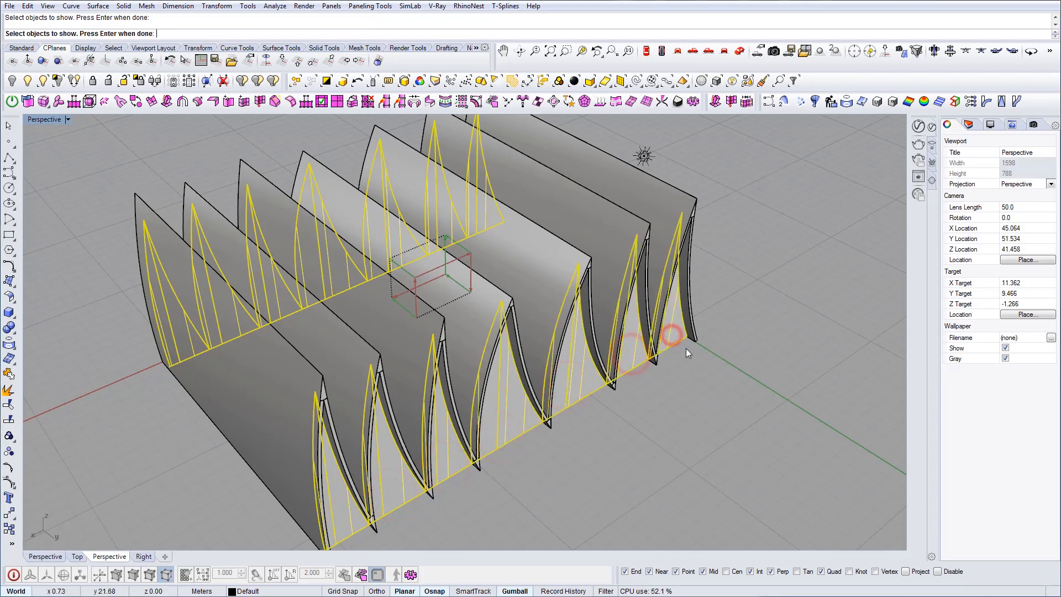
{"action": "right_click", "coordinate": [687, 354]}
Step: Hide the large ground surface so only the end infill panels are left in view
{"action": "right_click_drag", "start_coordinate": [652, 354], "coordinate": [249, 304]}
{"action": "right_click_drag", "start_coordinate": [447, 272], "coordinate": [449, 322], "text": "shift"}
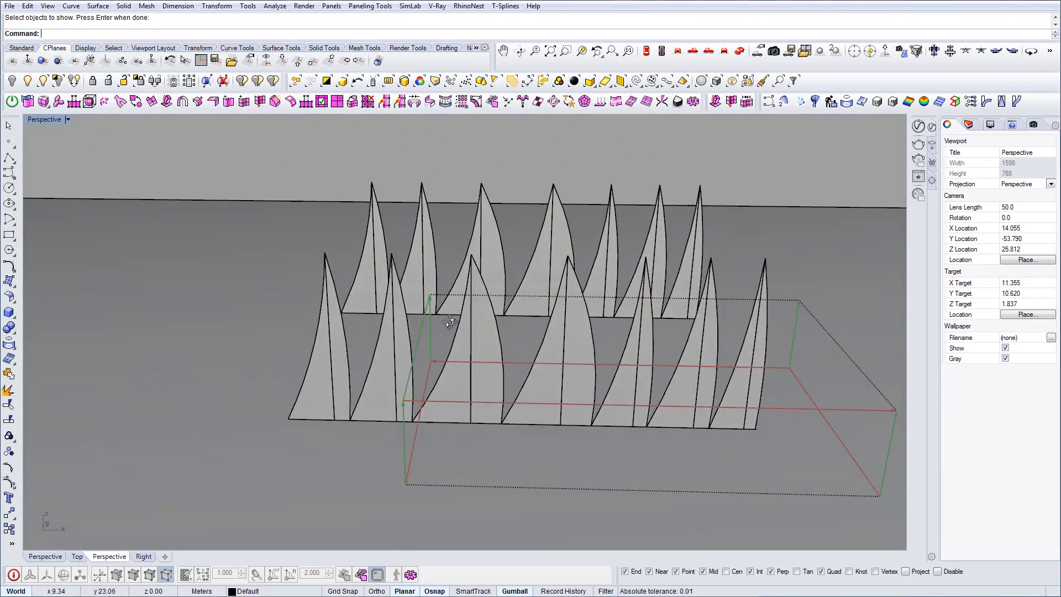
{"action": "scroll", "coordinate": [493, 330], "scroll_direction": "down", "scroll_amount": 8}
{"action": "left_click", "coordinate": [390, 354]}
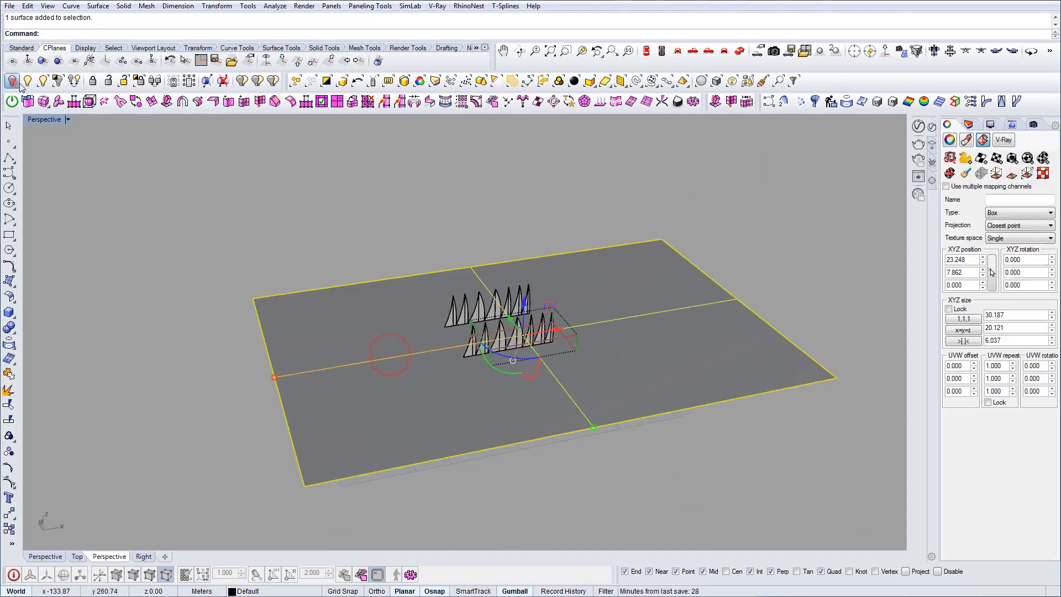
{"action": "left_click", "coordinate": [13, 82]}
Step: Select all 14 end infill panels and add PolyCarbonate from the V-Ray library's Glass category to the scene
{"action": "scroll", "coordinate": [539, 304], "scroll_direction": "up", "scroll_amount": 4}
{"action": "right_click_drag", "start_coordinate": [419, 314], "coordinate": [481, 373]}
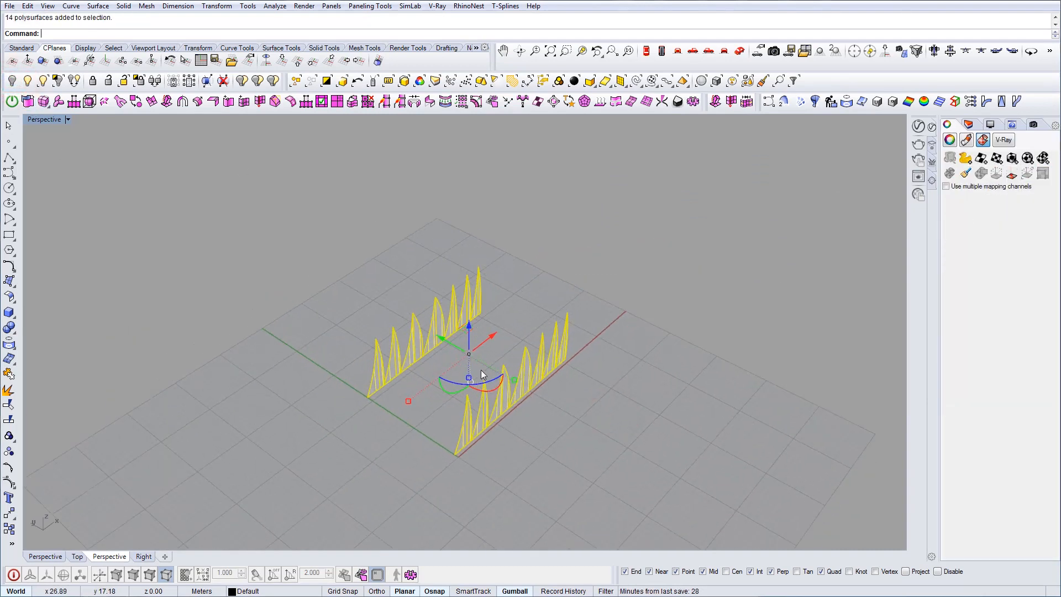
{"action": "scroll", "coordinate": [483, 373], "scroll_direction": "up", "scroll_amount": 4}
{"action": "left_click", "coordinate": [917, 126]}
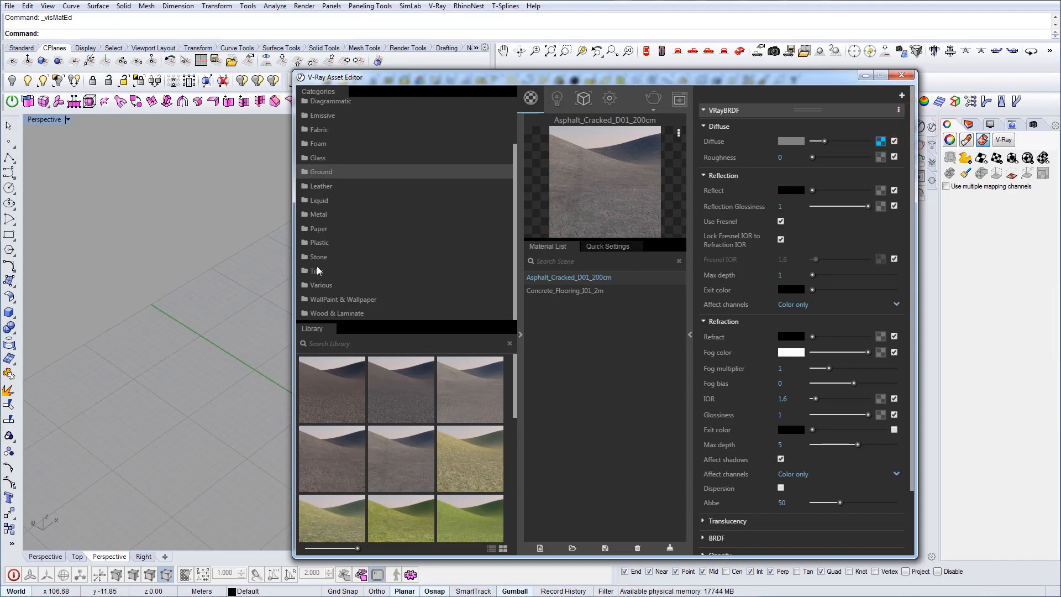
{"action": "left_click", "coordinate": [322, 144]}
{"action": "left_click", "coordinate": [320, 158]}
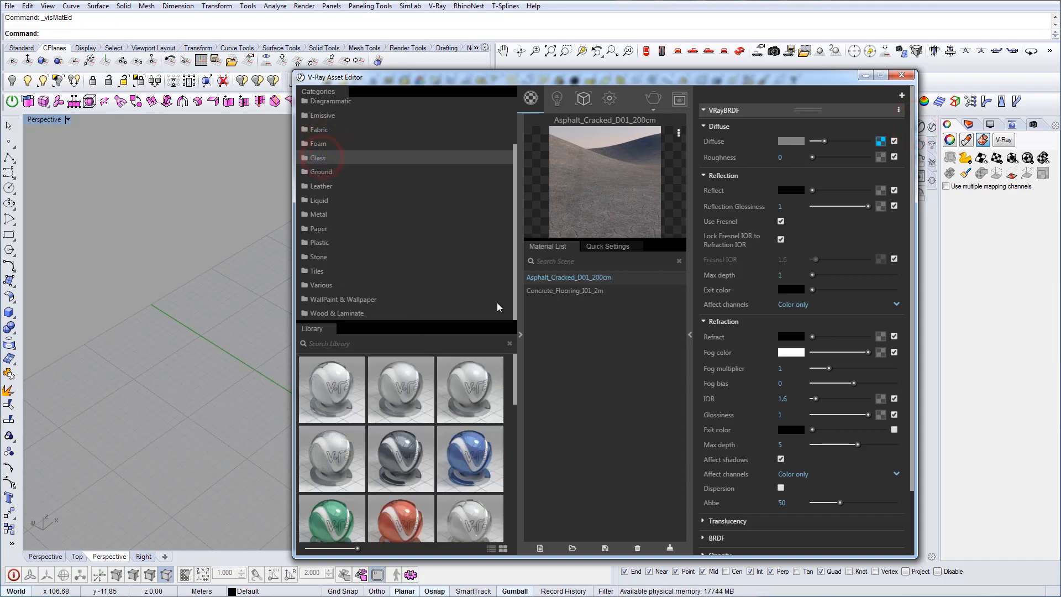
{"action": "left_click_drag", "start_coordinate": [514, 372], "coordinate": [516, 529]}
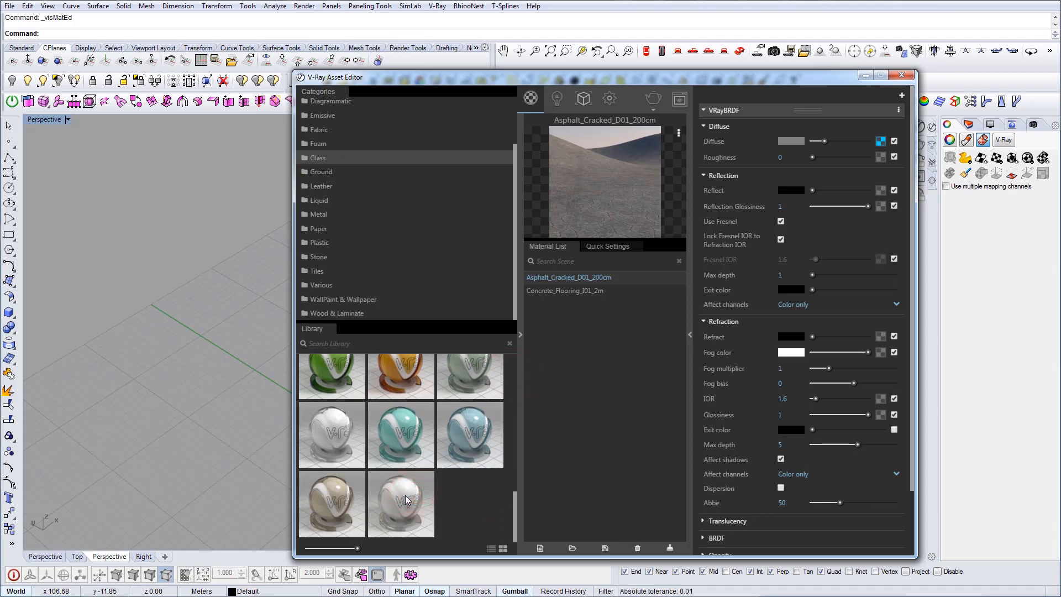
{"action": "left_click_drag", "start_coordinate": [406, 501], "coordinate": [572, 350]}
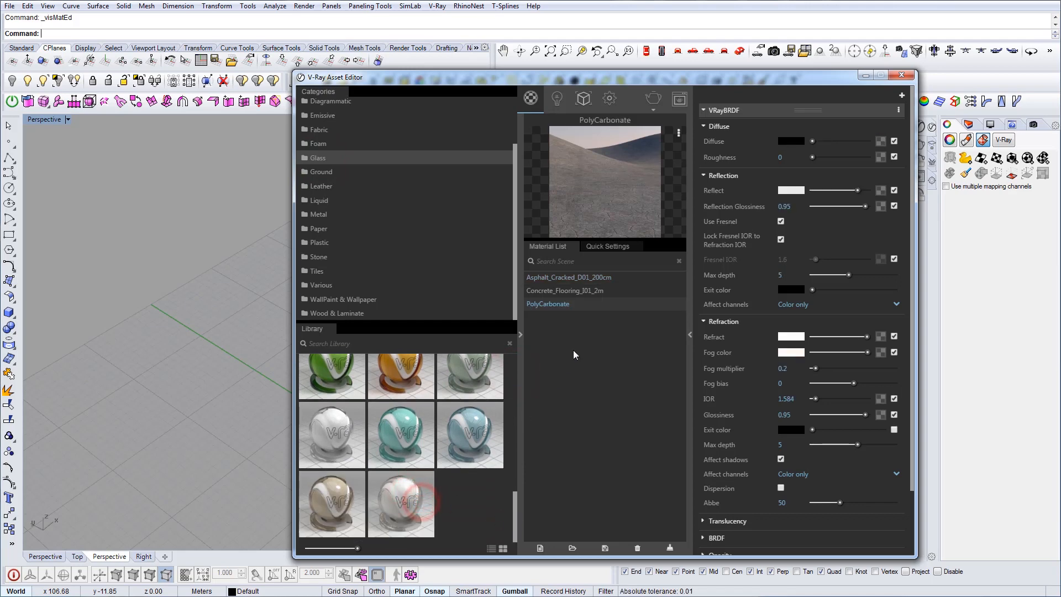
Step: Apply PolyCarbonate to the selected infill panels, minimize the asset editor and deselect the panels
{"action": "right_click", "coordinate": [569, 303]}
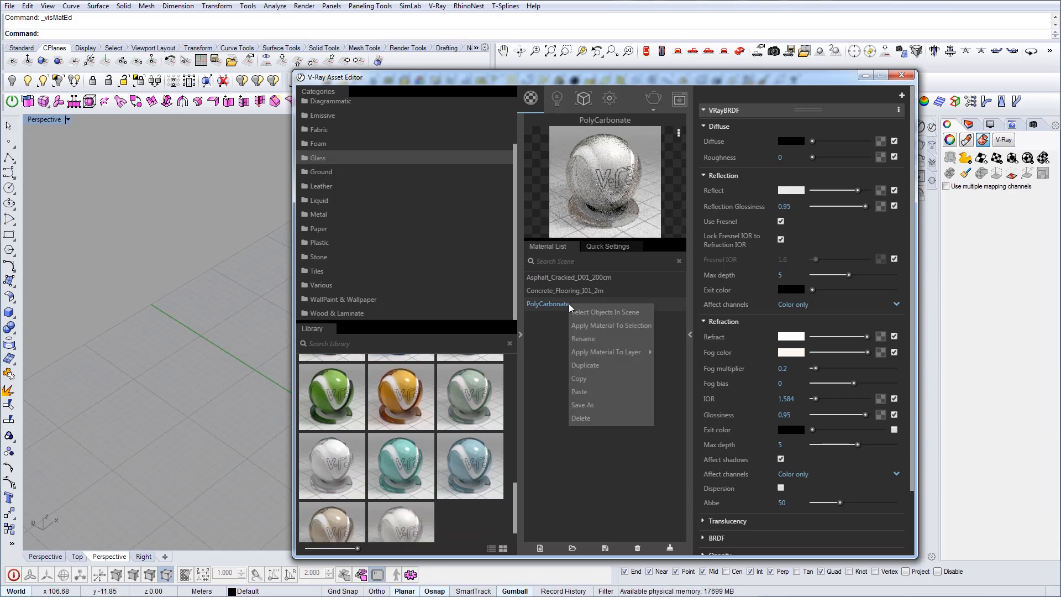
{"action": "left_click", "coordinate": [598, 326]}
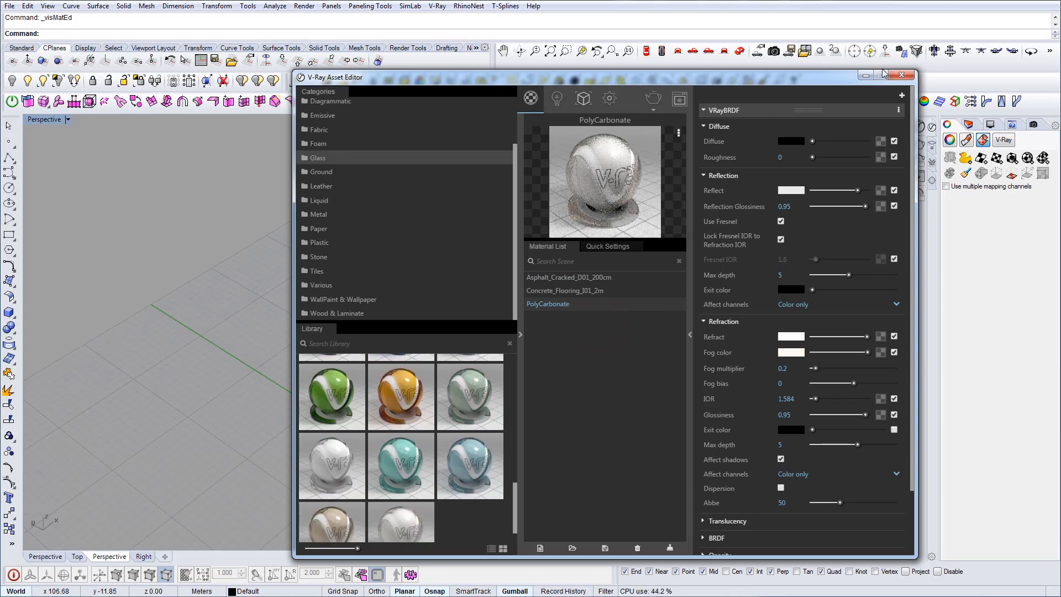
{"action": "left_click", "coordinate": [865, 75]}
{"action": "left_click", "coordinate": [397, 389]}
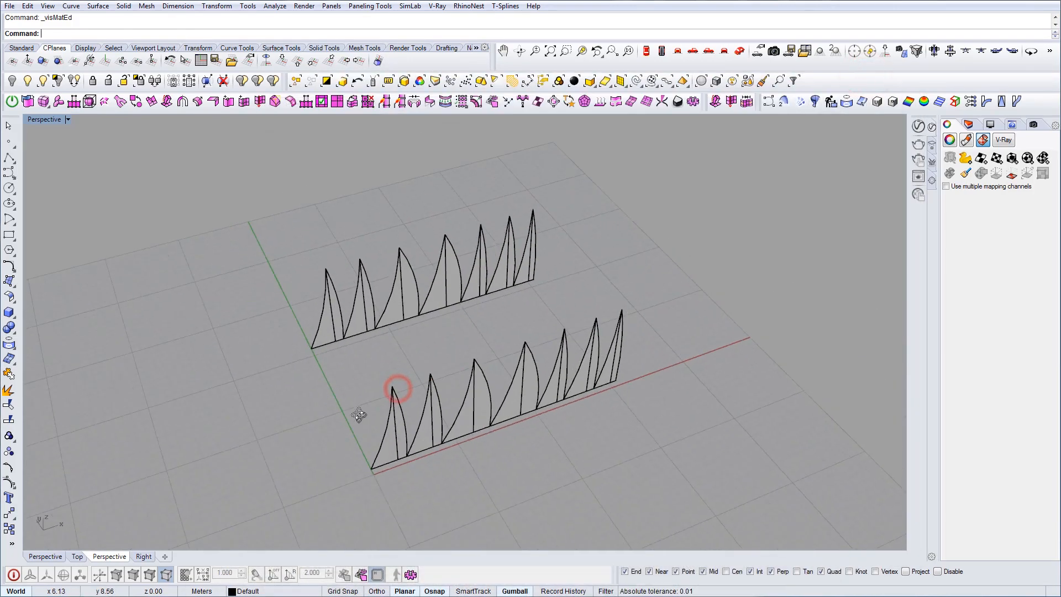
{"action": "right_click_drag", "start_coordinate": [359, 415], "coordinate": [386, 420]}
{"action": "left_click", "coordinate": [918, 126]}
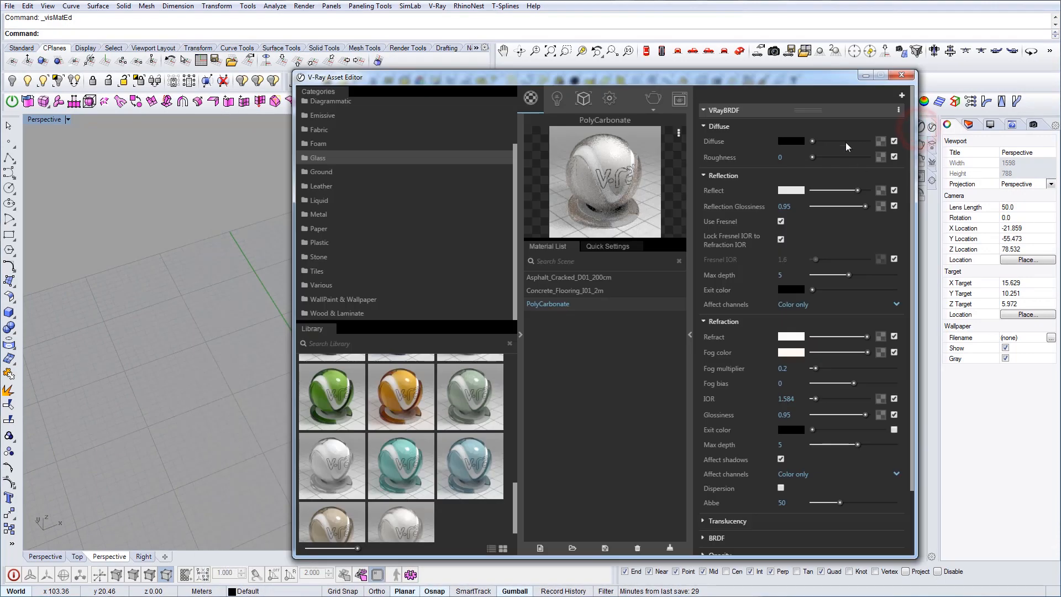
{"action": "left_click", "coordinate": [871, 77]}
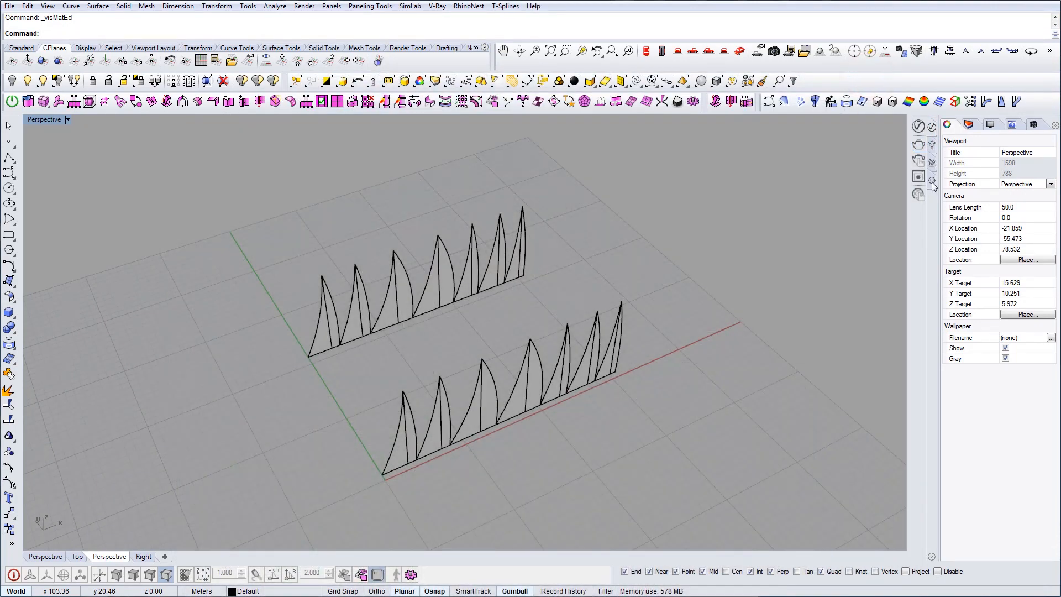
Step: Place a V-Ray sphere light with a radius of about 1.1 m inside the building, beside the first panel of the far row
{"action": "left_click", "coordinate": [932, 145]}
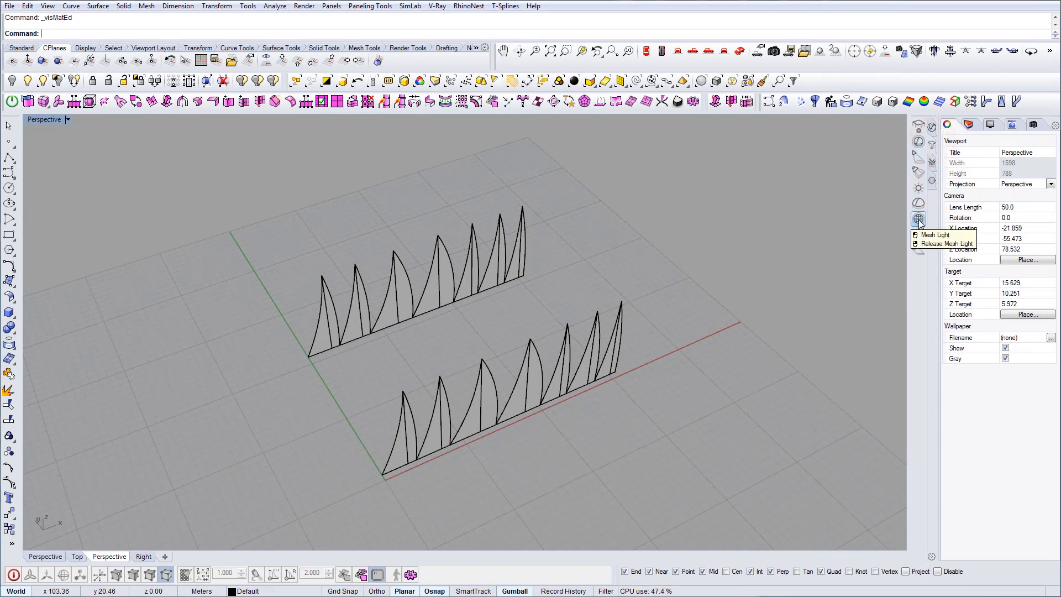
{"action": "left_click", "coordinate": [919, 143]}
{"action": "right_click_drag", "start_coordinate": [326, 366], "coordinate": [360, 369], "text": "shift"}
{"action": "scroll", "coordinate": [360, 370], "scroll_direction": "up", "scroll_amount": 2}
{"action": "left_click", "coordinate": [368, 373]}
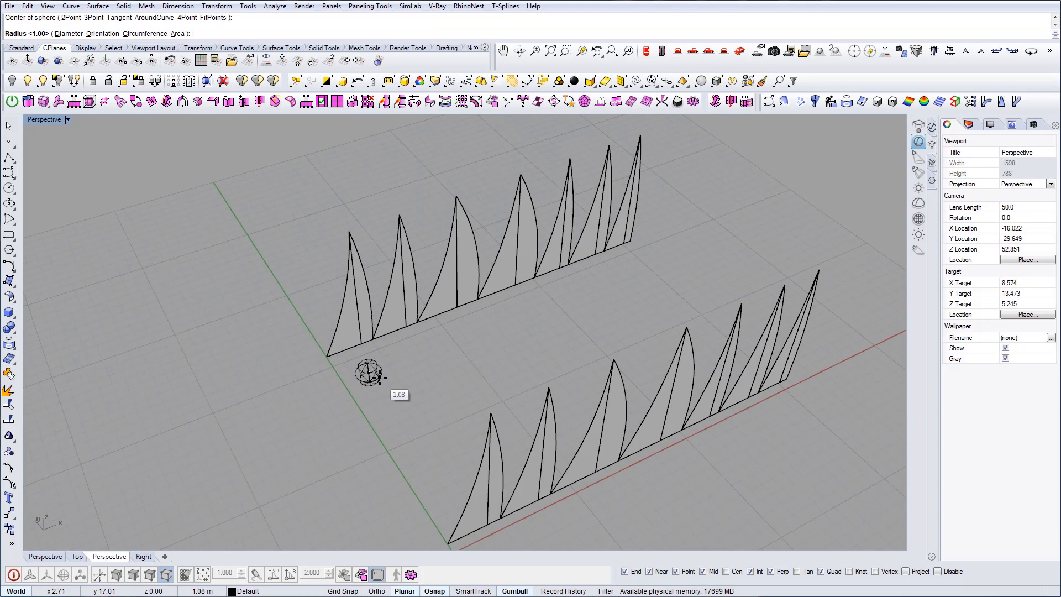
{"action": "left_click", "coordinate": [381, 377]}
{"action": "scroll", "coordinate": [367, 367], "scroll_direction": "up", "scroll_amount": 3}
Step: Give the V-Ray sphere light a warm cream color of RGB 247, 223, 174 and close the asset editor
{"action": "left_click", "coordinate": [1000, 140]}
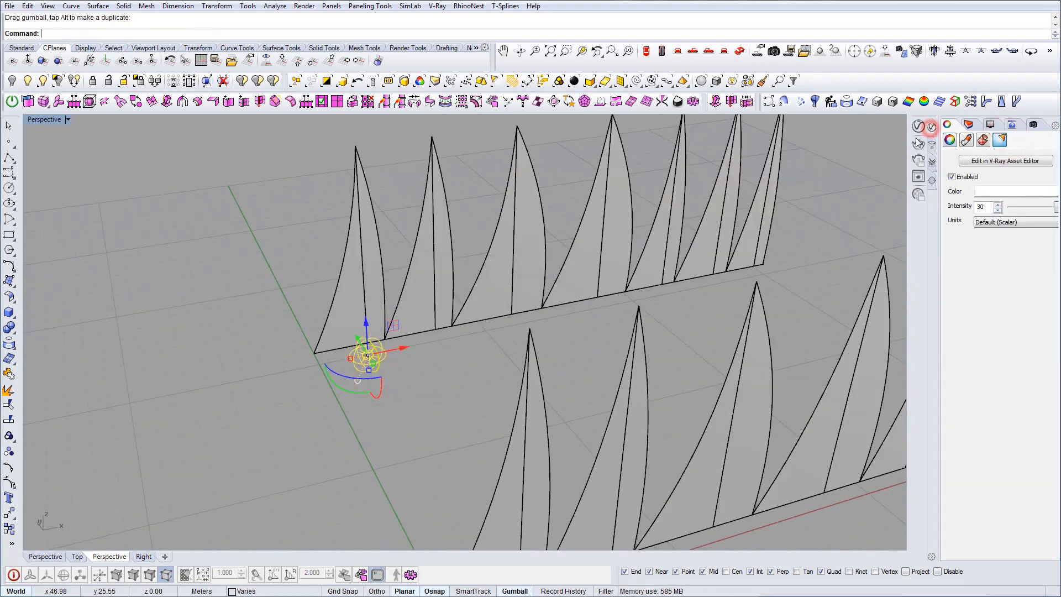
{"action": "left_click", "coordinate": [918, 126]}
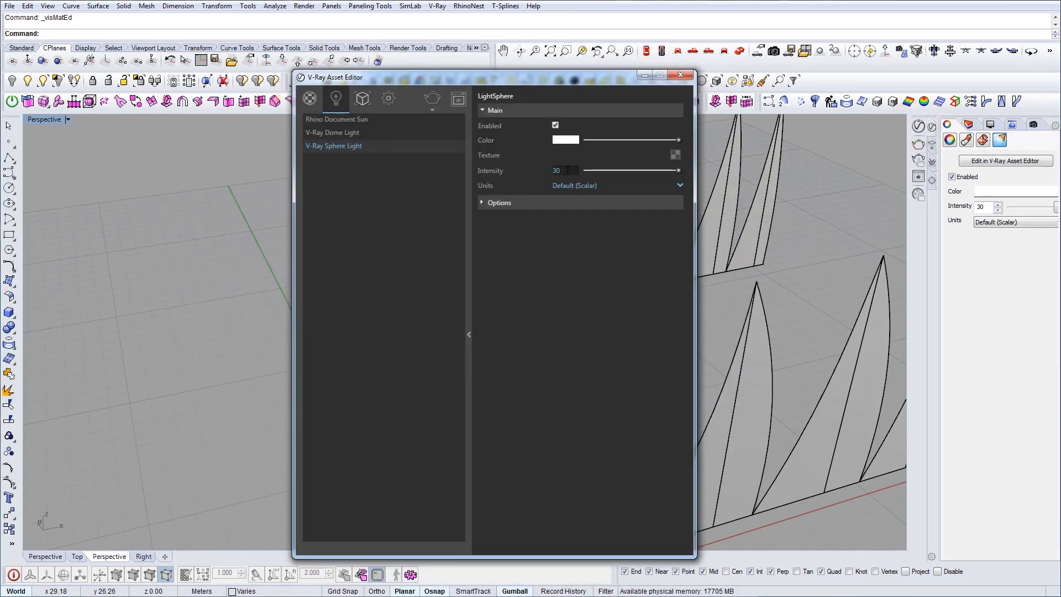
{"action": "left_click", "coordinate": [567, 140]}
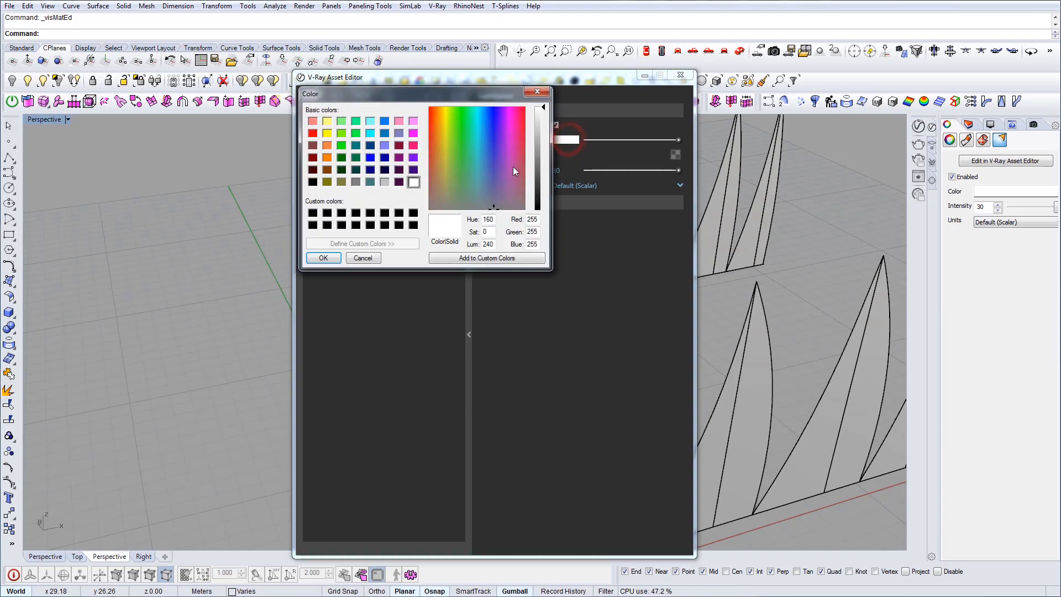
{"action": "left_click", "coordinate": [447, 142]}
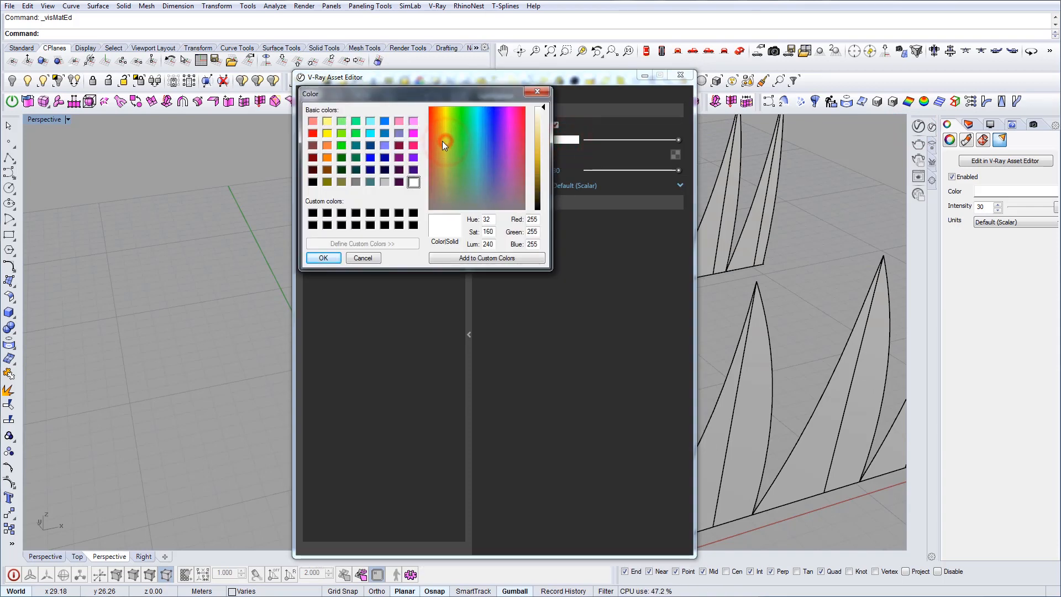
{"action": "left_click", "coordinate": [438, 134]}
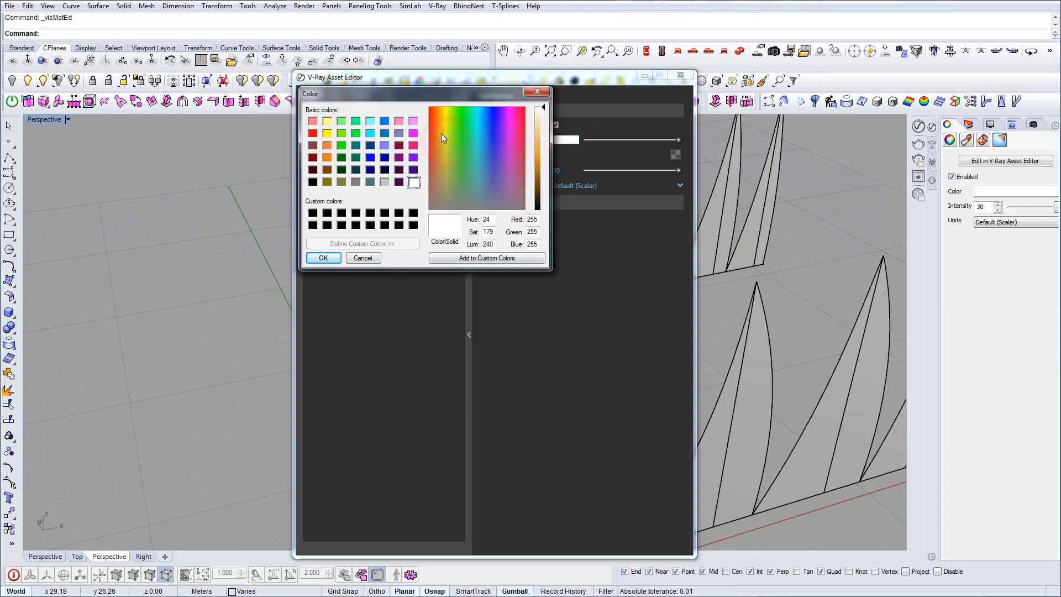
{"action": "left_click", "coordinate": [440, 126]}
{"action": "left_click", "coordinate": [440, 125]}
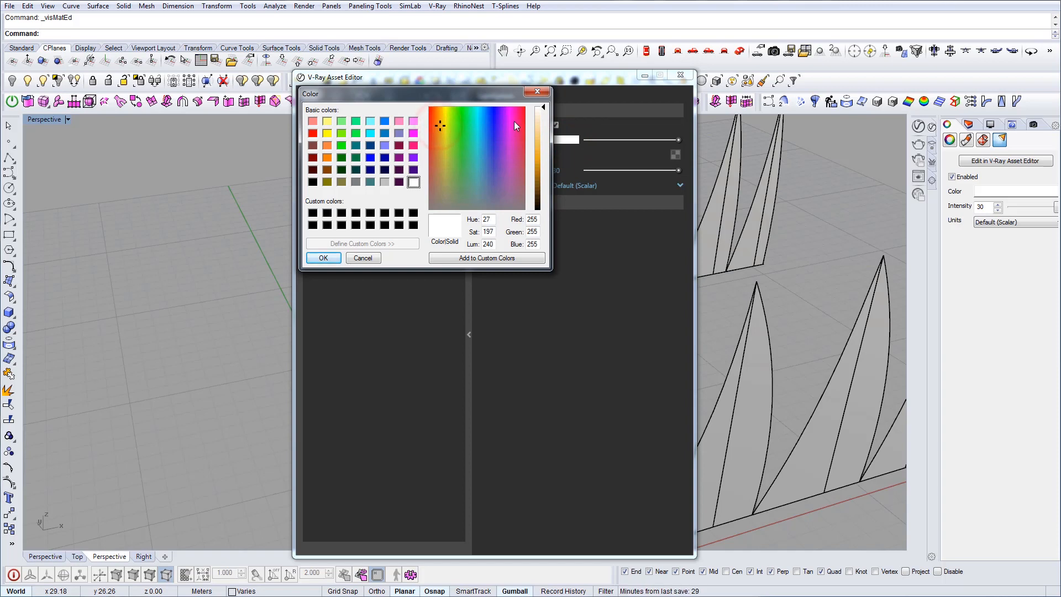
{"action": "left_click", "coordinate": [540, 125]}
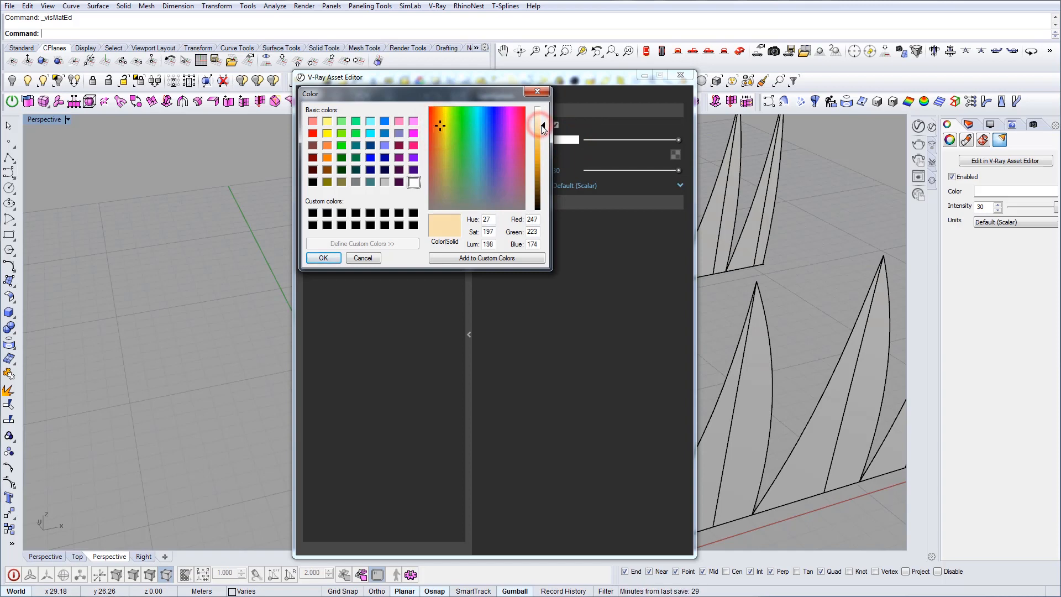
{"action": "left_click", "coordinate": [324, 258]}
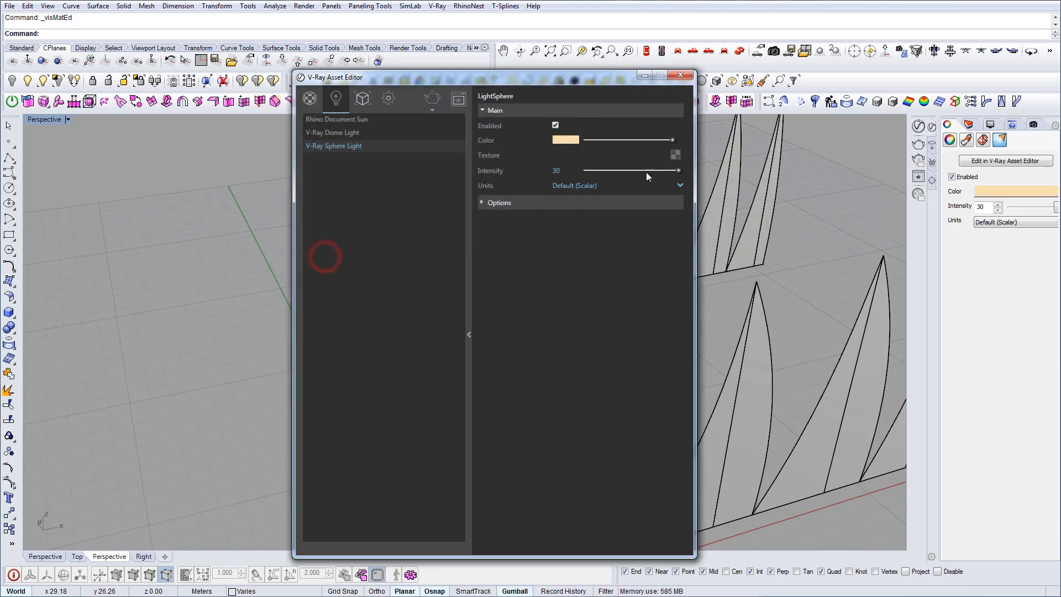
{"action": "left_click", "coordinate": [677, 76]}
Step: Duplicate the sphere light along the far row of panels until there is one light beside each of the seven panels
{"action": "right_click_drag", "start_coordinate": [394, 362], "coordinate": [351, 429]}
{"action": "left_click", "coordinate": [414, 407]}
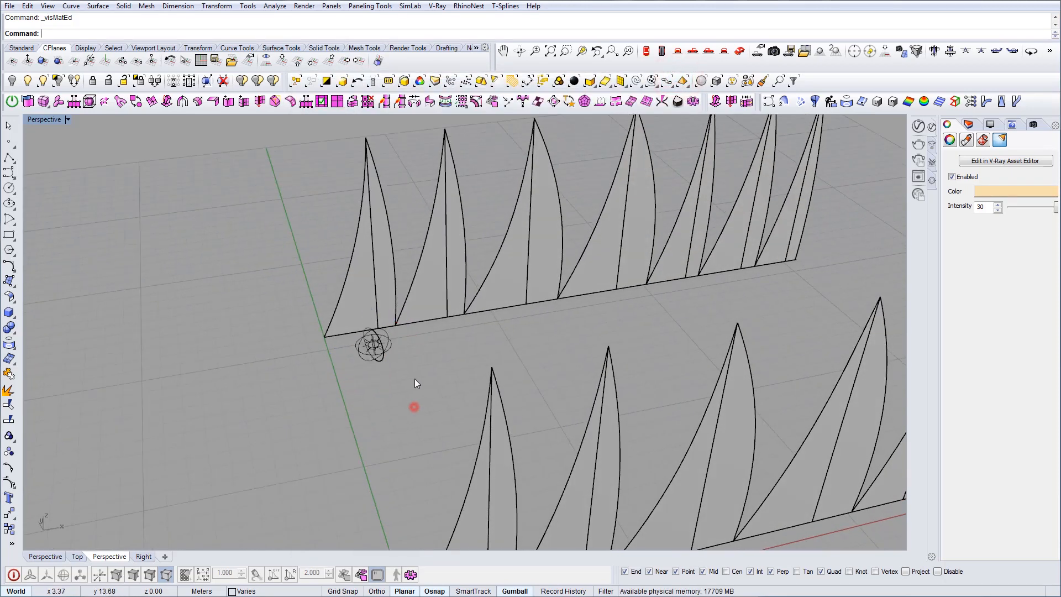
{"action": "left_click", "coordinate": [392, 347]}
{"action": "right_click_drag", "start_coordinate": [400, 353], "coordinate": [432, 313]}
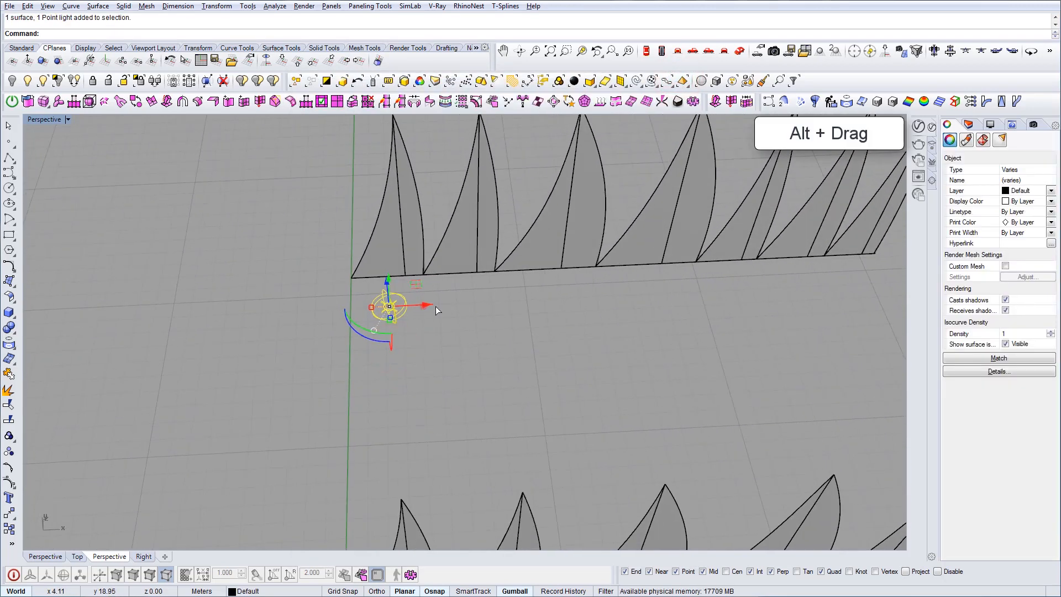
{"action": "left_click_drag", "start_coordinate": [435, 306], "coordinate": [491, 300], "text": "alt"}
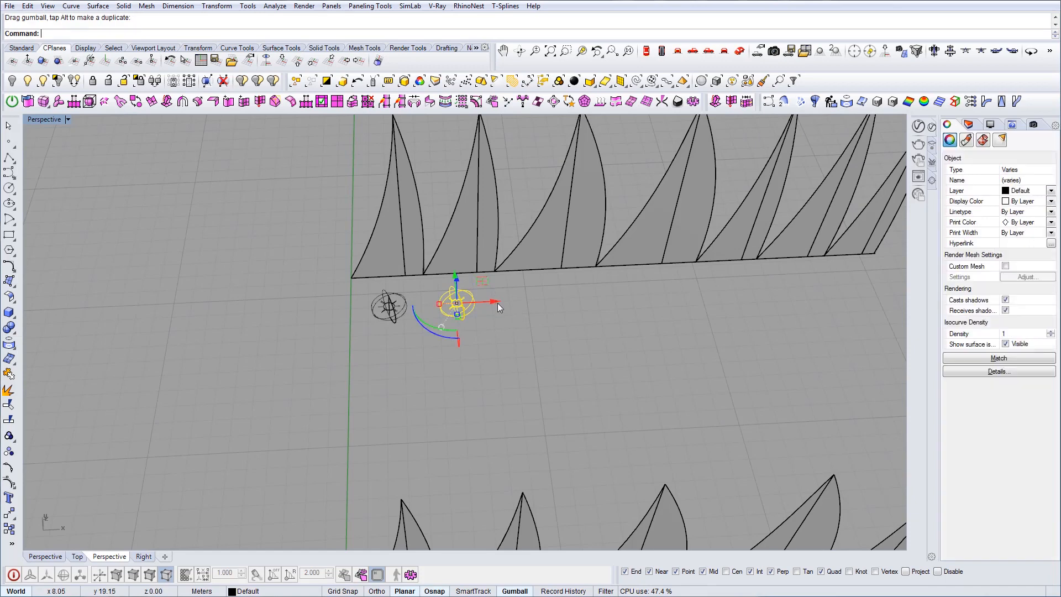
{"action": "right_click_drag", "start_coordinate": [491, 311], "coordinate": [499, 291]}
{"action": "left_click_drag", "start_coordinate": [498, 290], "coordinate": [674, 283], "text": "alt"}
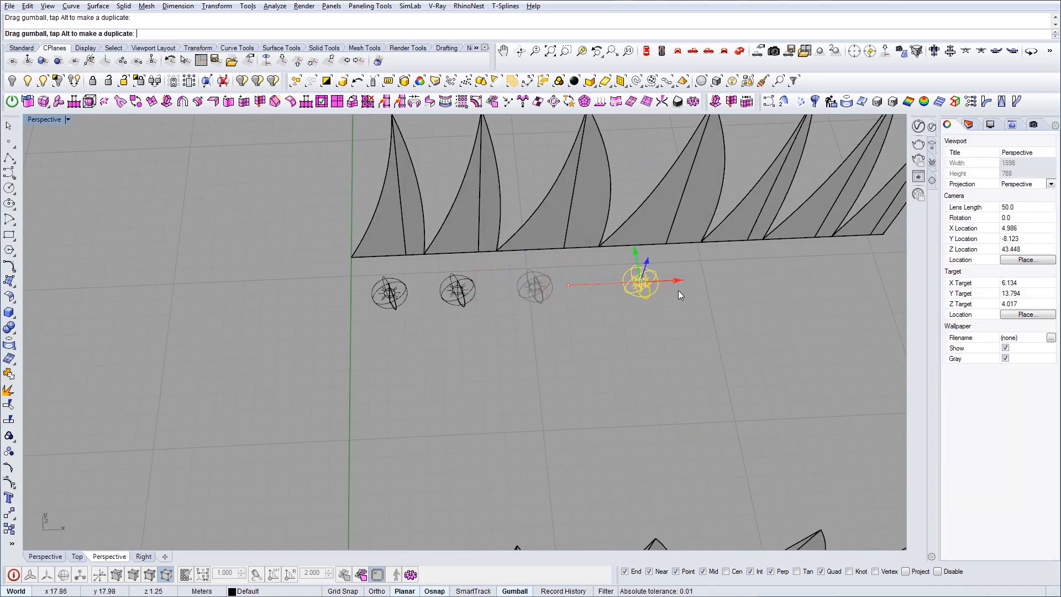
{"action": "right_click_drag", "start_coordinate": [680, 293], "coordinate": [509, 298], "text": "shift"}
{"action": "left_click_drag", "start_coordinate": [532, 288], "coordinate": [765, 286], "text": "alt"}
{"action": "right_click_drag", "start_coordinate": [766, 286], "coordinate": [713, 309]}
Step: Select the seven sphere lights without the panels and move them to the middle between the two panel rows
{"action": "left_click_drag", "start_coordinate": [308, 188], "coordinate": [455, 444]}
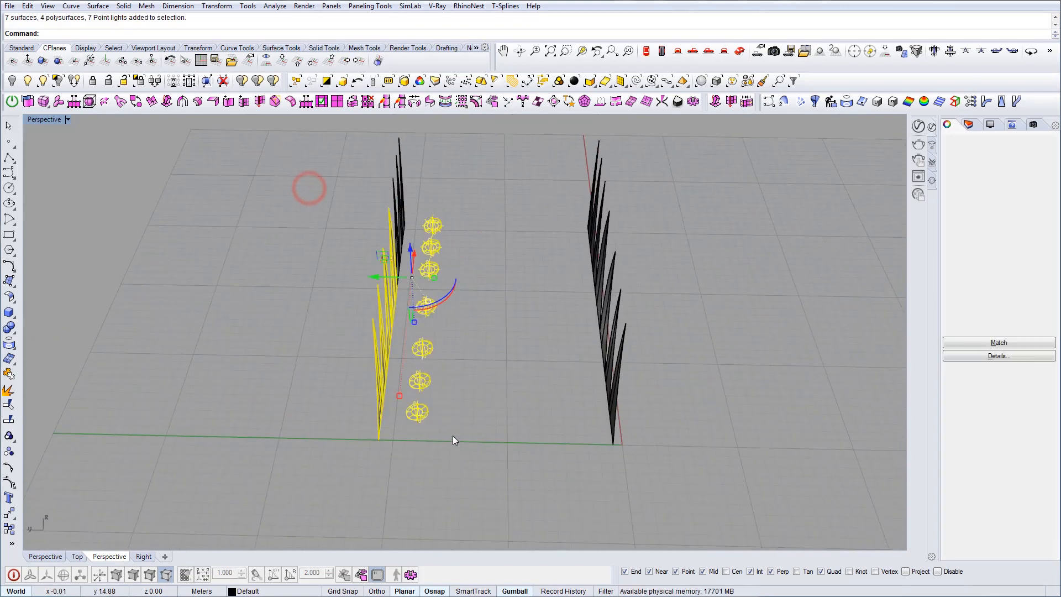
{"action": "right_click_drag", "start_coordinate": [453, 435], "coordinate": [469, 418]}
{"action": "left_click_drag", "start_coordinate": [398, 455], "coordinate": [459, 319], "text": "ctrl"}
{"action": "right_click_drag", "start_coordinate": [458, 320], "coordinate": [404, 289]}
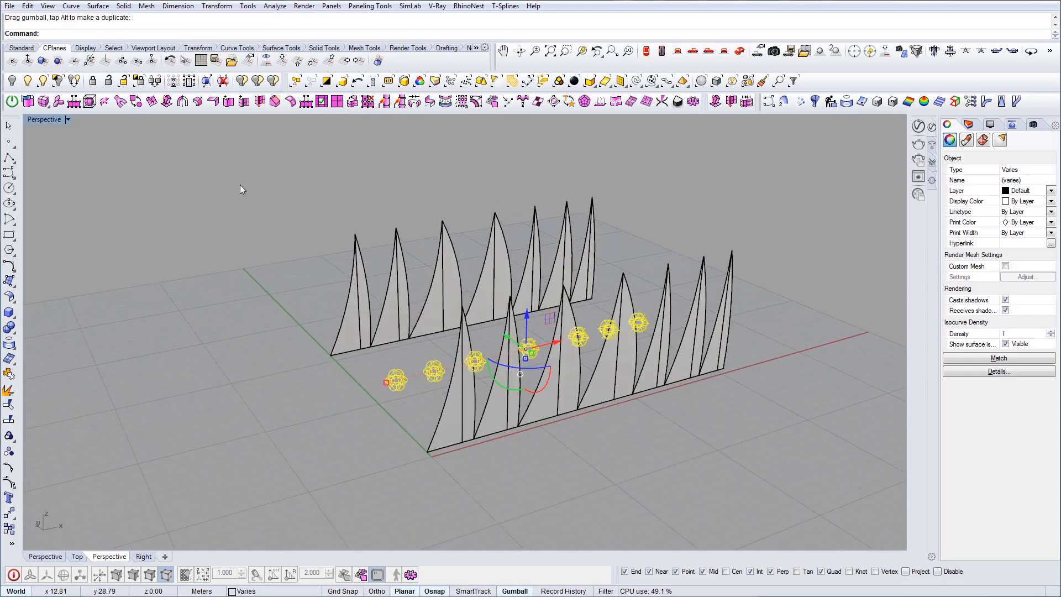
Step: Unhide the building and ground, frame the facade in a low perspective from ground level, and deselect the lights
{"action": "left_click", "coordinate": [28, 83]}
{"action": "right_click_drag", "start_coordinate": [476, 272], "coordinate": [469, 398]}
{"action": "scroll", "coordinate": [310, 389], "scroll_direction": "up", "scroll_amount": 5}
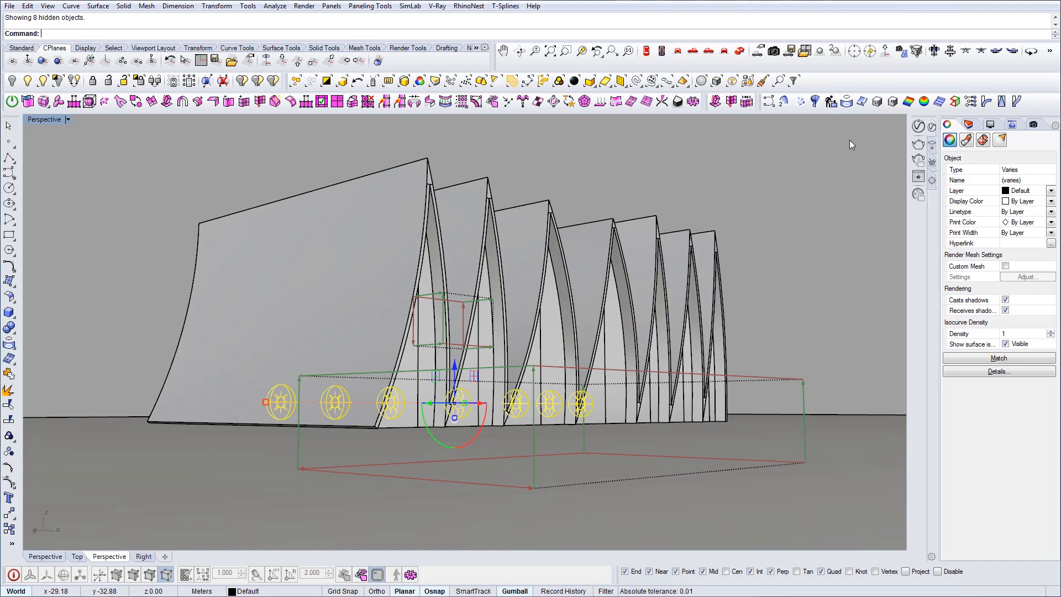
{"action": "left_click", "coordinate": [833, 274]}
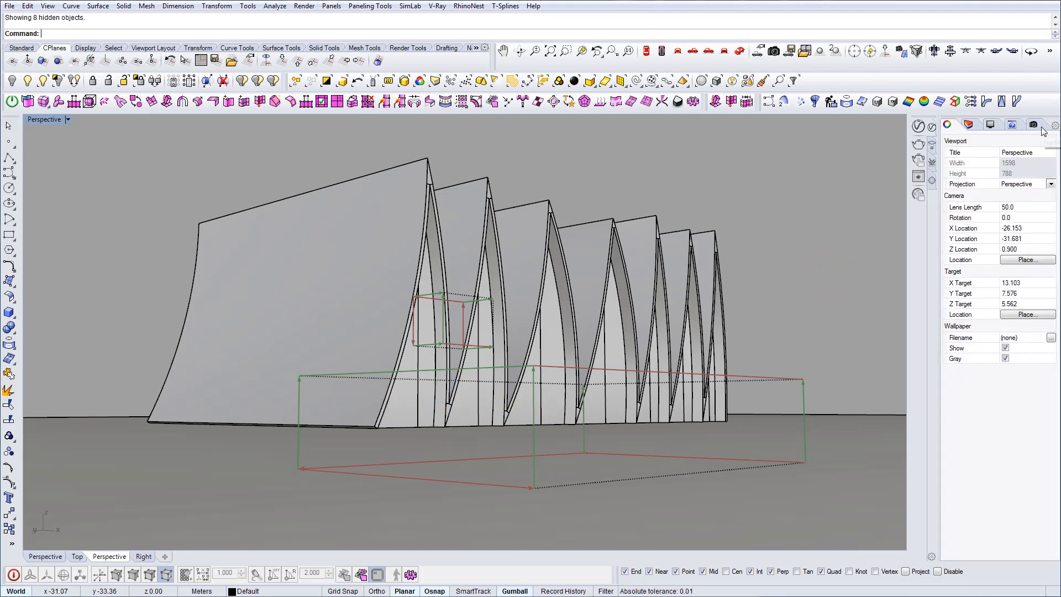
Step: Save the current perspective viewport as a named view called Angle 1
{"action": "left_click", "coordinate": [1034, 125]}
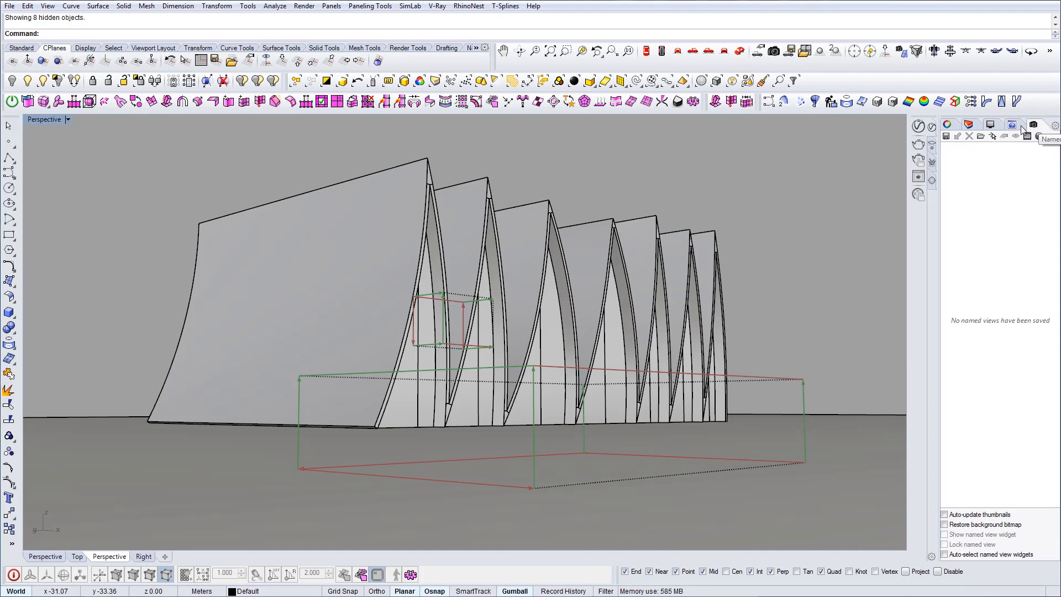
{"action": "right_click", "coordinate": [1013, 128]}
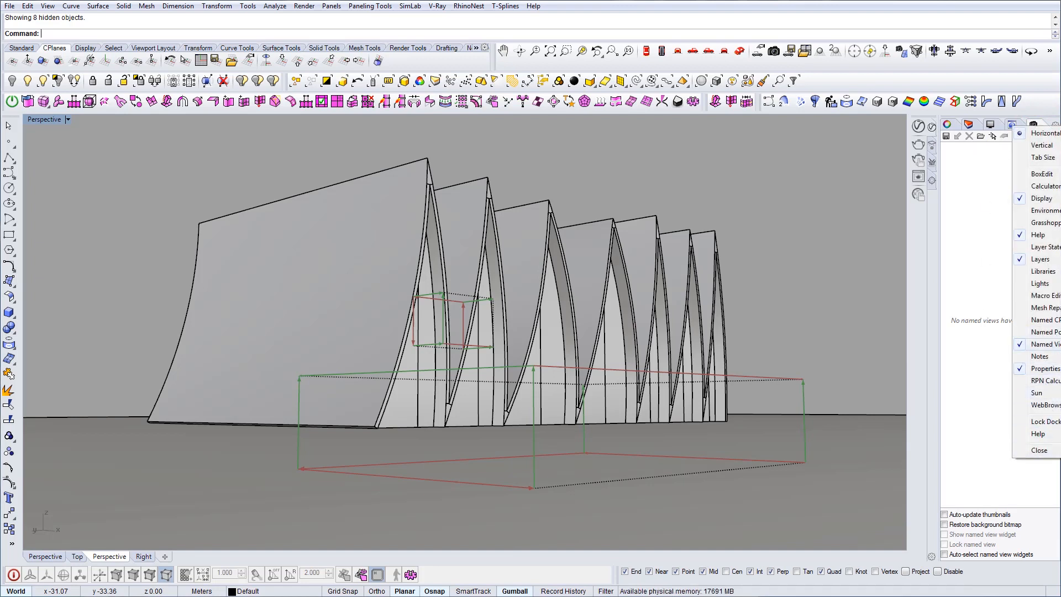
{"action": "left_click", "coordinate": [954, 167]}
{"action": "left_click", "coordinate": [946, 136]}
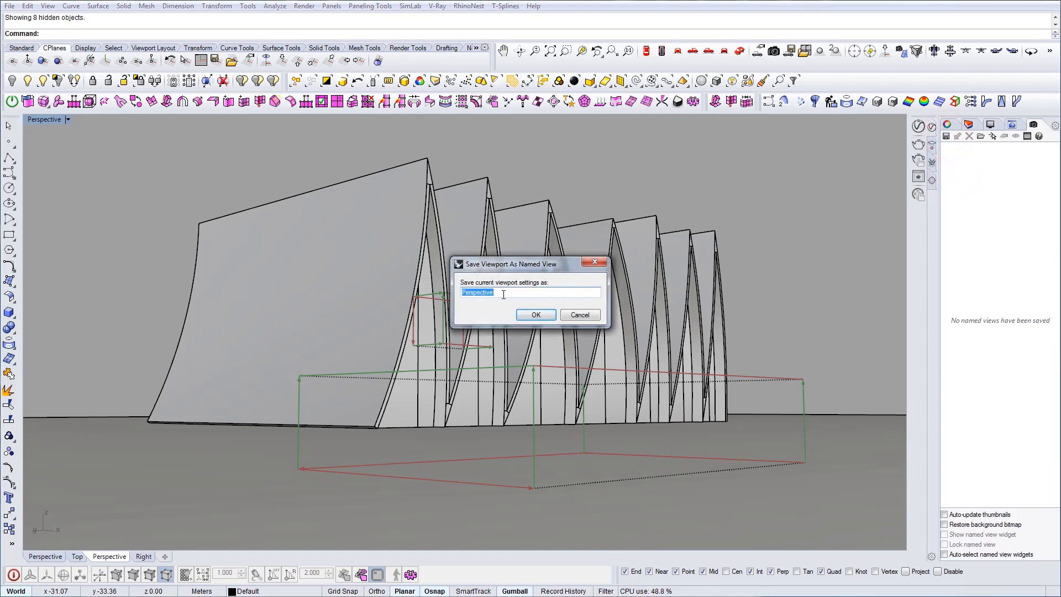
{"action": "type", "text": "Angle 1"}
{"action": "left_click", "coordinate": [528, 316]}
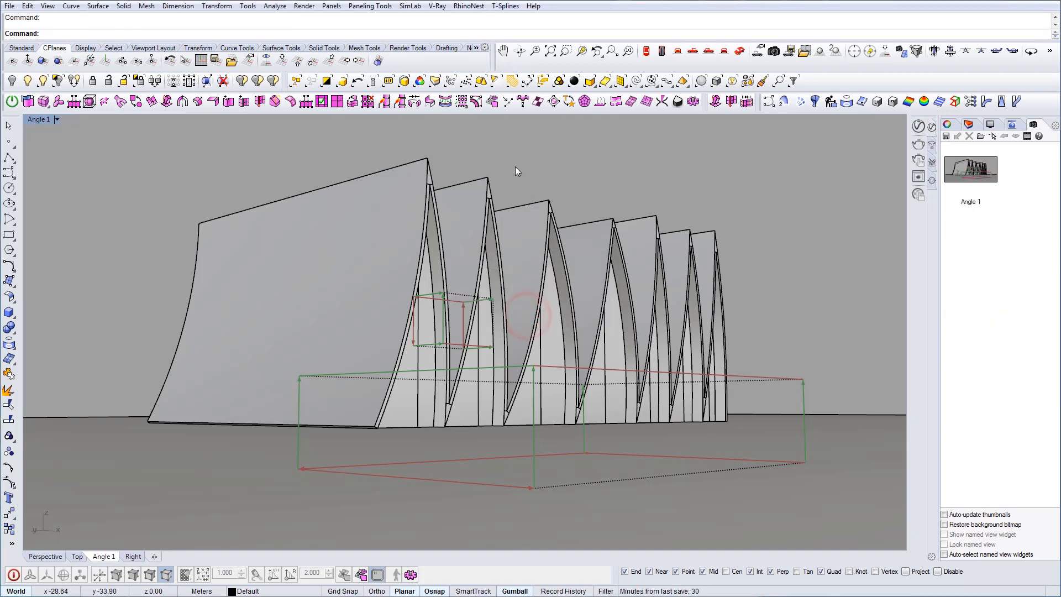
Step: Enable Interactive rendering in the V-Ray renderer settings and move the asset editor aside
{"action": "left_click", "coordinate": [918, 127]}
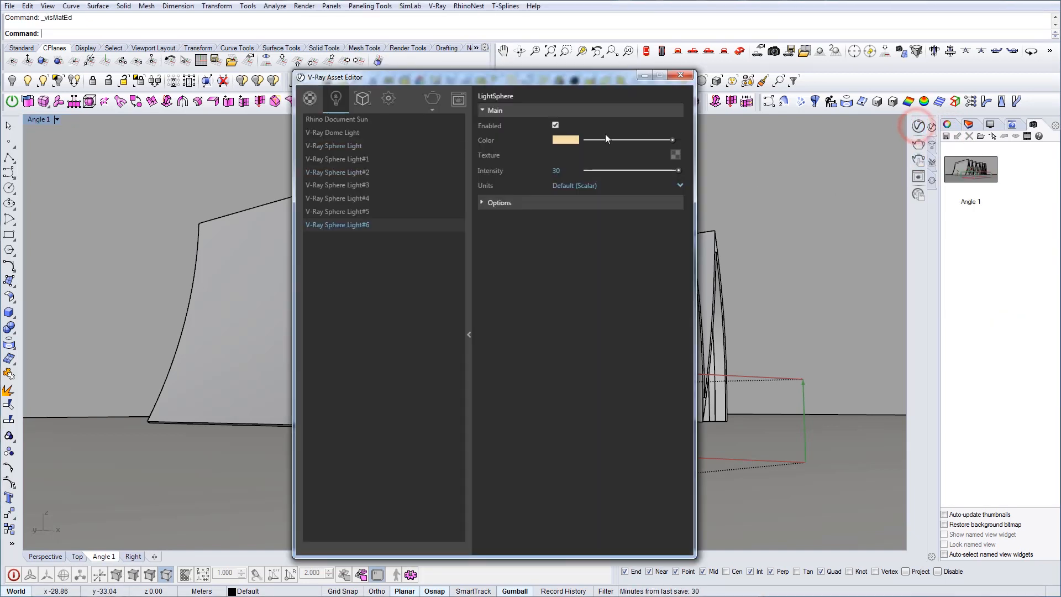
{"action": "left_click", "coordinate": [389, 99]}
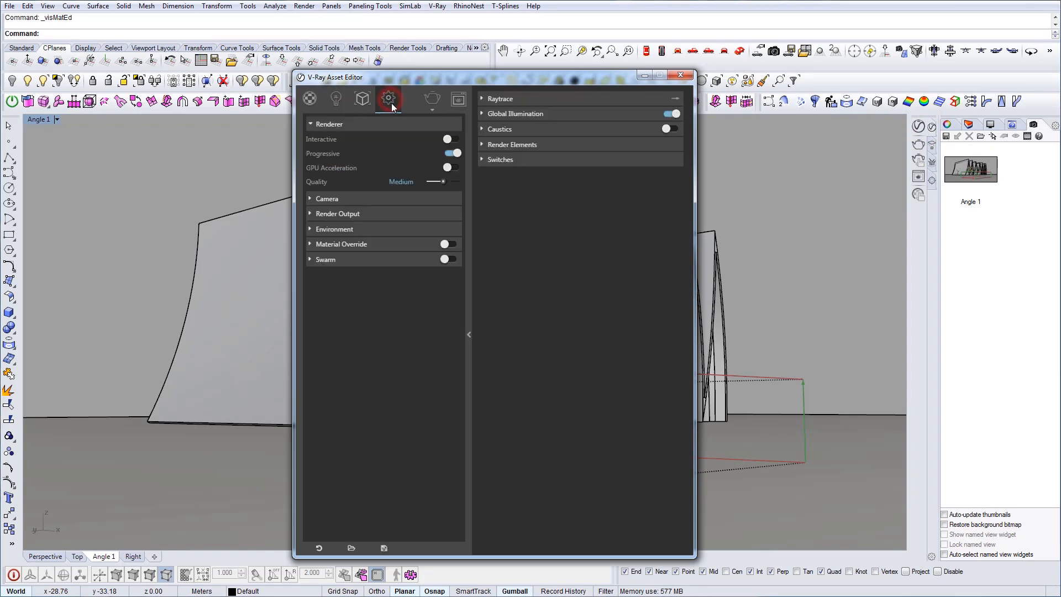
{"action": "left_click", "coordinate": [451, 140]}
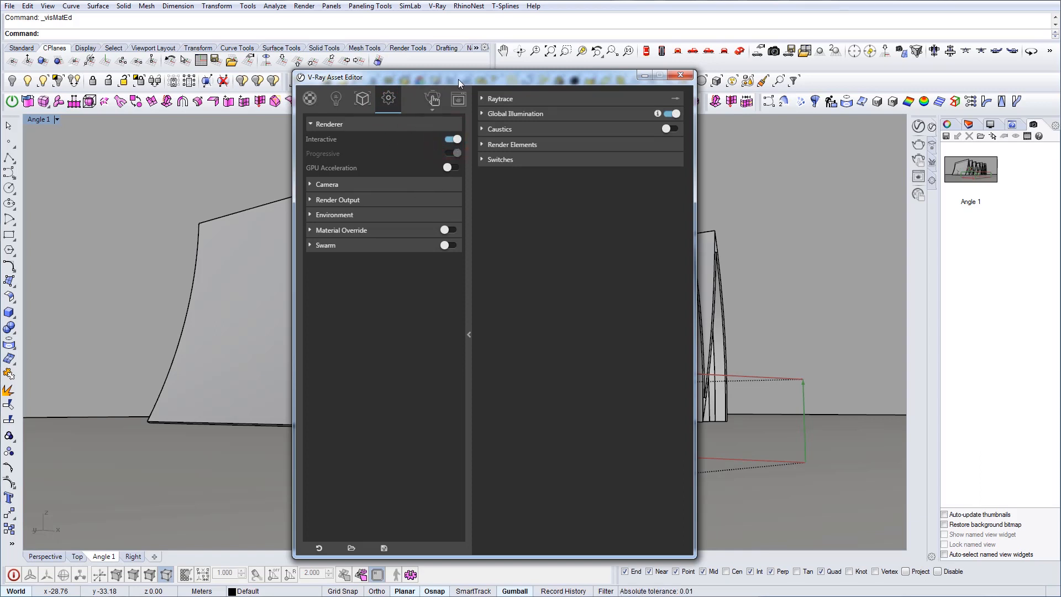
{"action": "left_click_drag", "start_coordinate": [459, 79], "coordinate": [702, 84]}
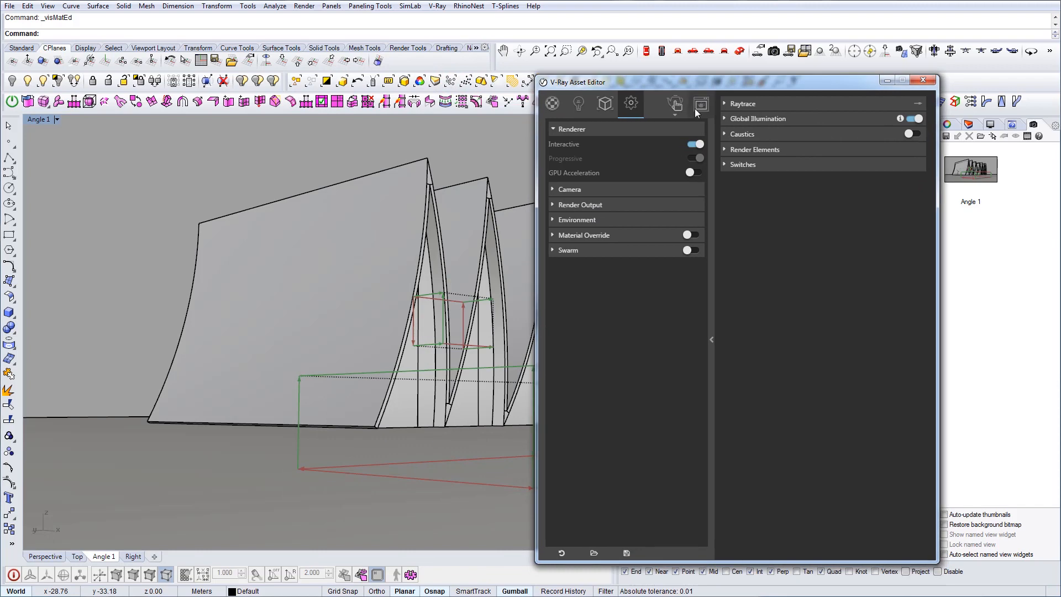
Step: Open the V-Ray frame buffer, start an interactive render of Angle 1, and arrange the render windows side by side
{"action": "left_click", "coordinate": [700, 105]}
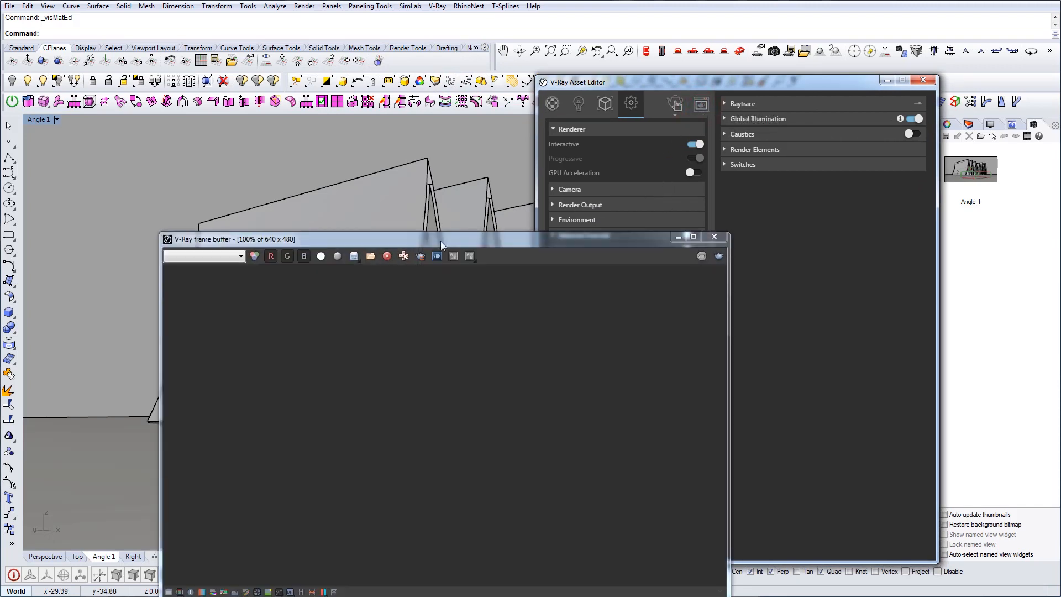
{"action": "left_click_drag", "start_coordinate": [440, 241], "coordinate": [373, 160]}
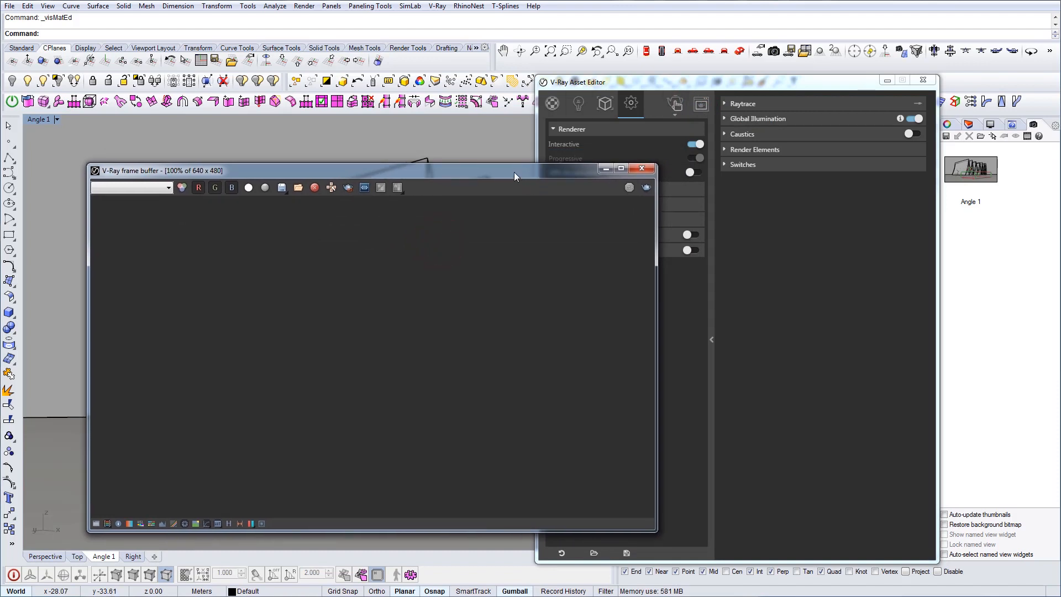
{"action": "left_click_drag", "start_coordinate": [514, 171], "coordinate": [678, 152]}
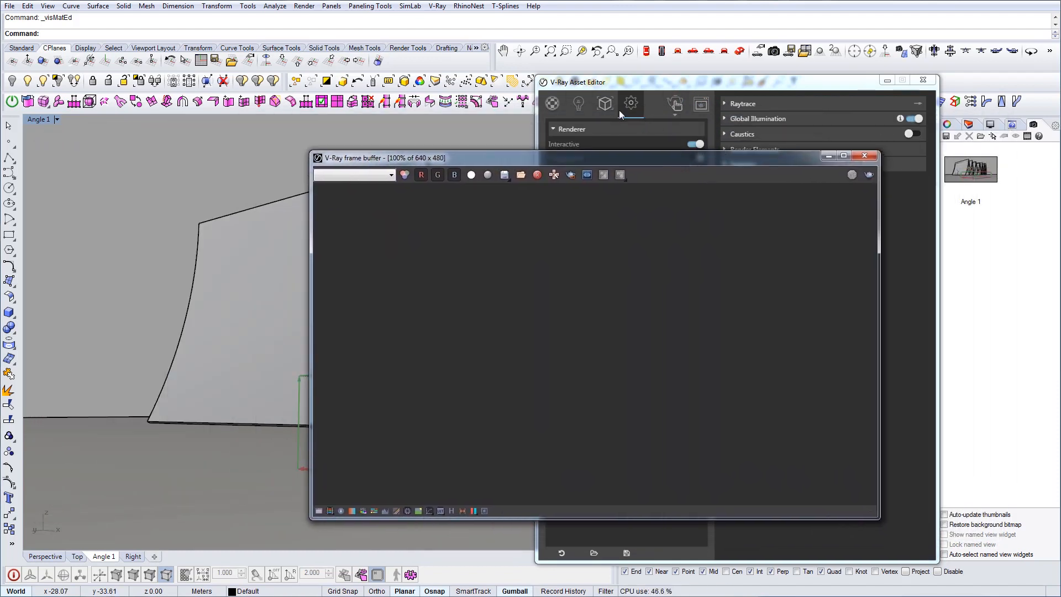
{"action": "left_click", "coordinate": [690, 108]}
{"action": "left_click", "coordinate": [675, 104]}
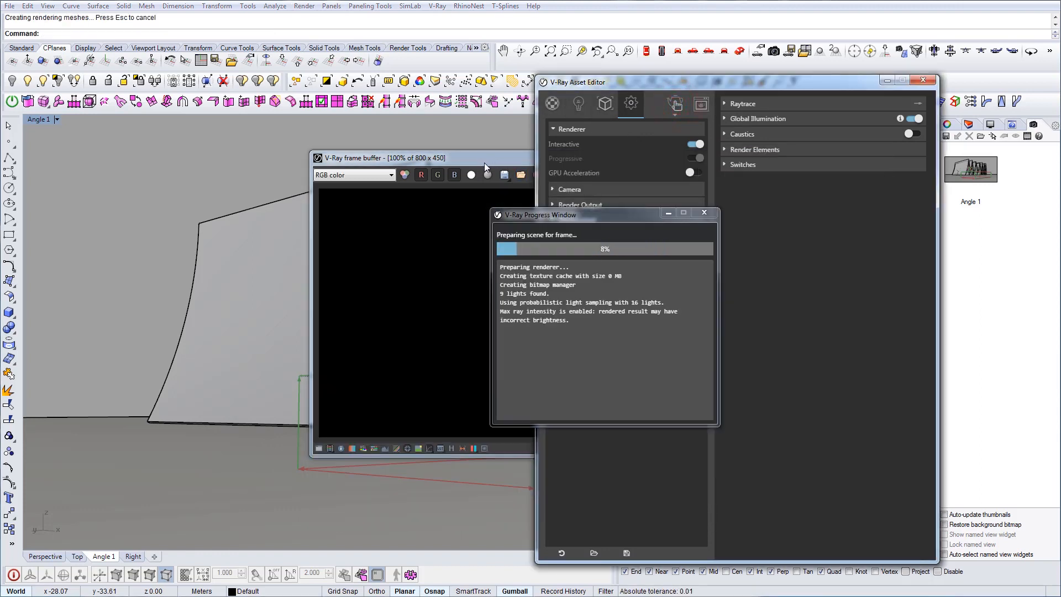
{"action": "left_click_drag", "start_coordinate": [484, 162], "coordinate": [207, 132]}
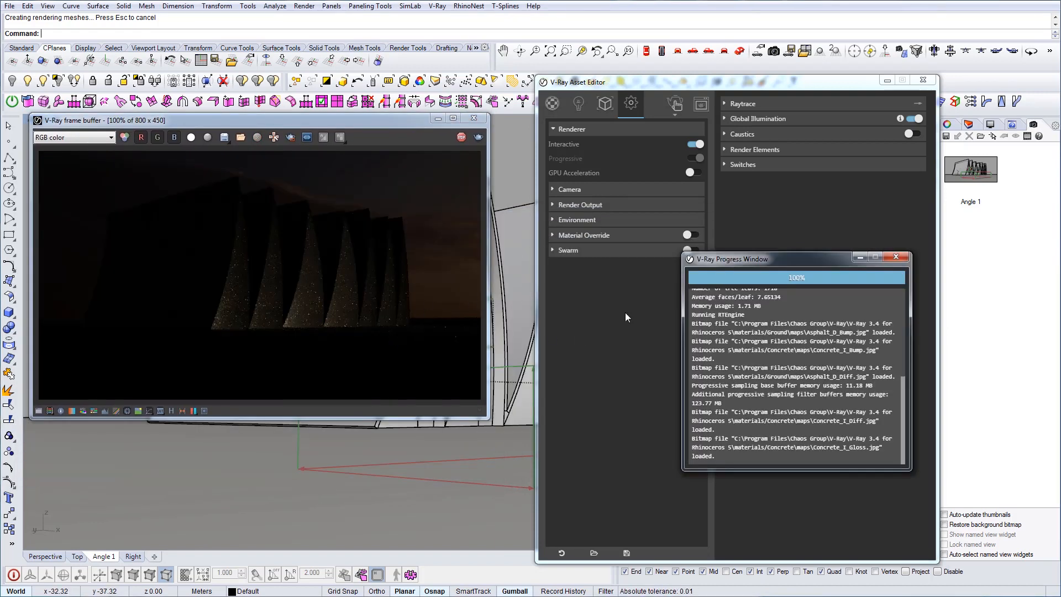
{"action": "left_click_drag", "start_coordinate": [789, 260], "coordinate": [692, 281]}
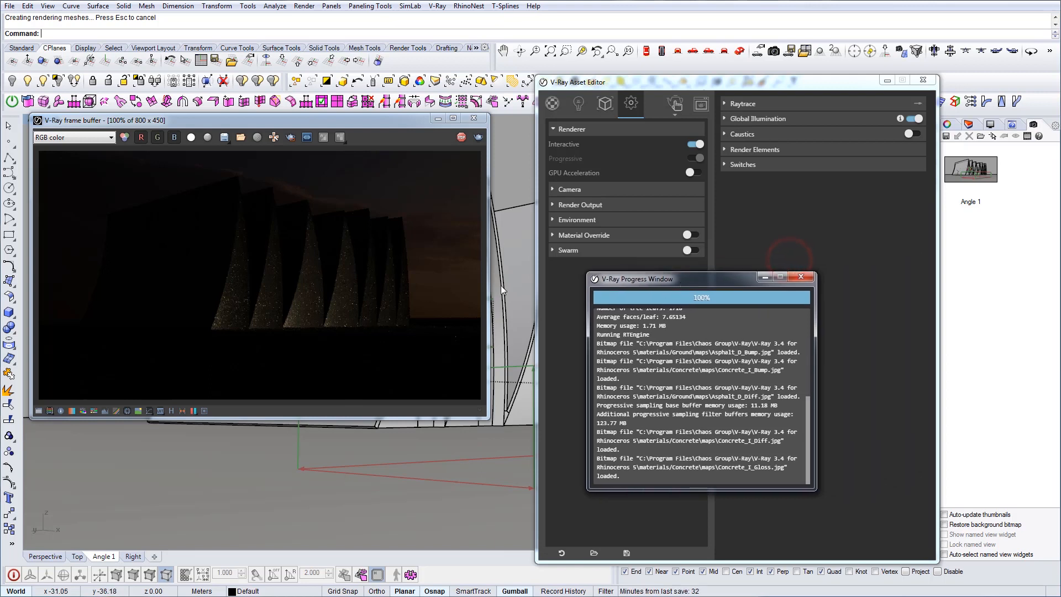
Step: Set the V-Ray dome light's intensity to 10
{"action": "left_click", "coordinate": [577, 105]}
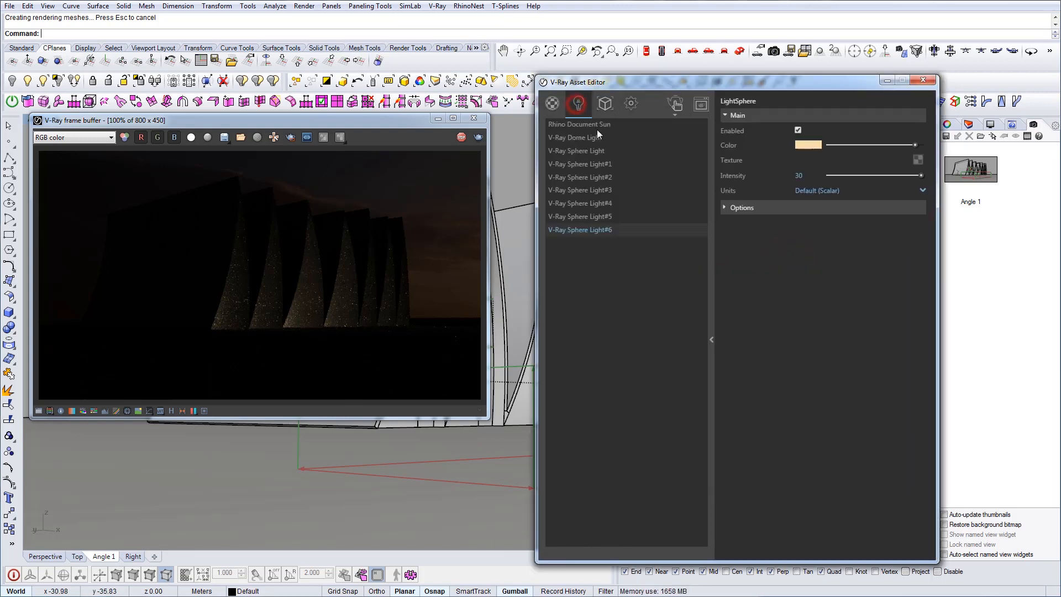
{"action": "left_click", "coordinate": [587, 127]}
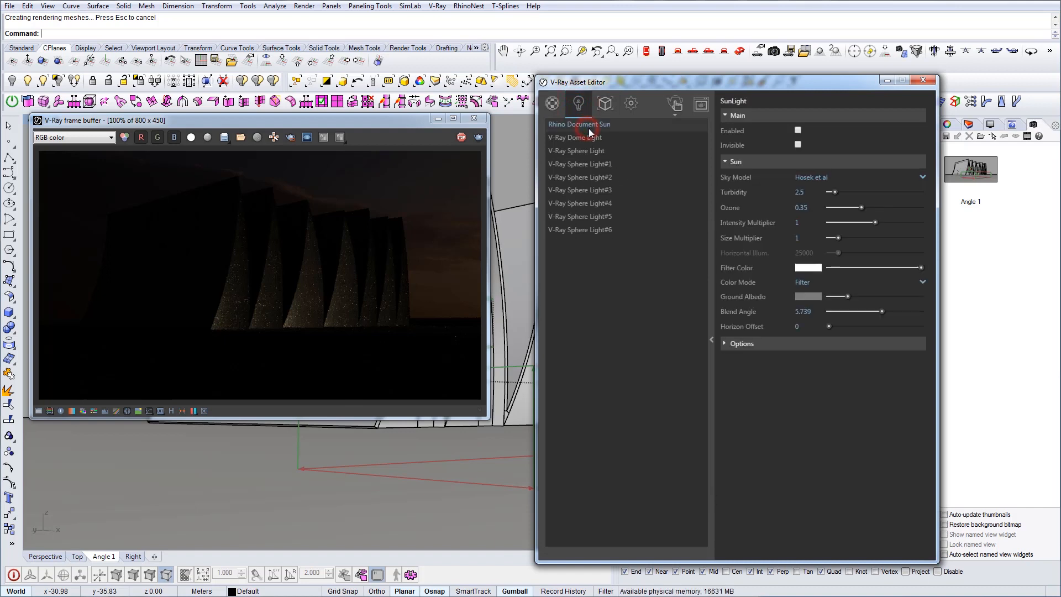
{"action": "left_click", "coordinate": [585, 139]}
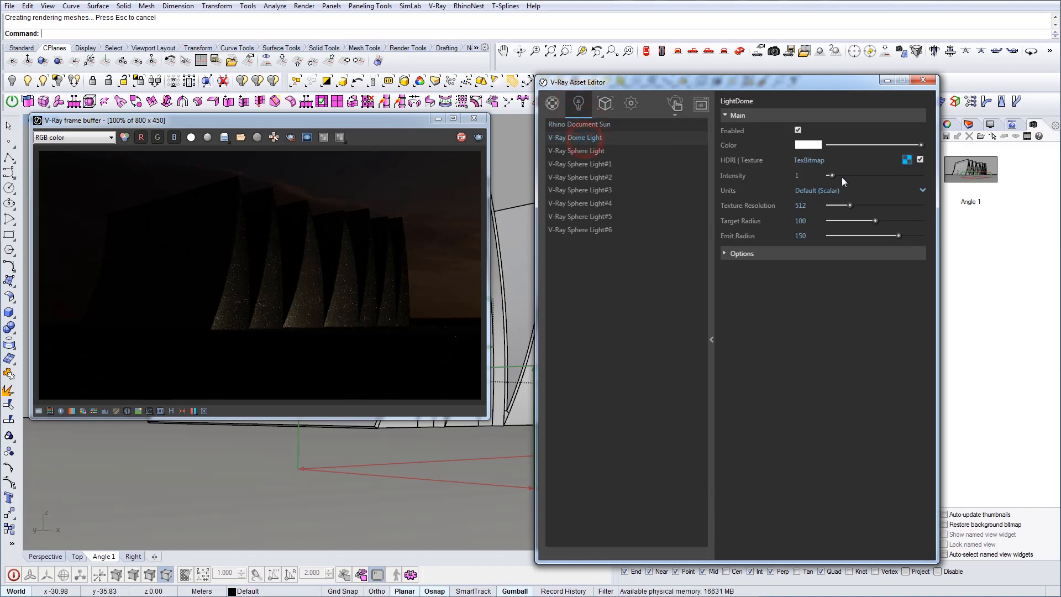
{"action": "left_click", "coordinate": [810, 175]}
{"action": "type", "text": "10"}
Step: Set the intensity of all seven V-Ray sphere lights to 60
{"action": "left_click", "coordinate": [594, 150]}
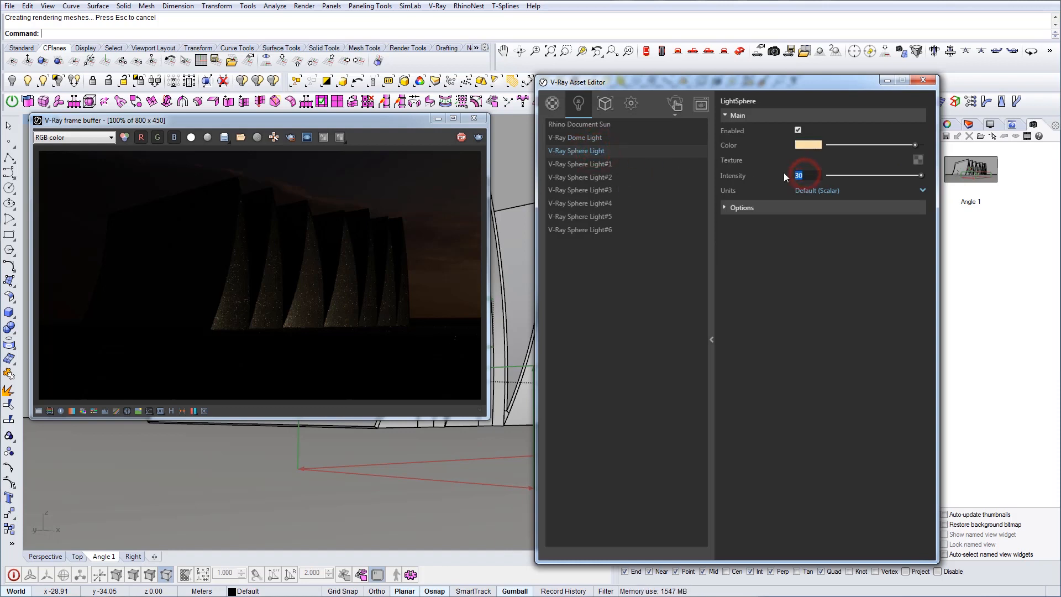
{"action": "left_click", "coordinate": [819, 177]}
{"action": "left_click", "coordinate": [594, 163]}
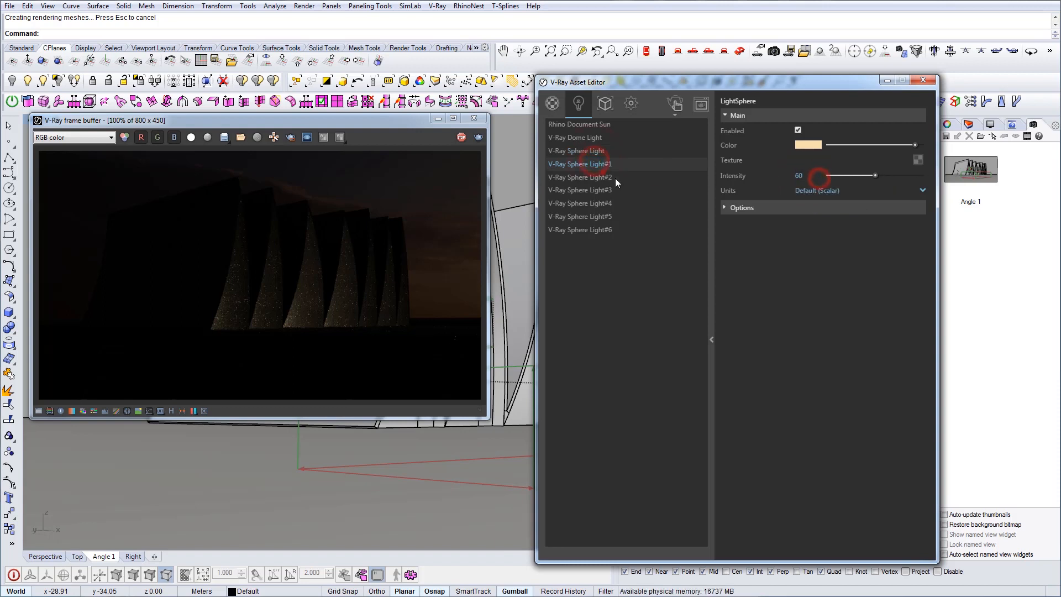
{"action": "left_click", "coordinate": [604, 177]}
{"action": "left_click_drag", "start_coordinate": [811, 176], "coordinate": [774, 175]}
{"action": "type", "text": "60"}
{"action": "left_click", "coordinate": [611, 189]}
{"action": "type", "text": "60"}
{"action": "left_click", "coordinate": [604, 202]}
{"action": "left_click", "coordinate": [598, 216]}
{"action": "type", "text": "60"}
{"action": "left_click", "coordinate": [614, 229]}
{"action": "type", "text": "60"}
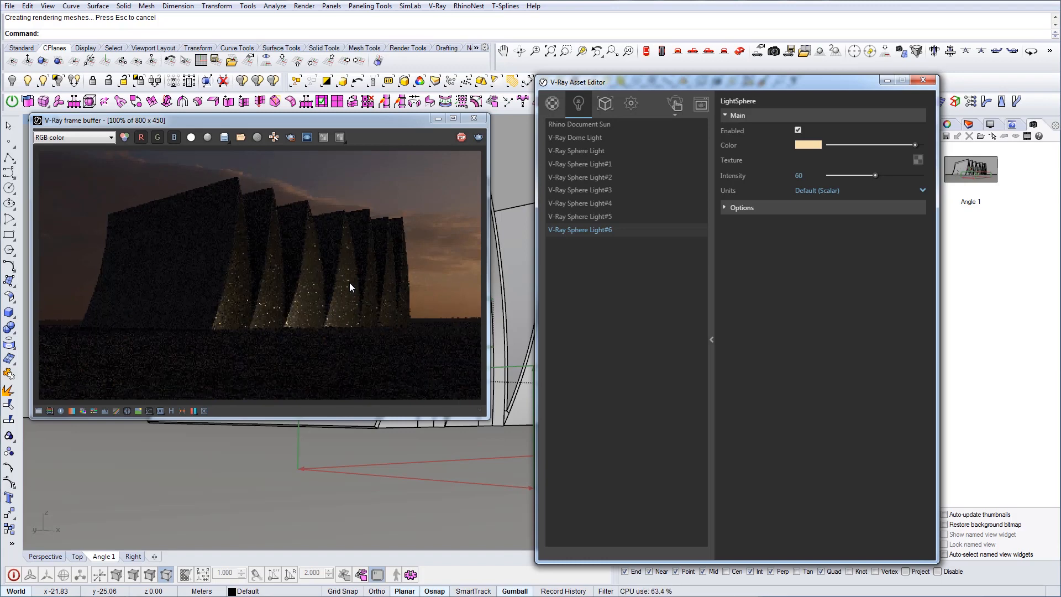
Step: Set the V-Ray dome light's intensity to 100 and the intensity of all seven sphere lights to 150
{"action": "left_click", "coordinate": [598, 137]}
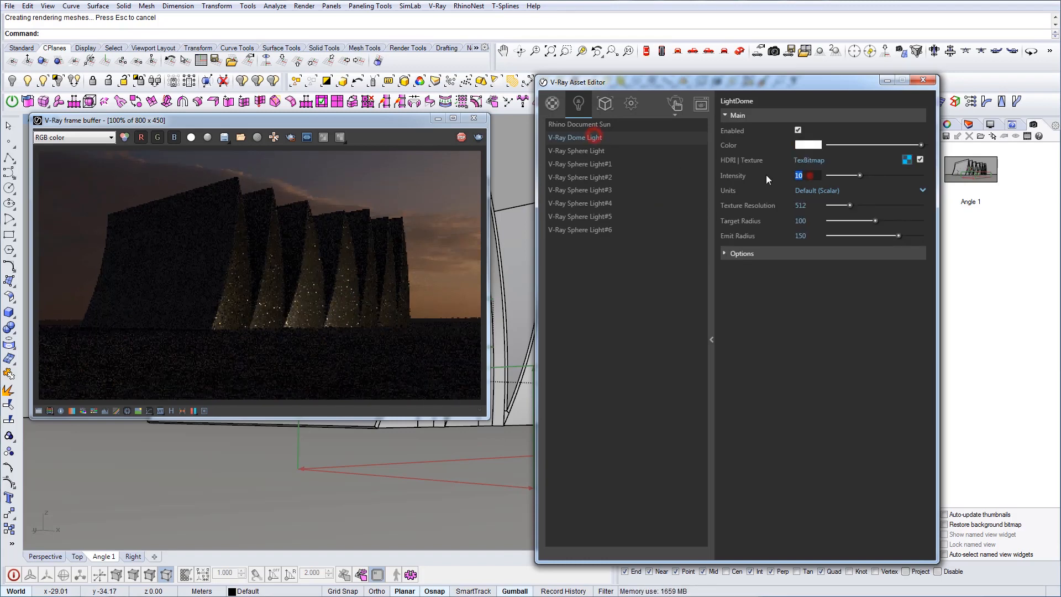
{"action": "left_click", "coordinate": [807, 176]}
{"action": "left_click", "coordinate": [600, 152]}
{"action": "left_click", "coordinate": [812, 175]}
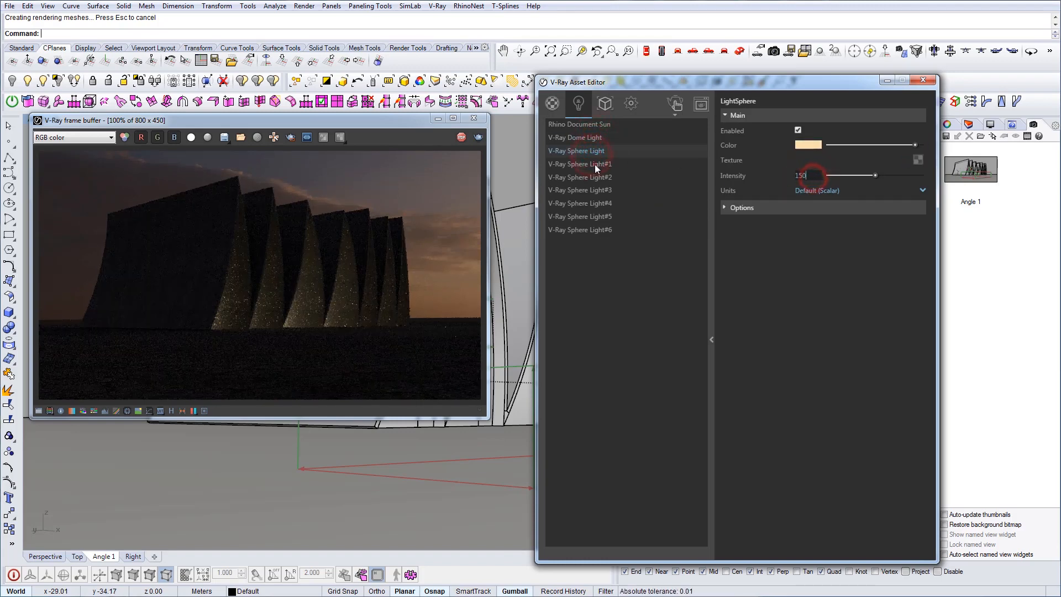
{"action": "left_click", "coordinate": [597, 165]}
{"action": "left_click", "coordinate": [811, 175]}
{"action": "left_click", "coordinate": [607, 178]}
{"action": "left_click", "coordinate": [810, 174]}
{"action": "left_click", "coordinate": [604, 189]}
{"action": "left_click", "coordinate": [812, 175]}
{"action": "left_click", "coordinate": [606, 205]}
{"action": "left_click", "coordinate": [603, 216]}
{"action": "left_click_drag", "start_coordinate": [808, 175], "coordinate": [776, 184]}
{"action": "left_click", "coordinate": [596, 230]}
{"action": "left_click_drag", "start_coordinate": [805, 175], "coordinate": [774, 186]}
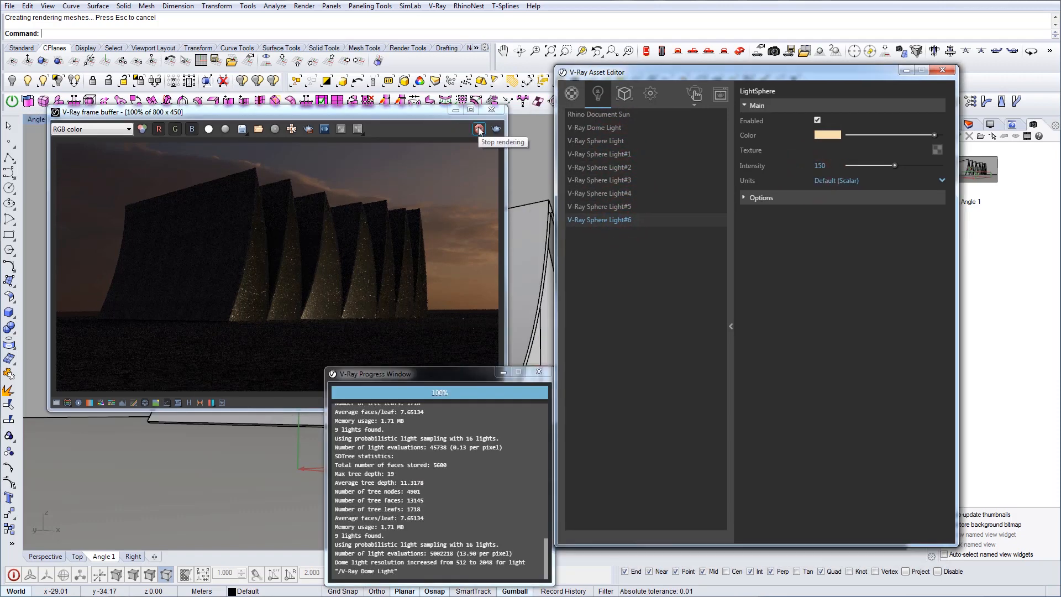
Step: Restart the interactive render of Angle 1 and arrange the frame buffer and progress windows beside the asset editor's light settings
{"action": "left_click", "coordinate": [478, 129]}
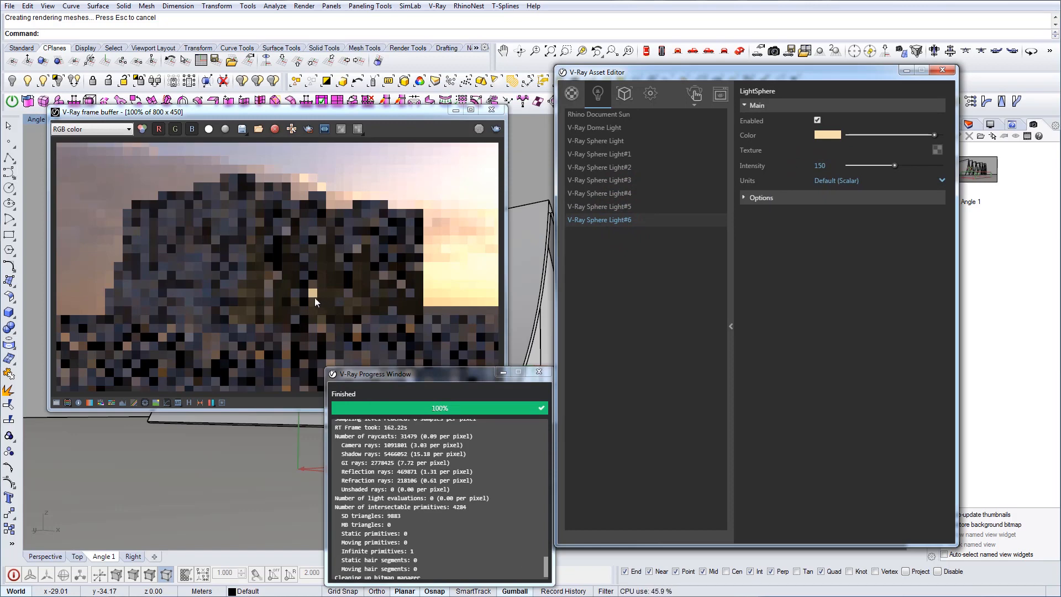
{"action": "left_click_drag", "start_coordinate": [456, 374], "coordinate": [447, 422]}
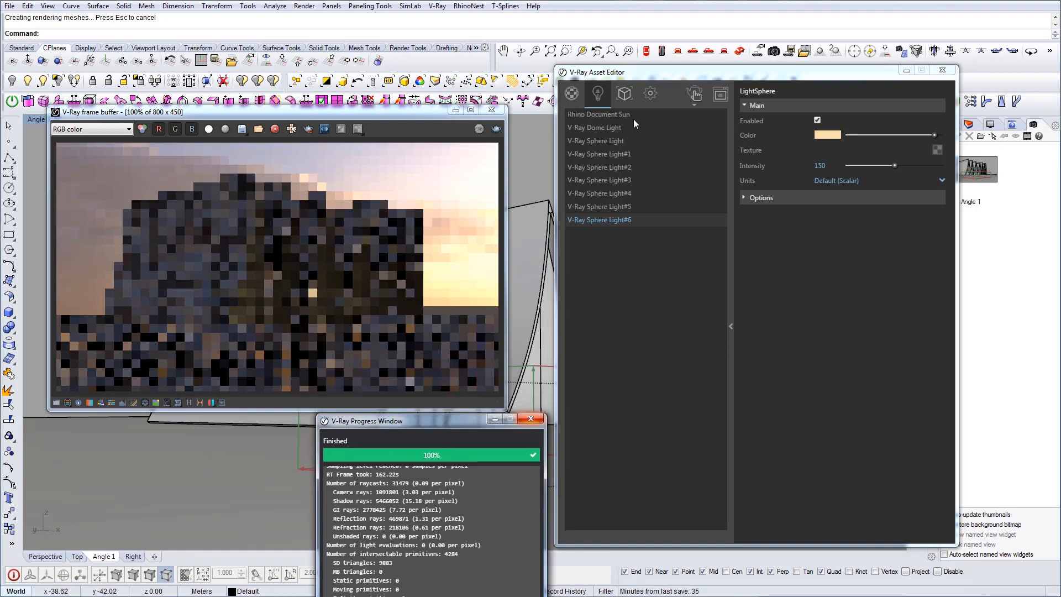
{"action": "left_click", "coordinate": [605, 128]}
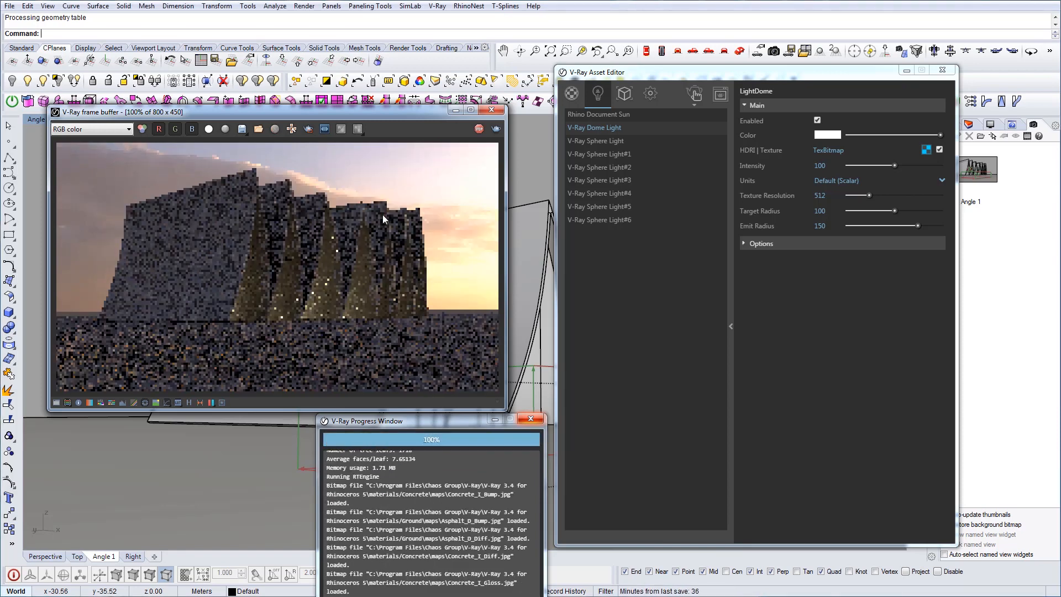
{"action": "mouse_move", "coordinate": [433, 421]}
{"action": "left_mouse_down"}
{"action": "mouse_move", "coordinate": [395, 423]}
{"action": "mouse_move", "coordinate": [427, 426]}
{"action": "left_mouse_up"}
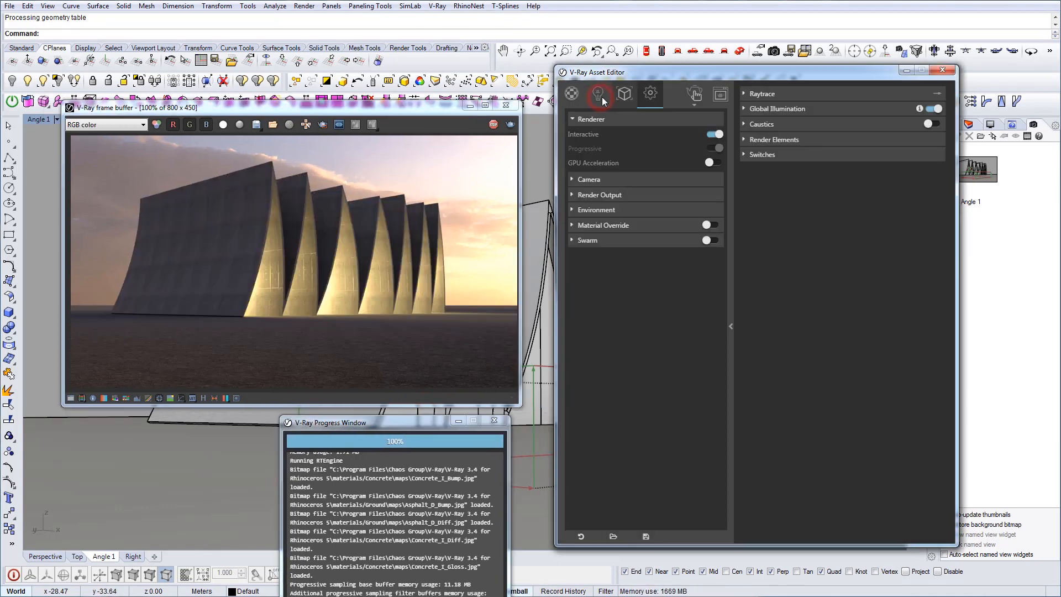
{"action": "left_click", "coordinate": [602, 97]}
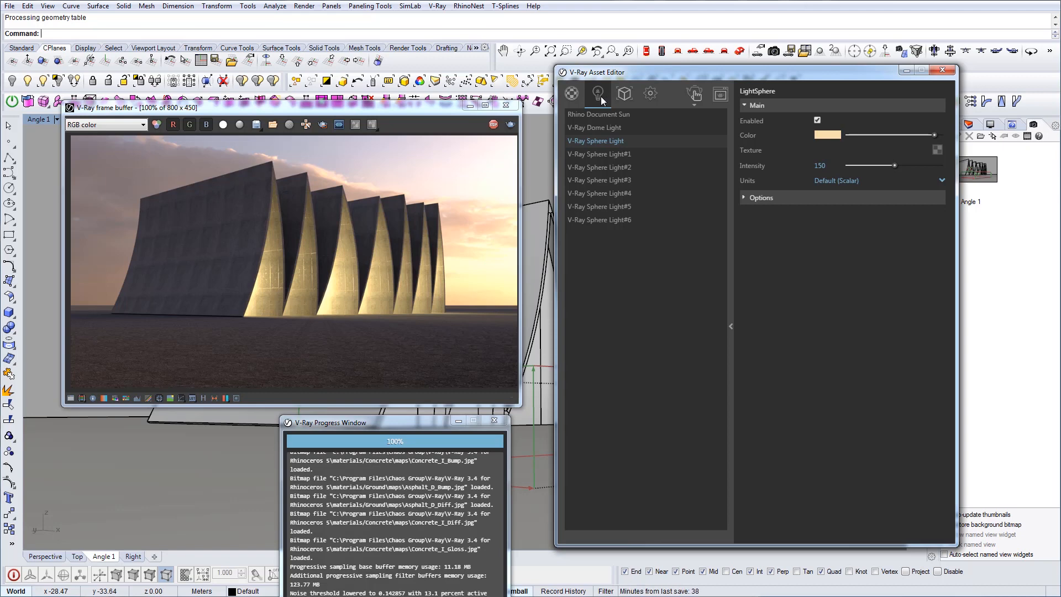
{"action": "mouse_move", "coordinate": [377, 111]}
{"action": "left_mouse_down"}
{"action": "mouse_move", "coordinate": [404, 78]}
{"action": "mouse_move", "coordinate": [386, 81]}
{"action": "mouse_move", "coordinate": [380, 116]}
{"action": "left_mouse_up"}
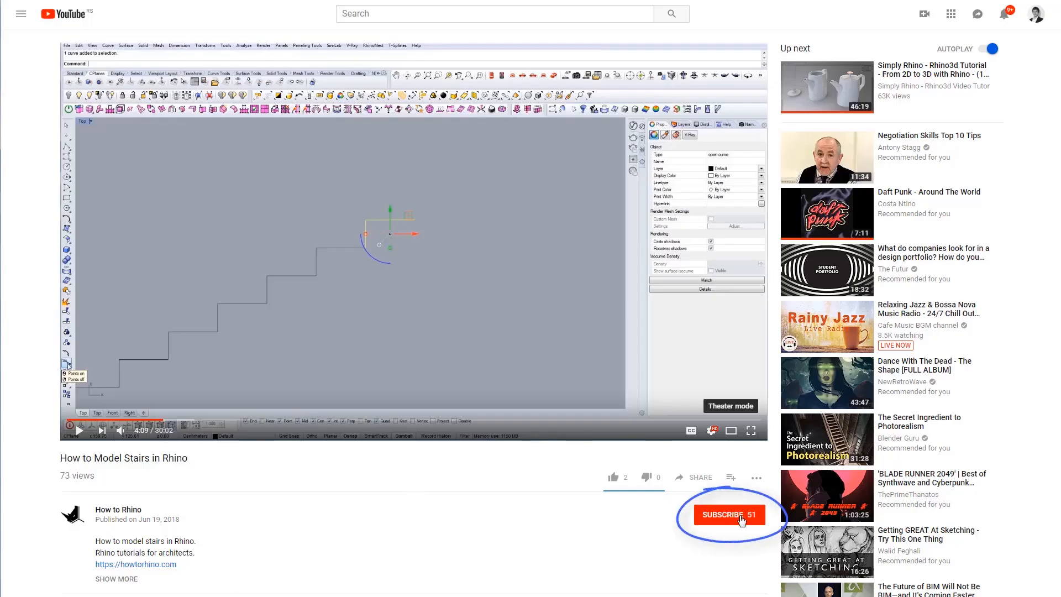
Step: Switch to YouTube and subscribe to the How to Rhino channel on the How to Model Stairs in Rhino video page
{"action": "left_click", "coordinate": [741, 519]}
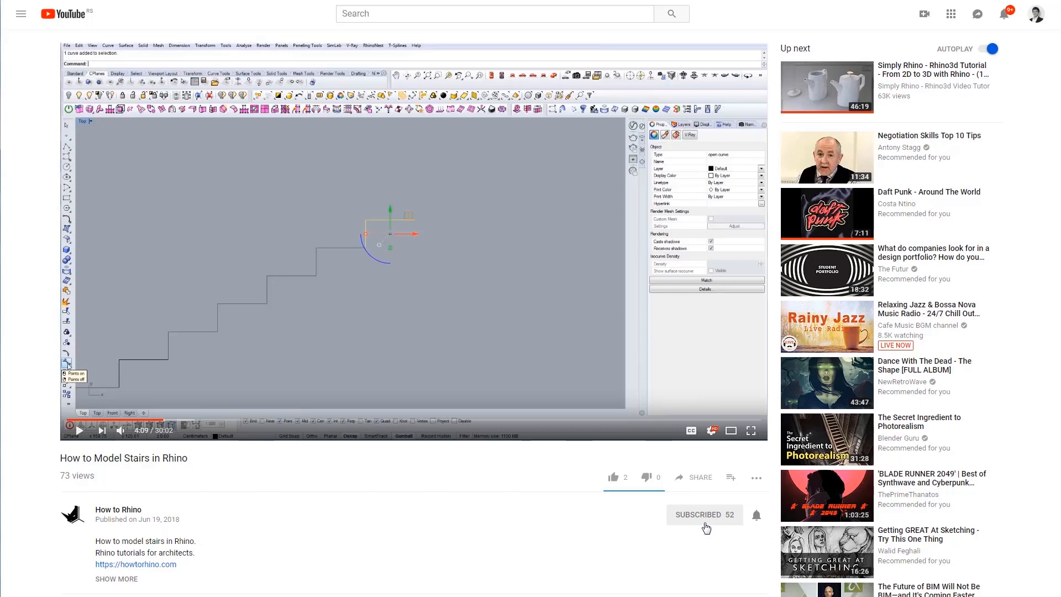